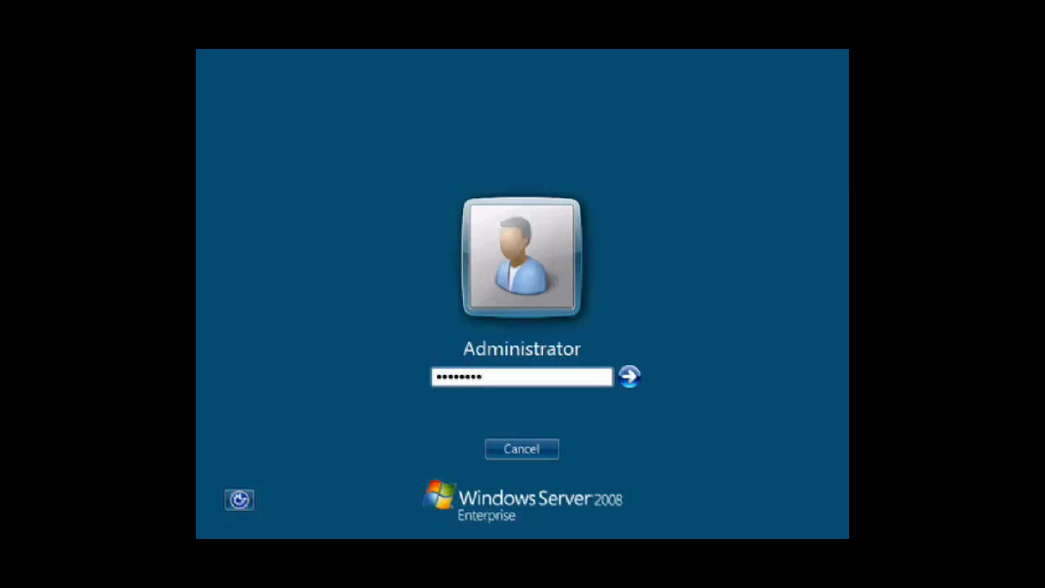
Step: Log on to the server as Administrator and close the Server Manager window
key(Return)
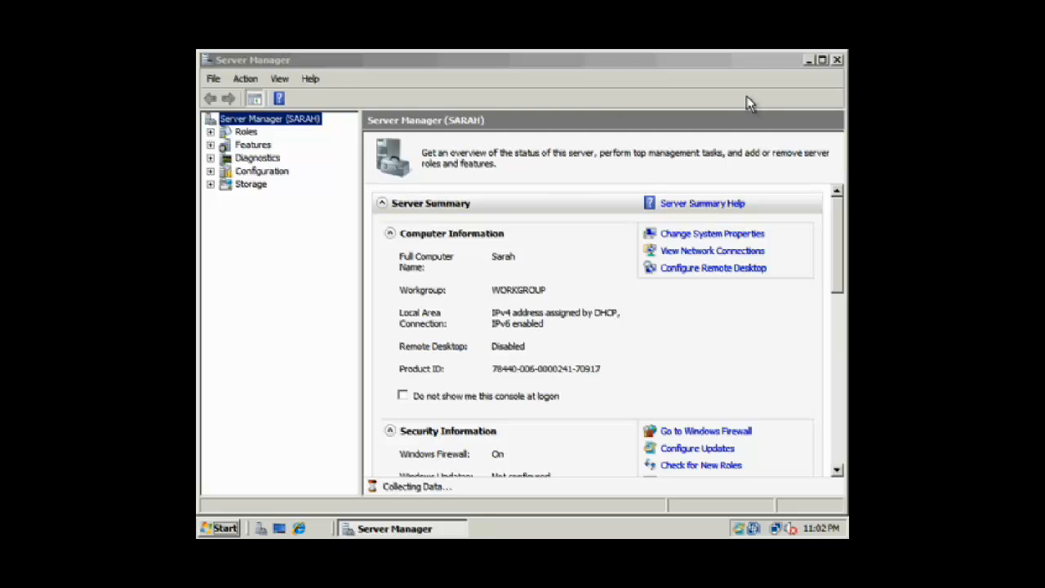
click(733, 66)
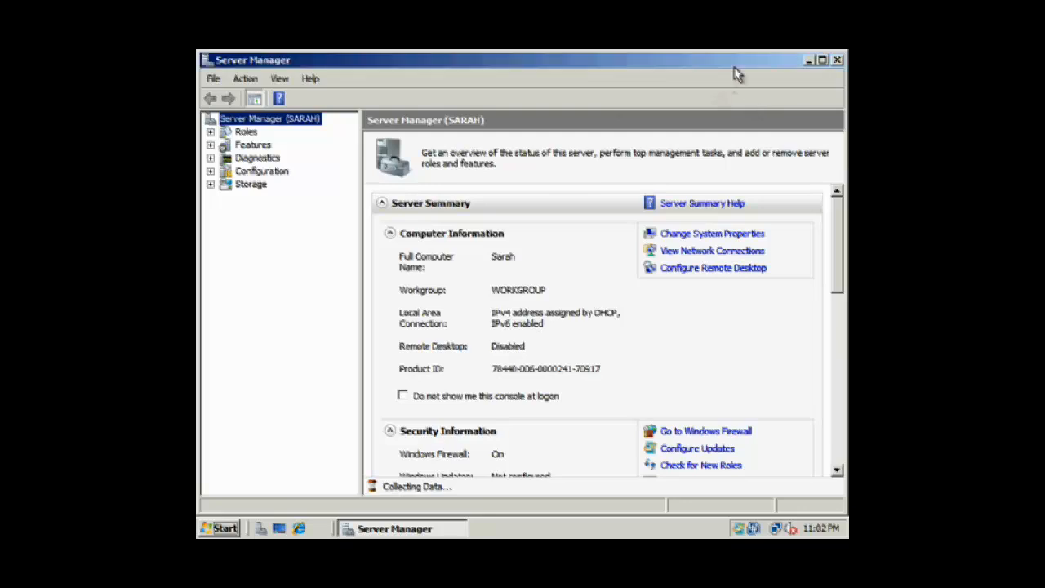
click(837, 61)
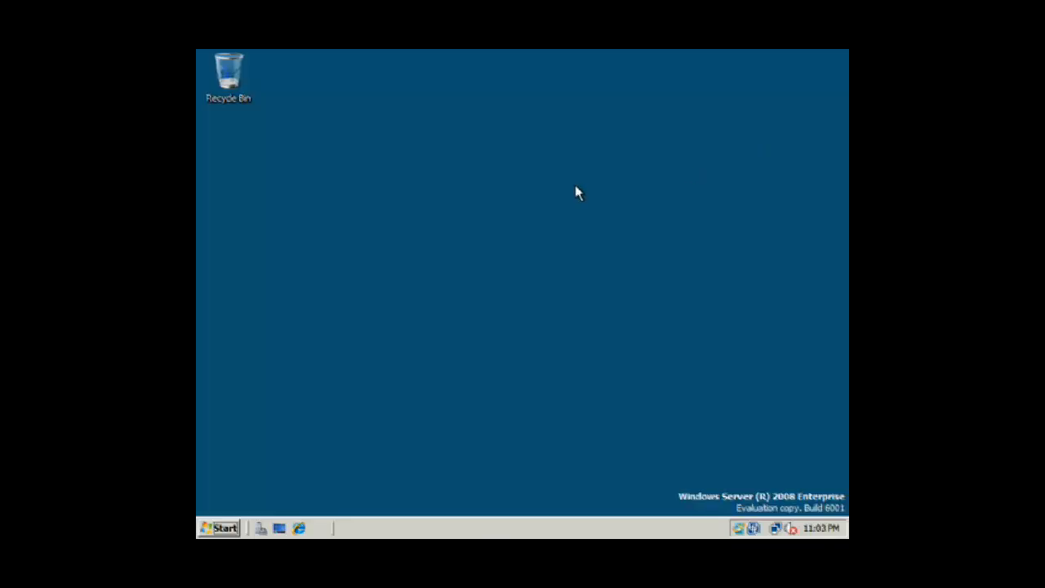
Step: Open Control Panel in Classic View and bring up the Taskbar and Start Menu properties
click(221, 528)
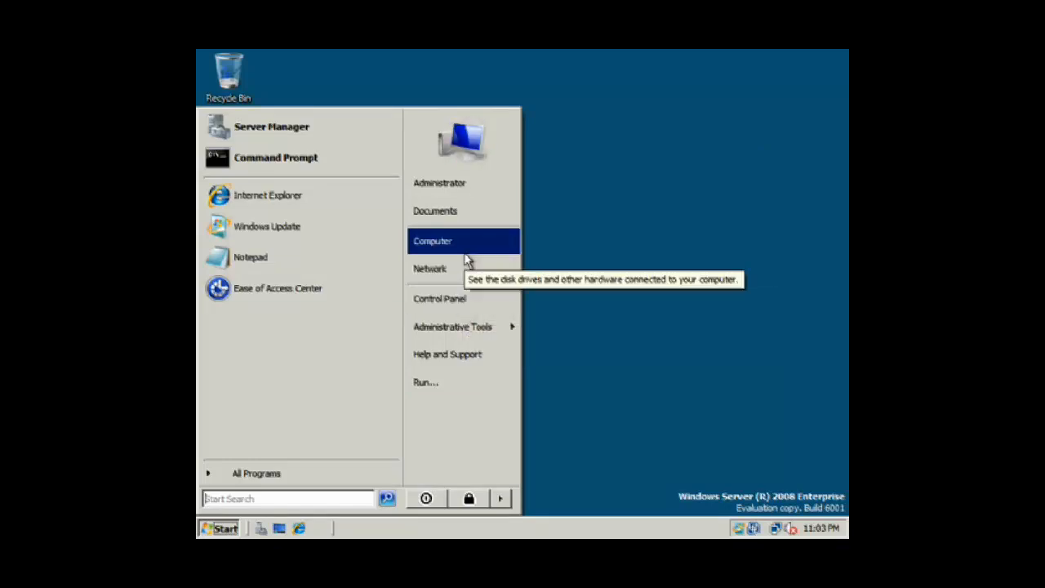
click(665, 395)
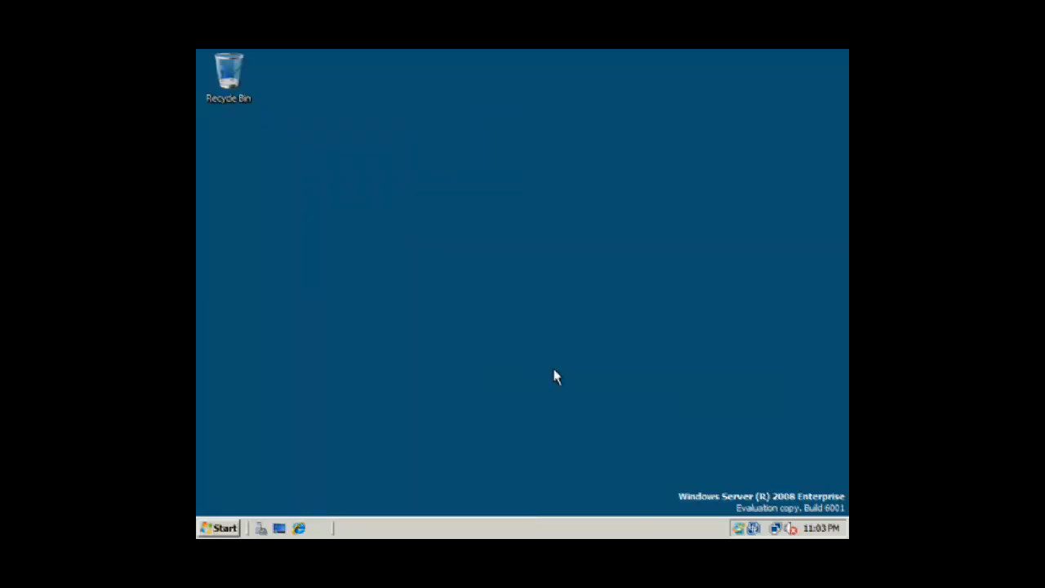
click(216, 528)
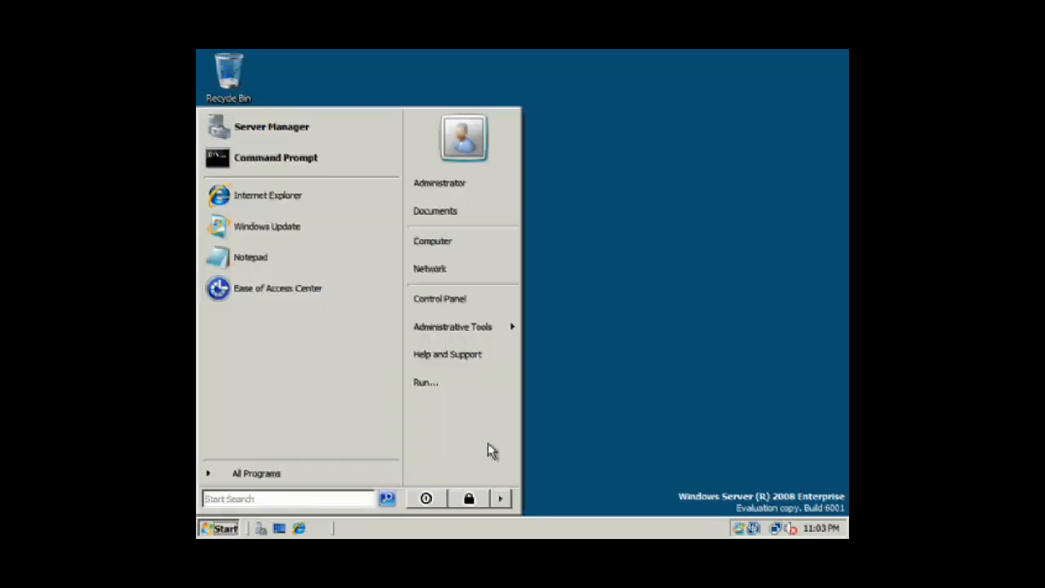
click(462, 307)
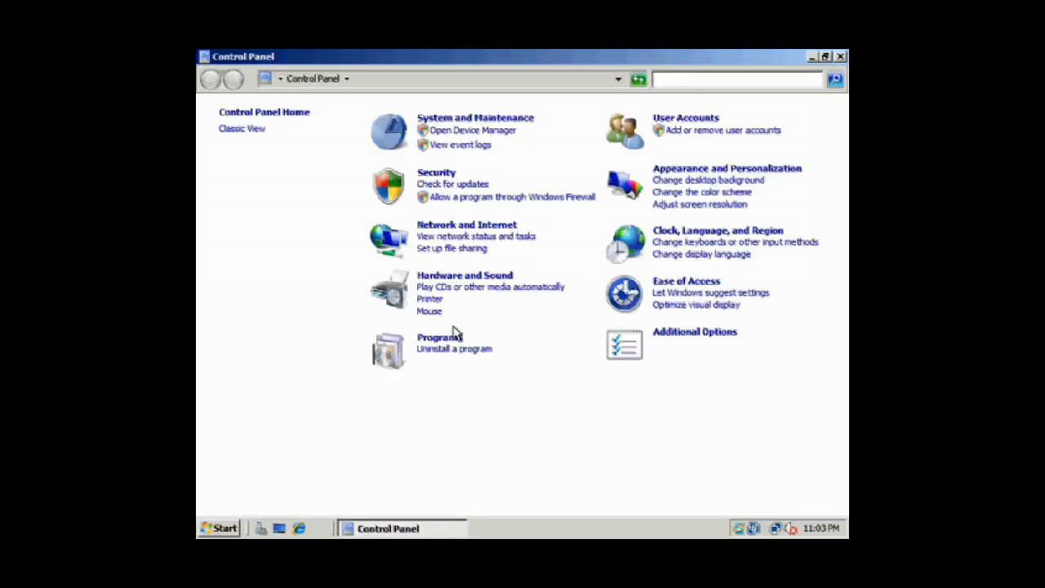
click(248, 131)
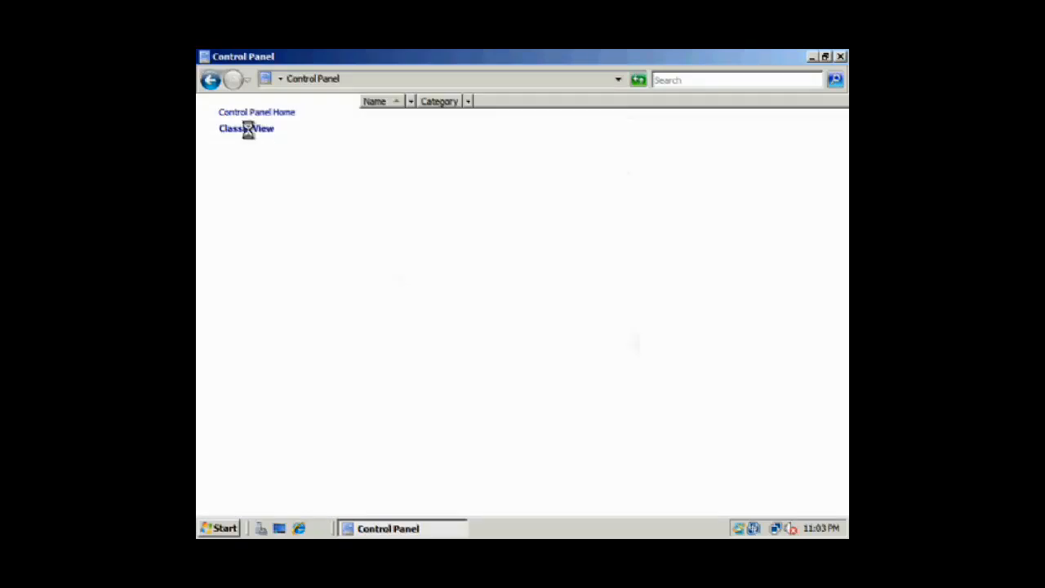
double_click(685, 381)
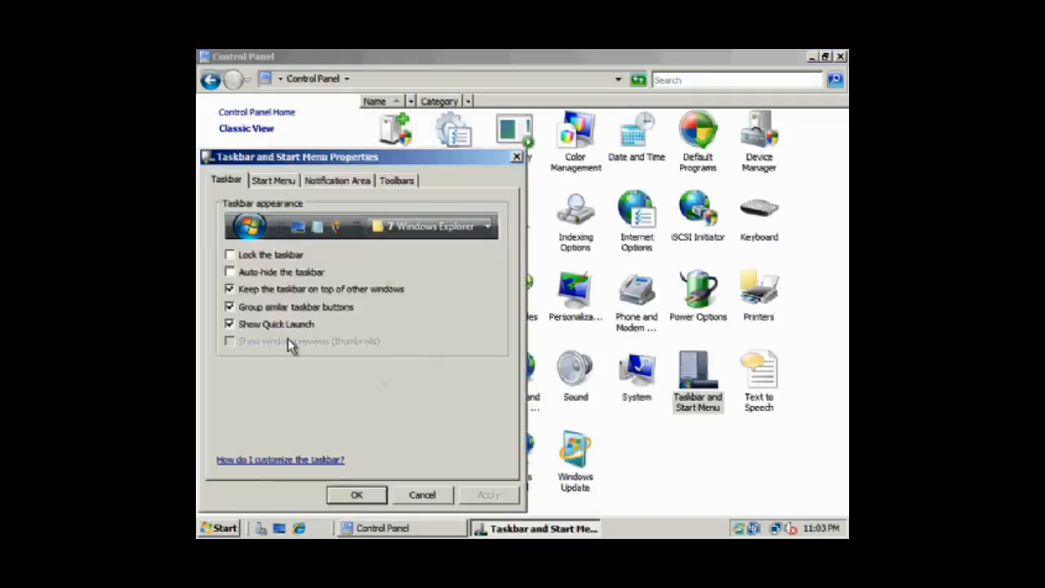
Step: Switch to the Classic Start menu with Display log off enabled and Use personalized menus disabled, and close Control Panel
click(277, 181)
click(250, 259)
click(472, 256)
click(260, 401)
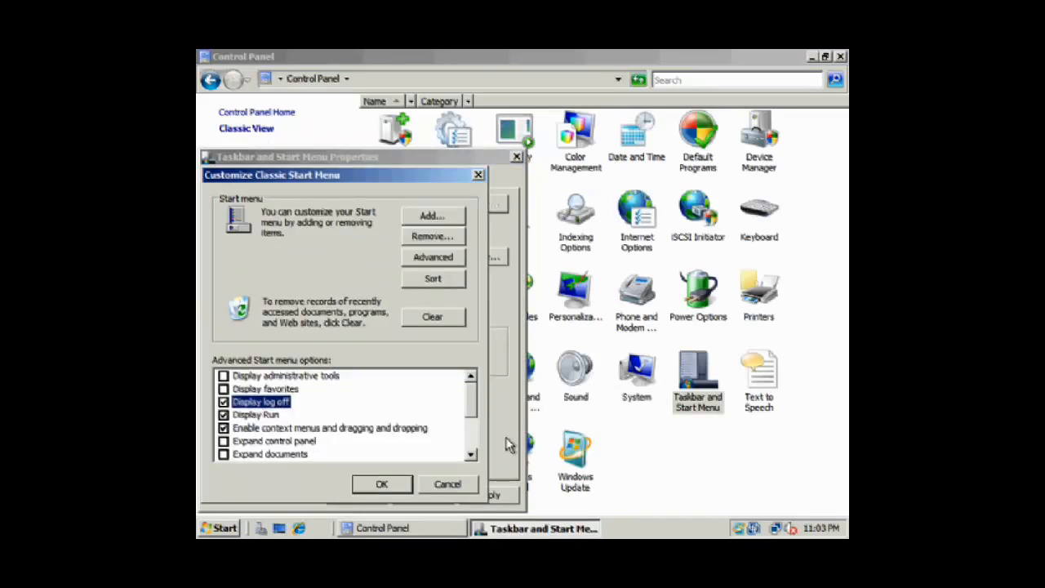
scroll(474, 454, down, 3)
click(318, 454)
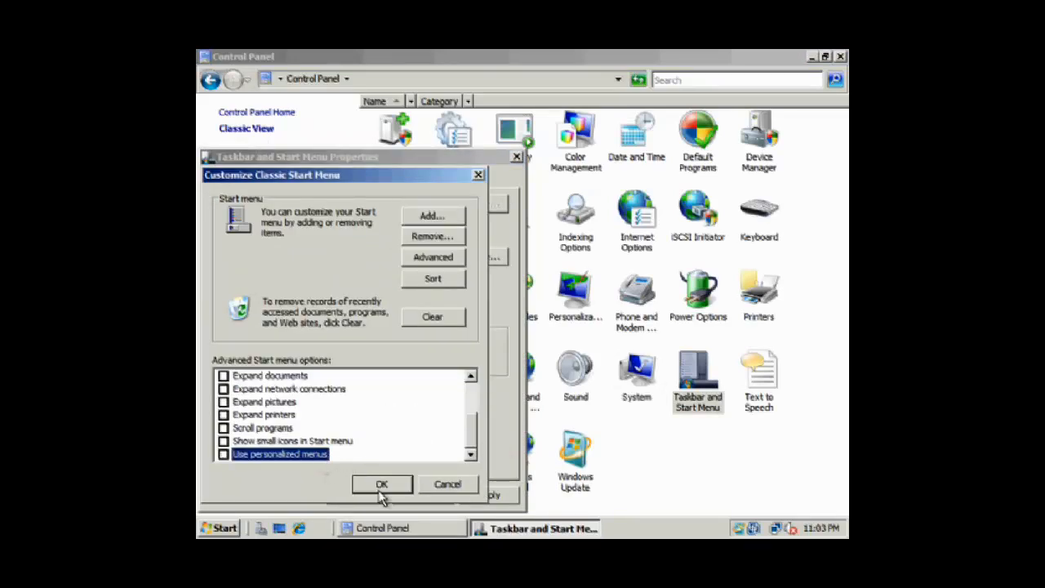
click(378, 486)
click(365, 495)
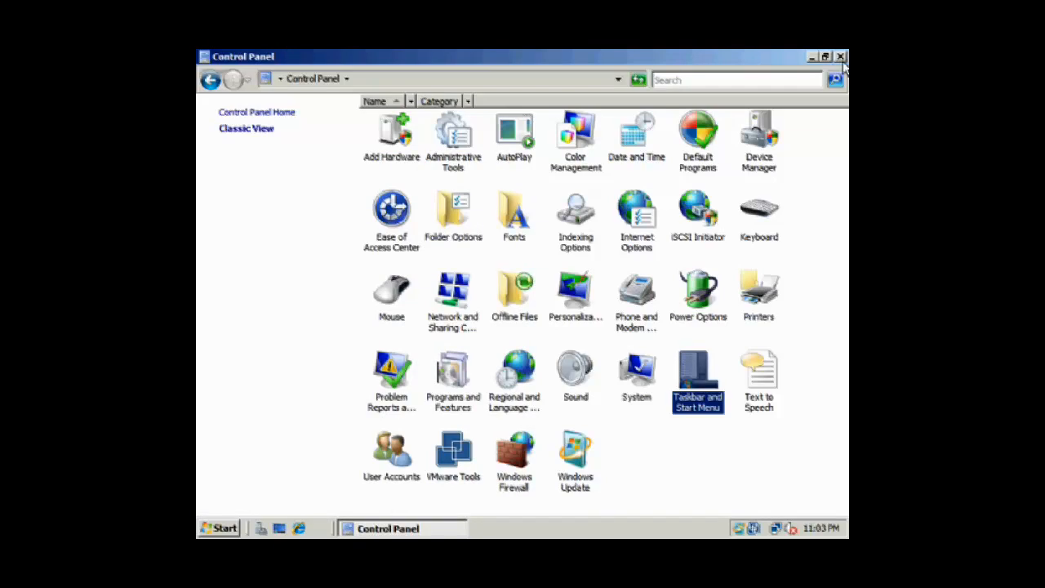
click(839, 56)
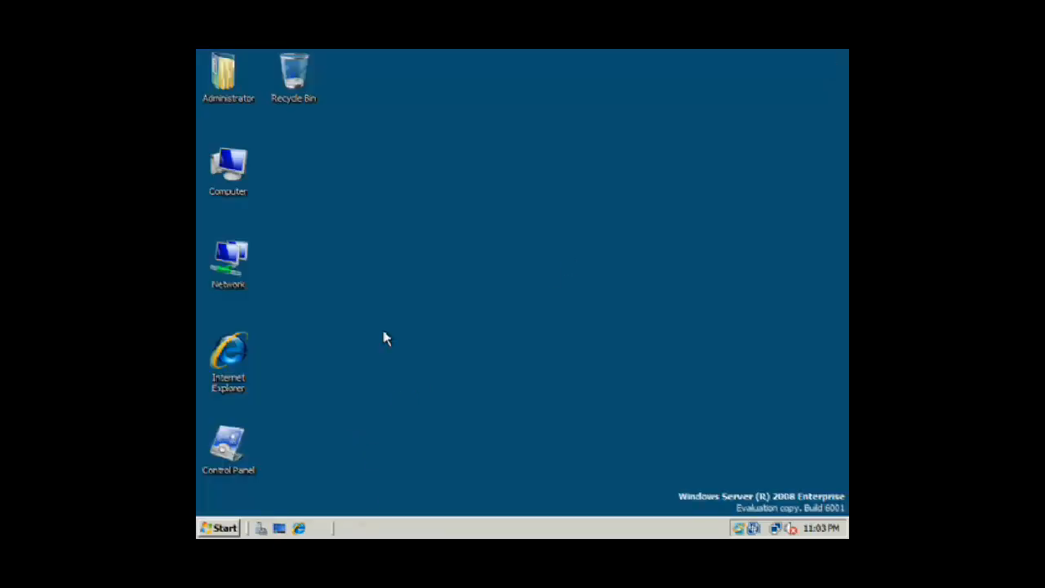
Step: Set the computer's visual effects to Adjust for best performance in the advanced system settings and close the System window
right_click(222, 182)
click(279, 328)
click(306, 175)
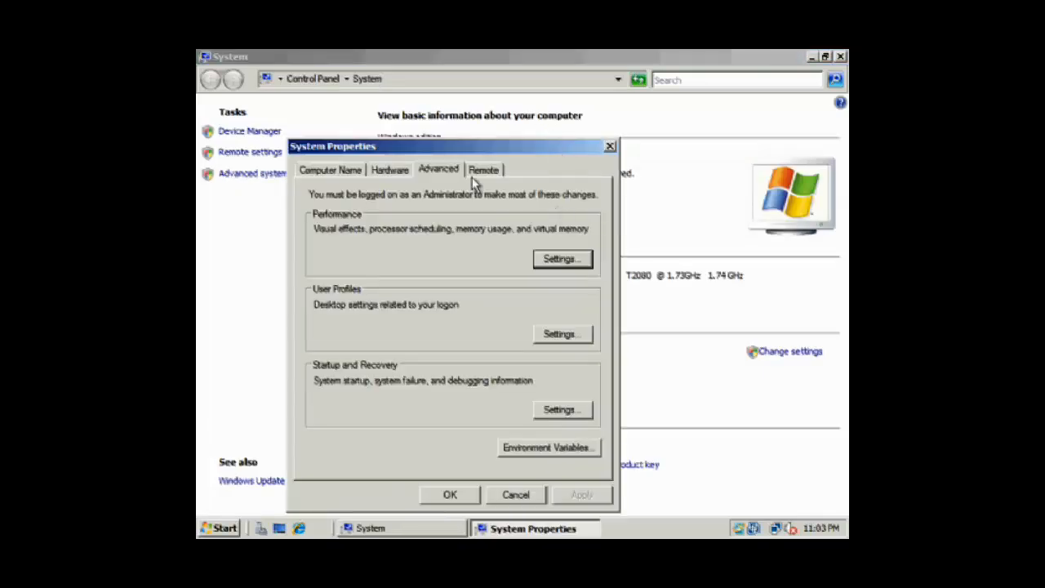
click(552, 257)
click(359, 204)
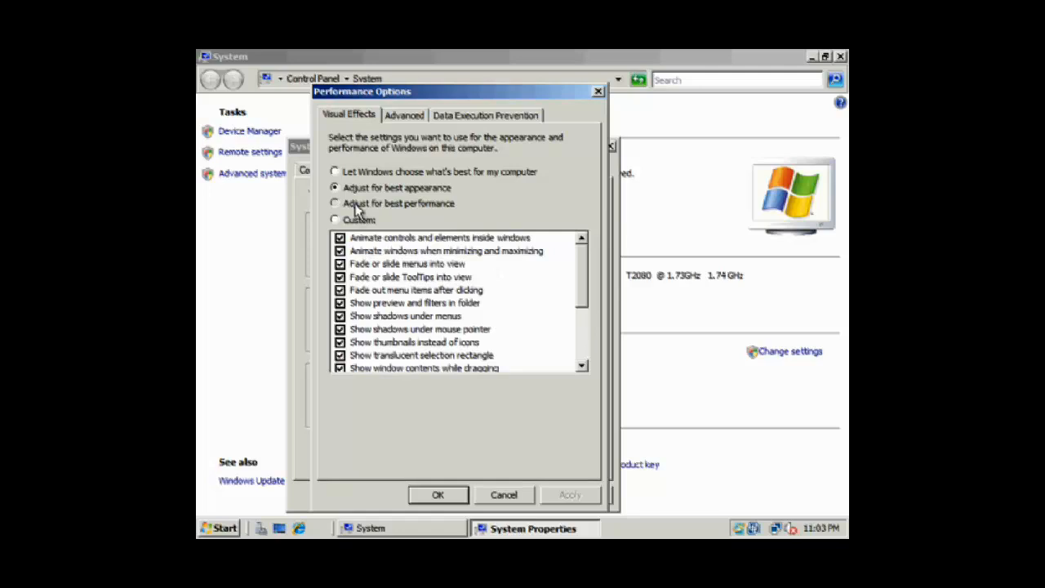
click(438, 495)
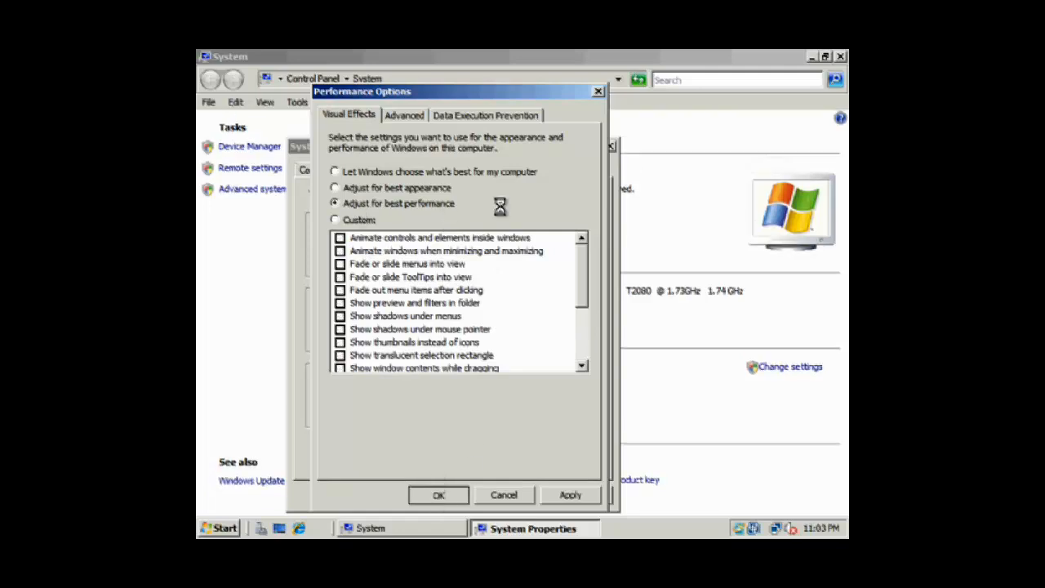
click(450, 496)
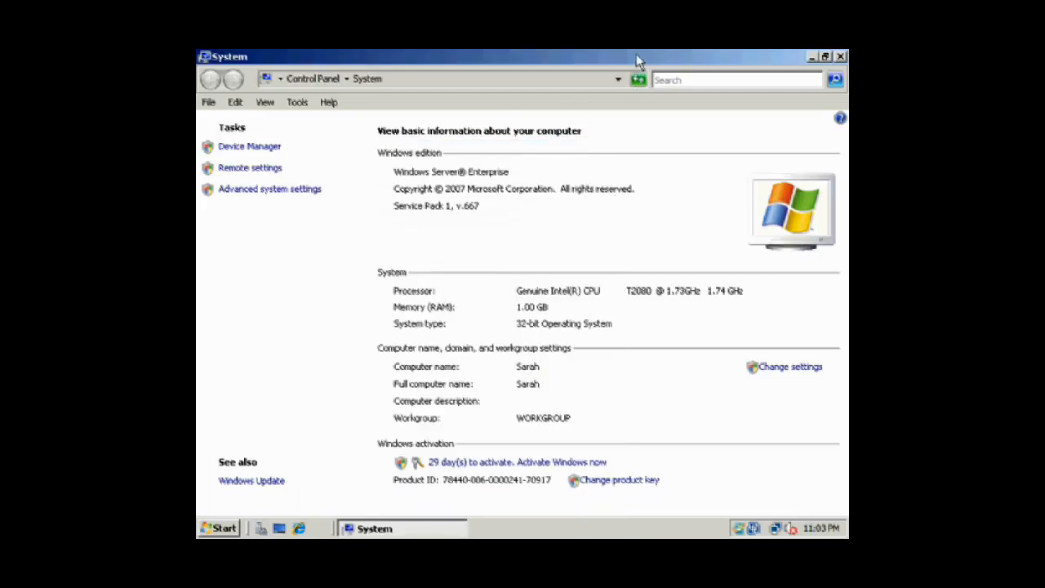
click(841, 57)
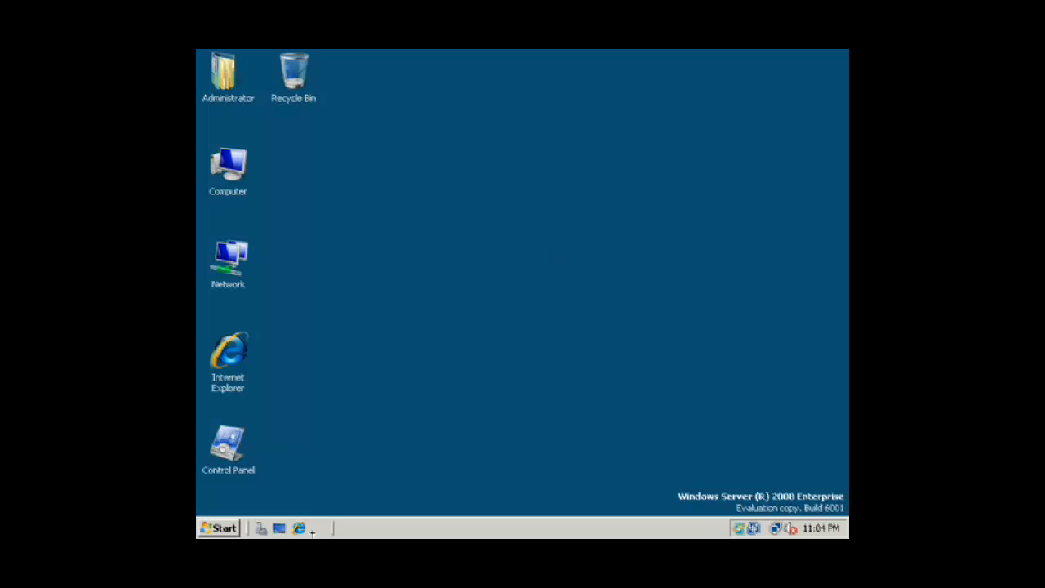
Step: Open a command prompt by running cmd
click(219, 528)
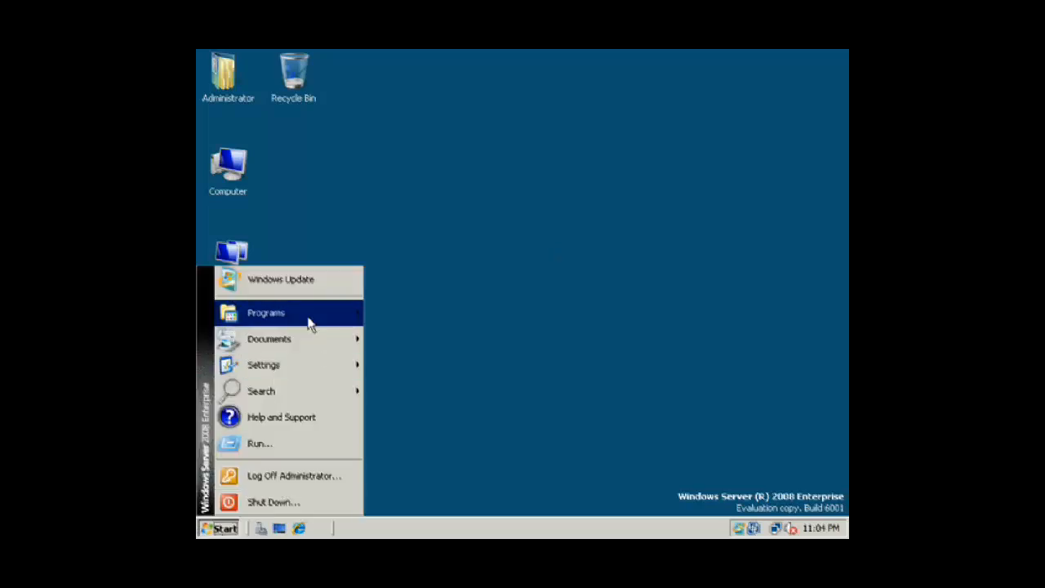
mouse_move(311, 324)
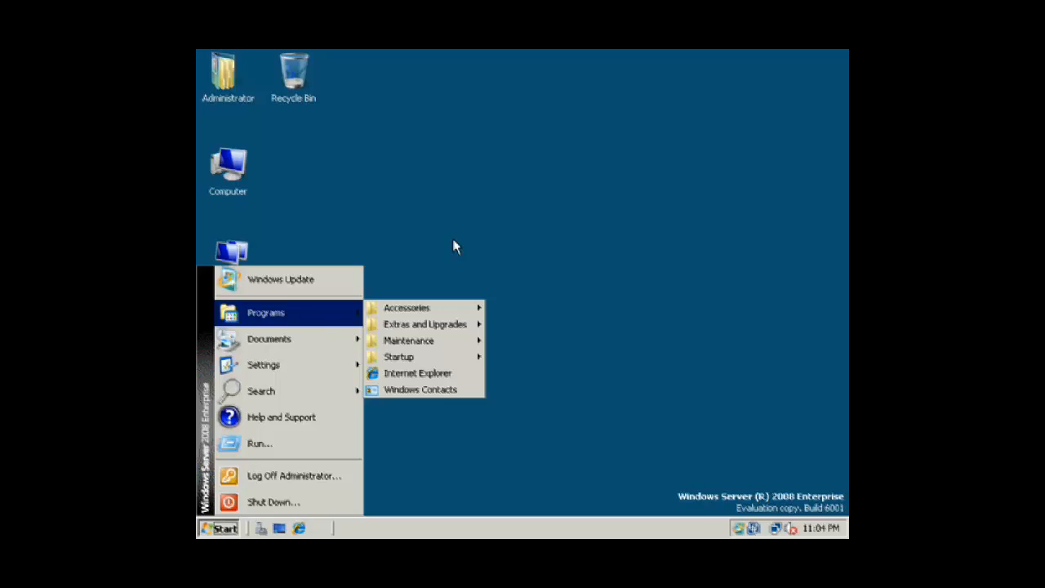
click(260, 443)
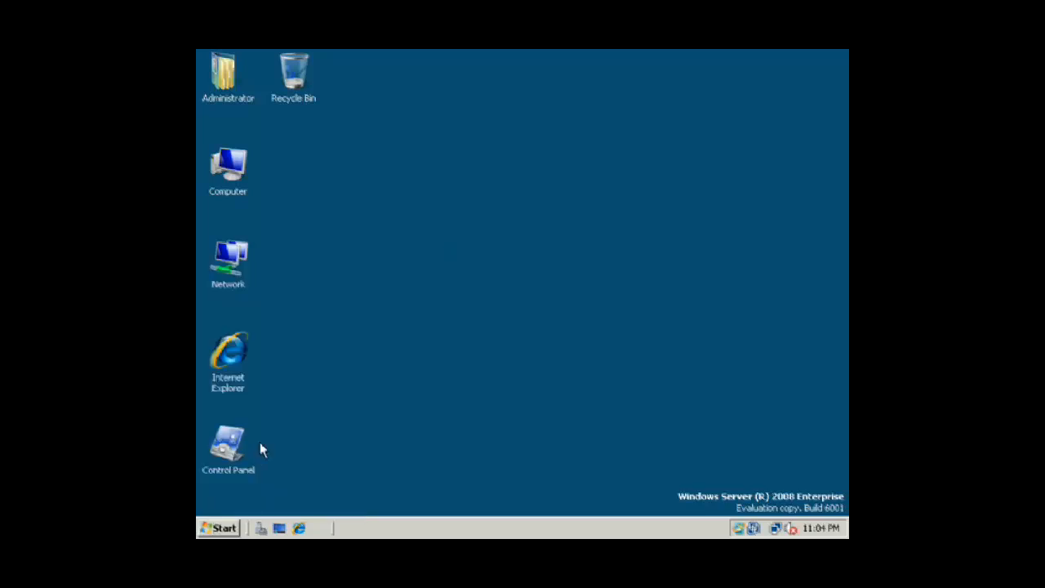
text(cmd)
key(Return)
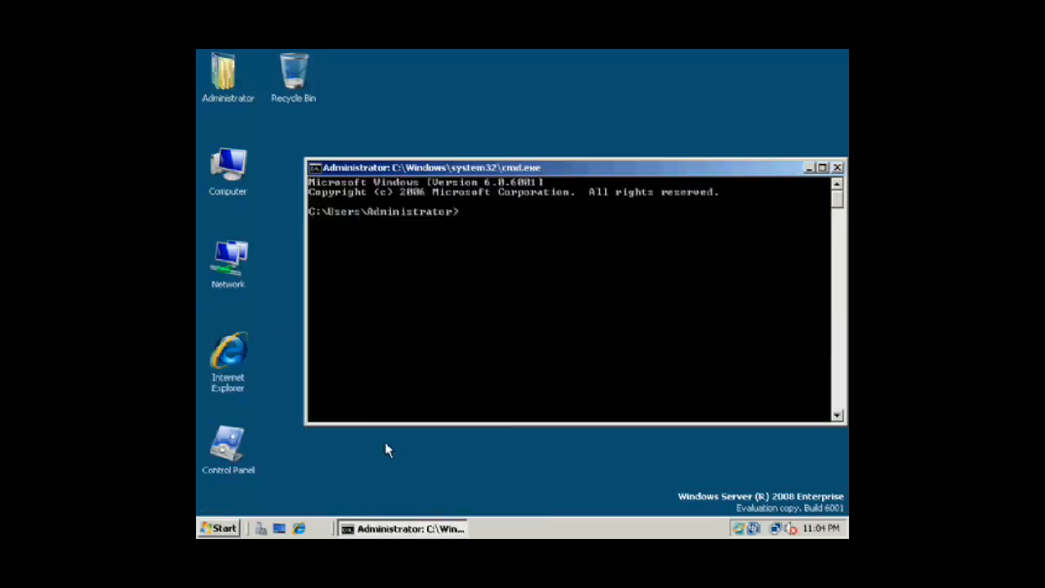
Step: Change to the root of drive C, review the full network configuration with ipconfig /all, and exit the command prompt
text(cd\)
key(Return)
text(ipconfig /all)
key(Return)
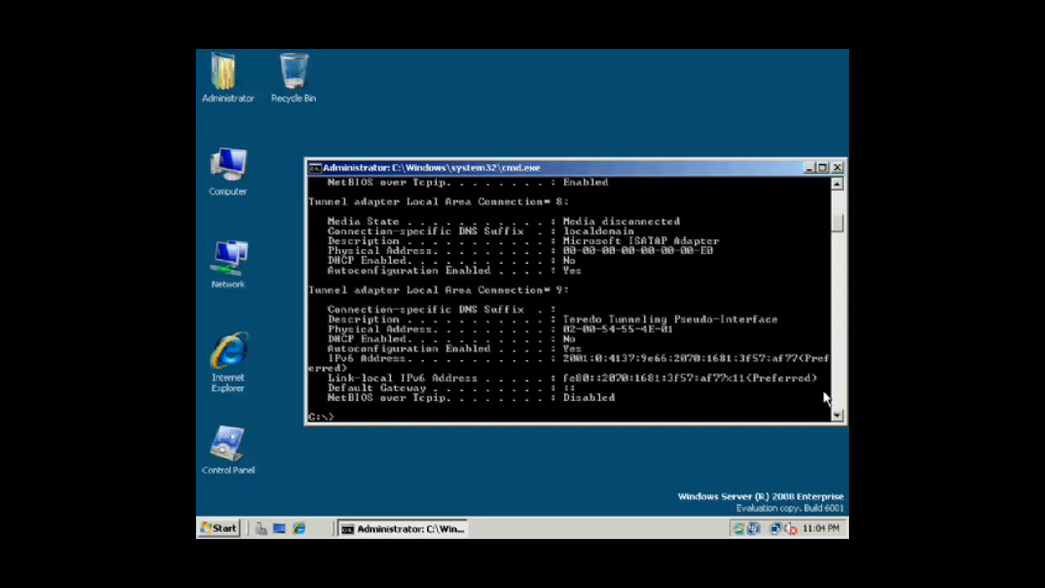
drag(836, 227, 836, 211)
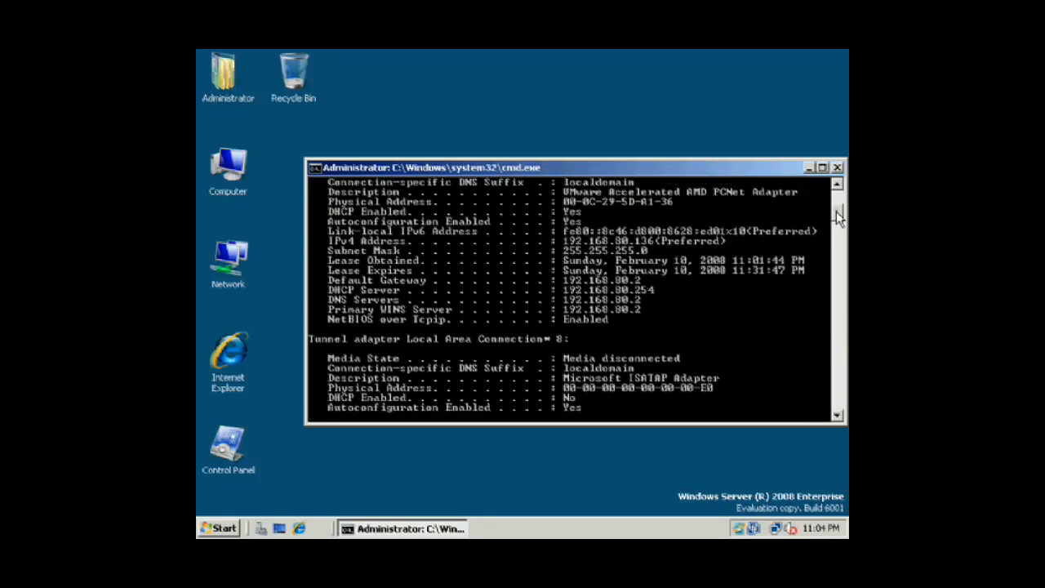
drag(643, 173, 616, 161)
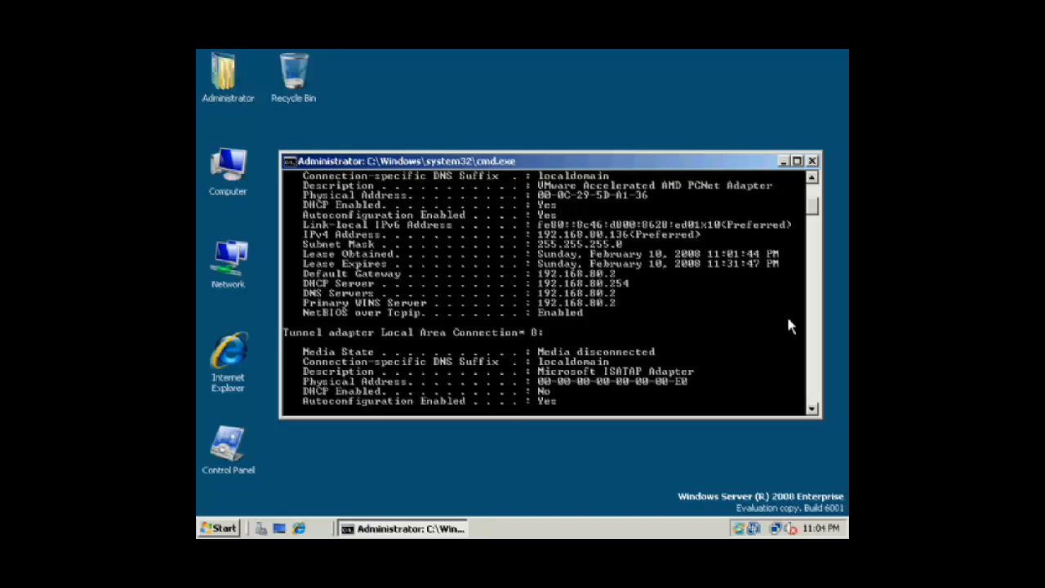
scroll(779, 367, down, 2)
scroll(753, 394, down, 5)
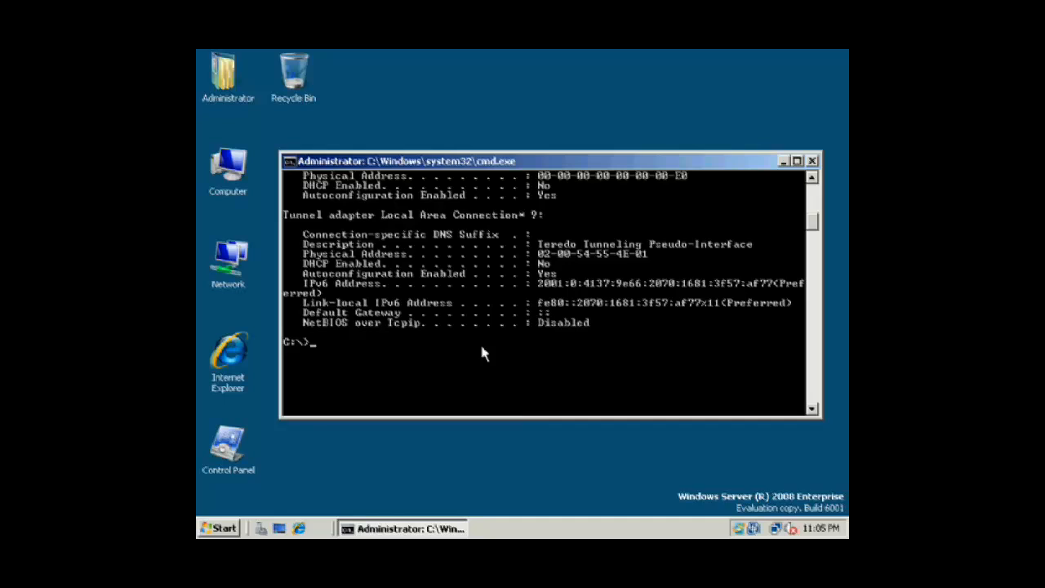
text(exit)
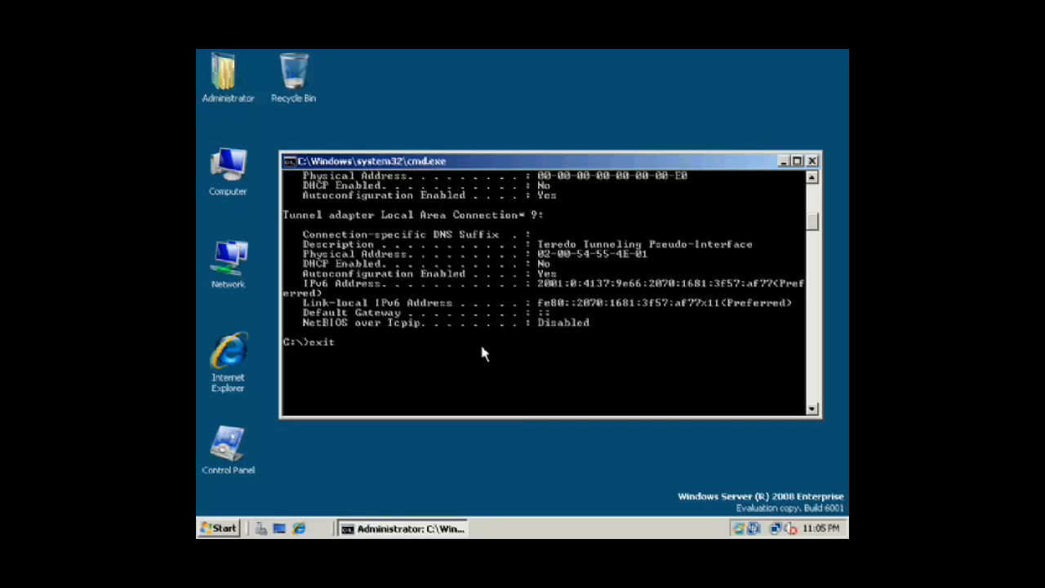
key(Return)
Step: Open the Local Area Connection's properties from the network connections and disable Internet Protocol Version 6 (TCP/IPv6)
right_click(232, 250)
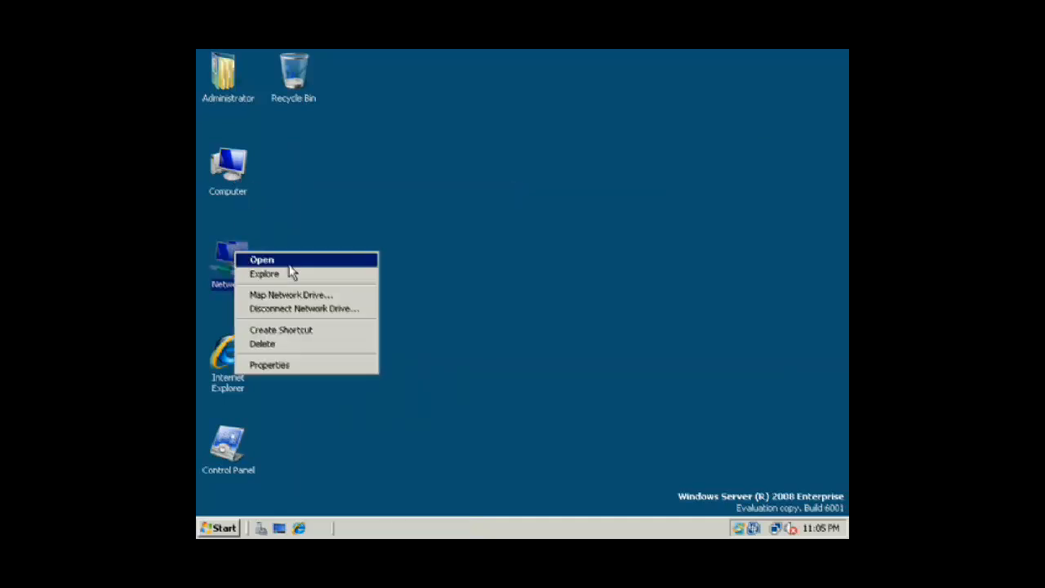
click(305, 365)
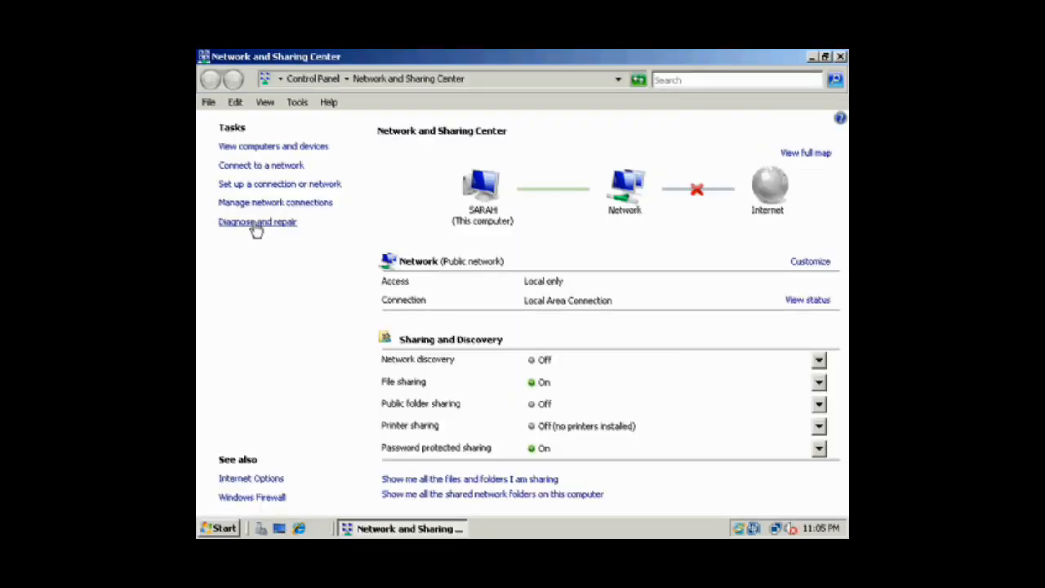
click(265, 203)
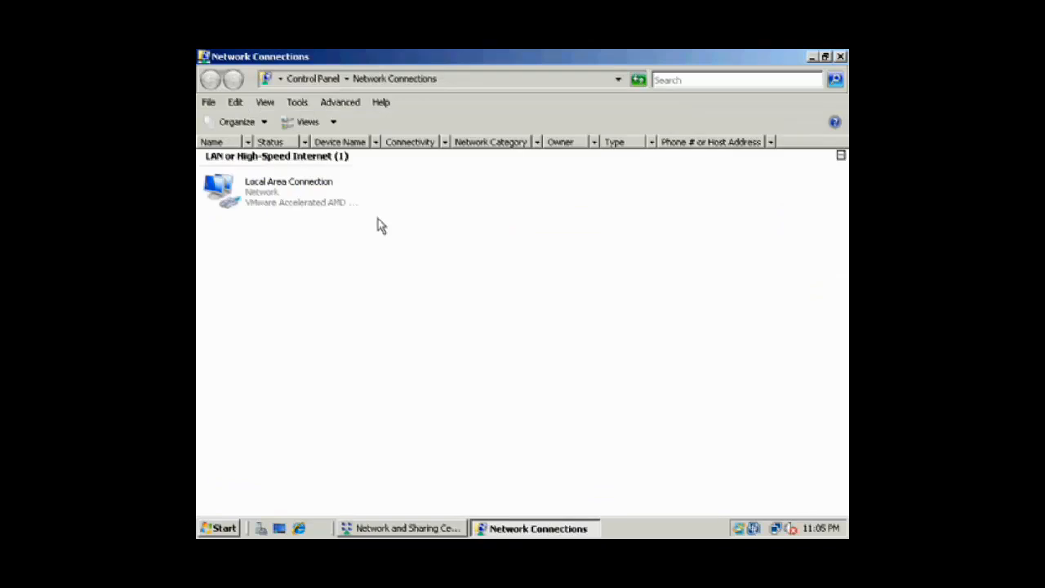
right_click(265, 203)
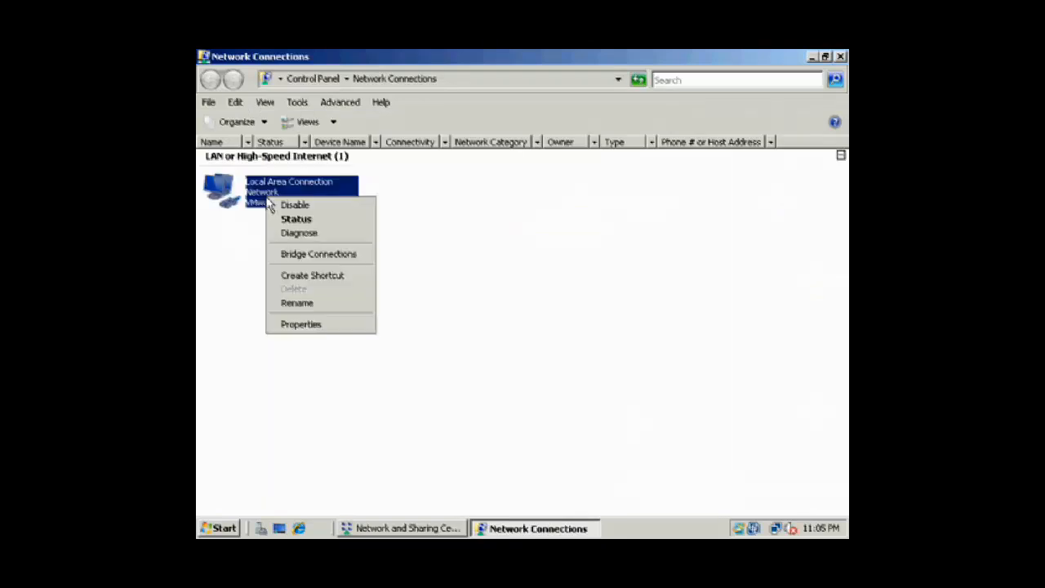
click(308, 327)
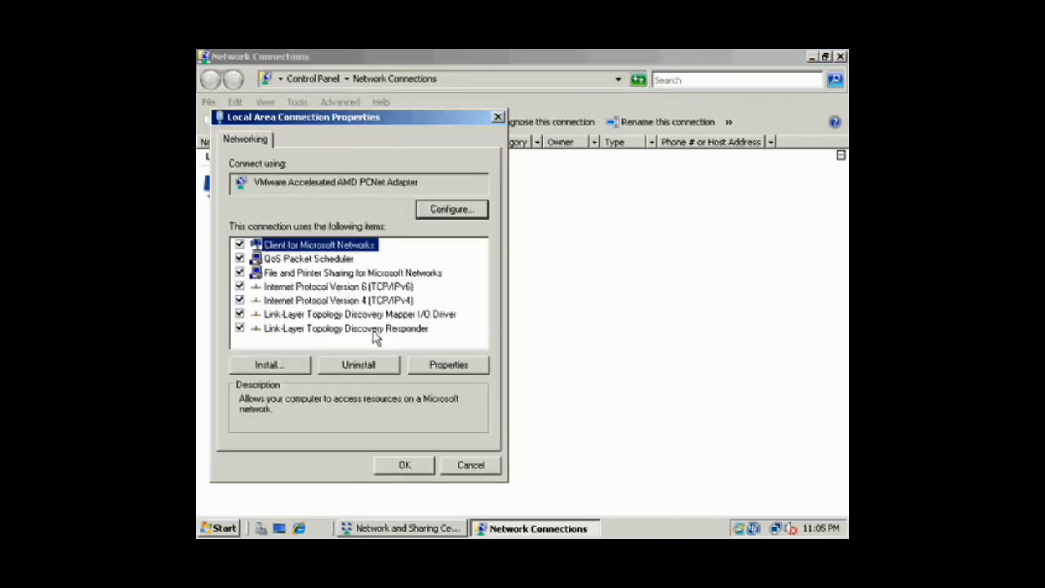
click(239, 286)
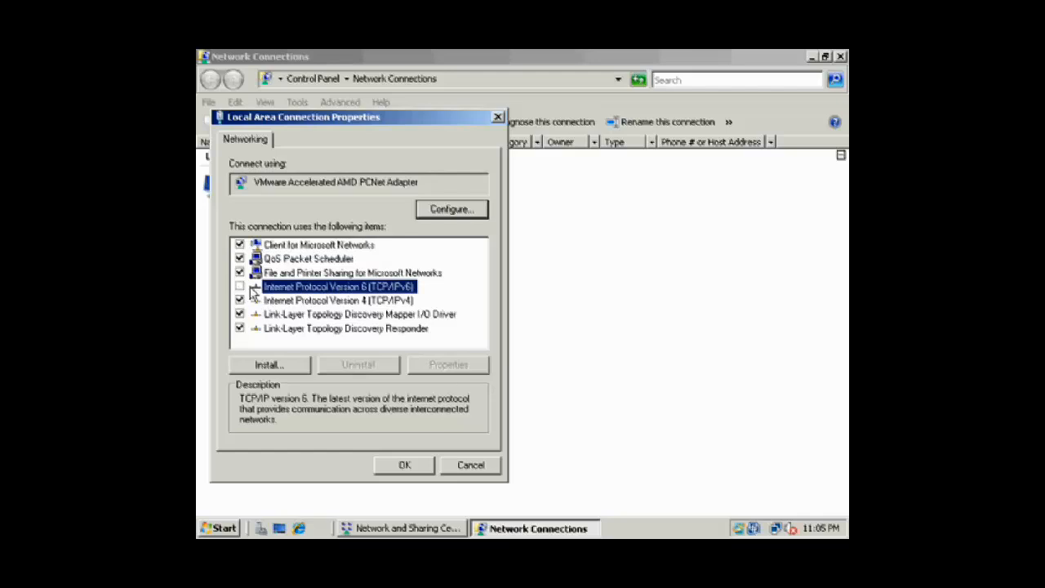
Step: Give the connection's IPv4 settings the static address 192.168.80.2, subnet mask 255.255.255.0 and default gateway 192.168.80.1
double_click(292, 302)
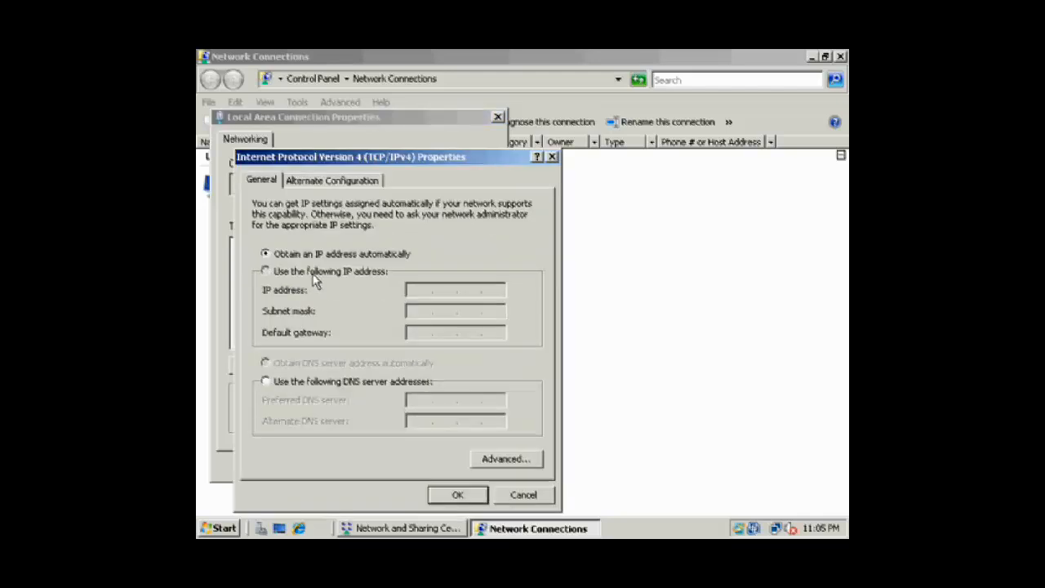
click(313, 276)
text(1)
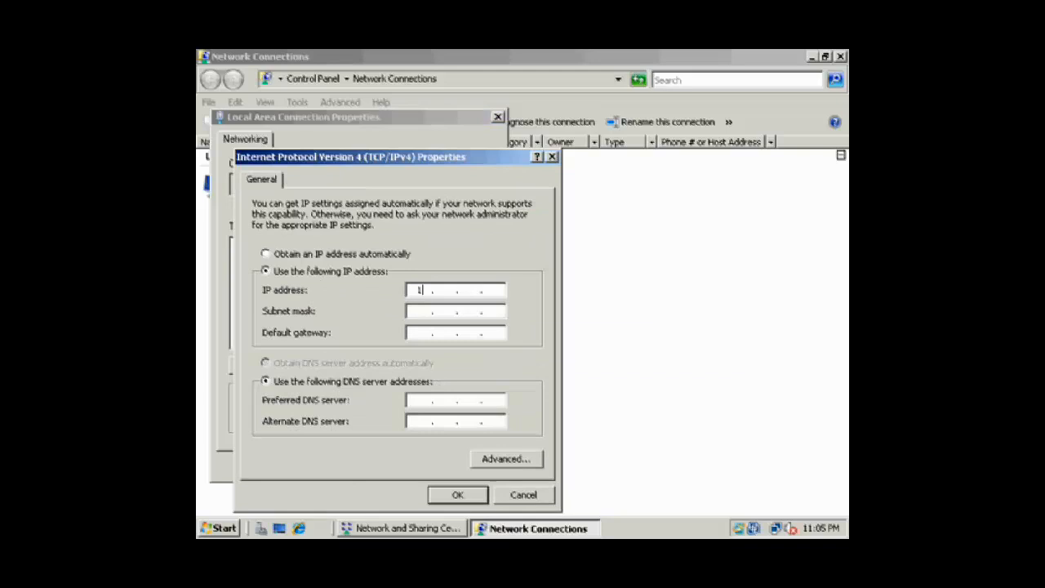
text(92 . 168 . 80 . 2)
key(Tab)
key(Tab)
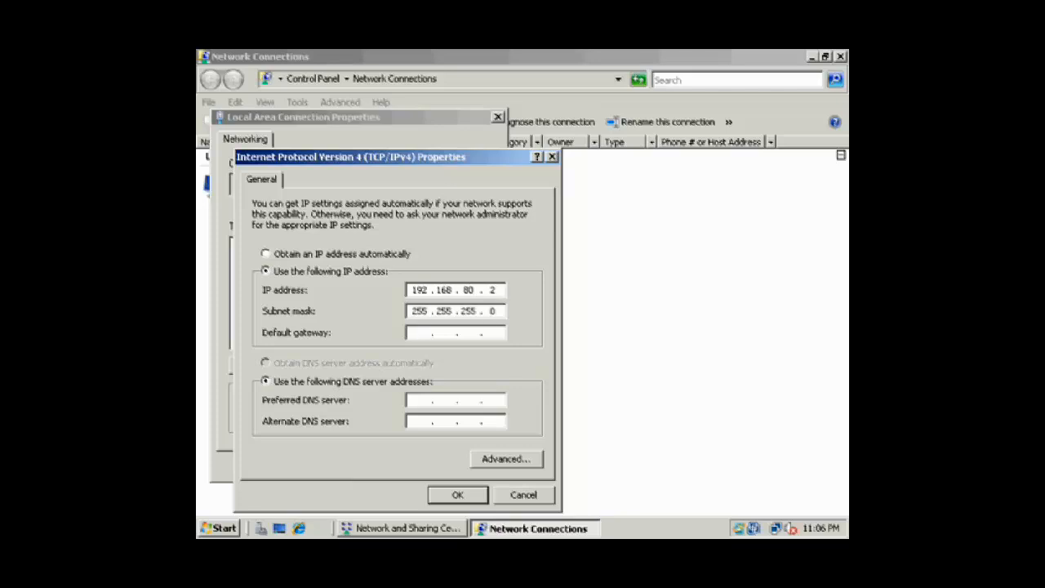
text(192 . 168 . 80 . 1)
key(Tab)
key(Tab)
Step: Set the preferred DNS server to 127.0.0.1 and the alternate to 192.168.80.1, save the connection properties and close the network windows
text(127.)
text(00 .)
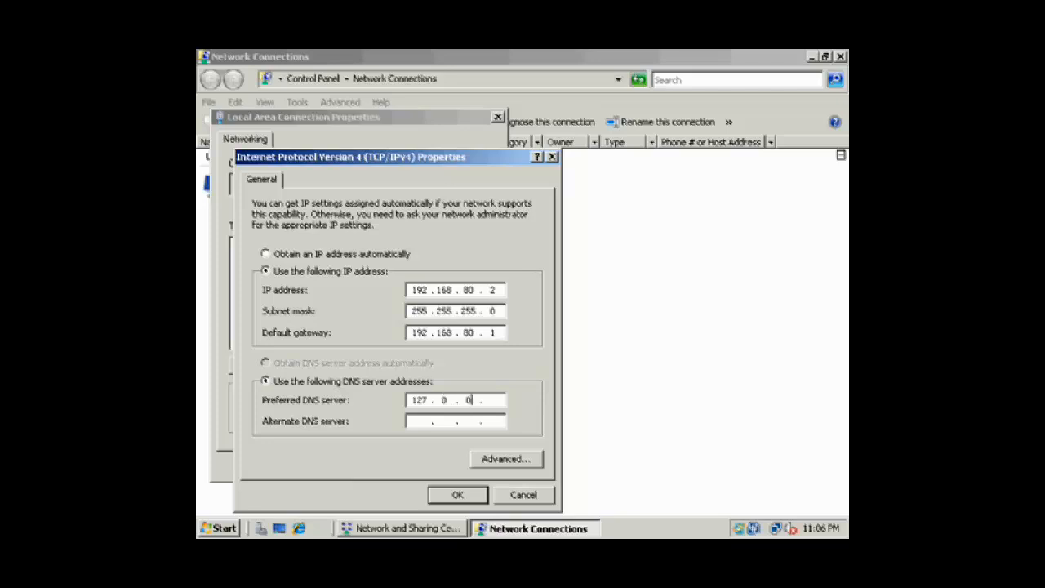
text(1)
key(Tab)
text(192 . 168 . 80 . 1)
click(457, 495)
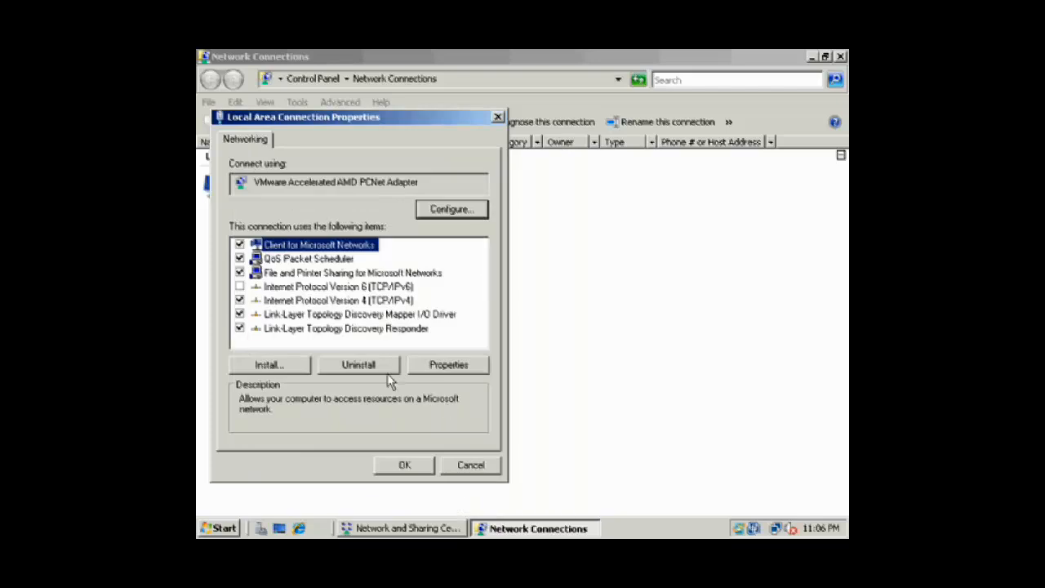
click(402, 464)
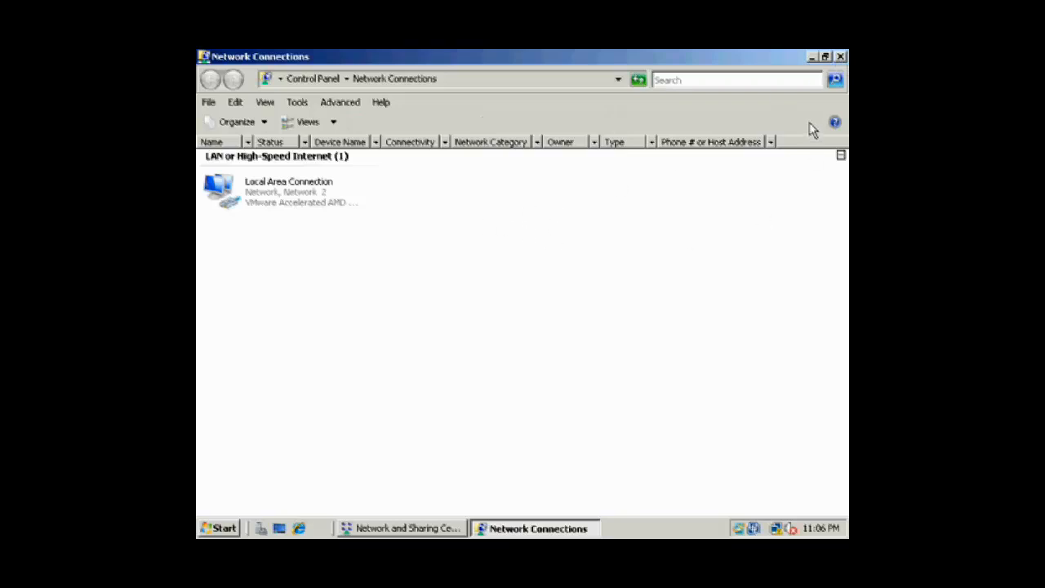
click(840, 57)
click(841, 58)
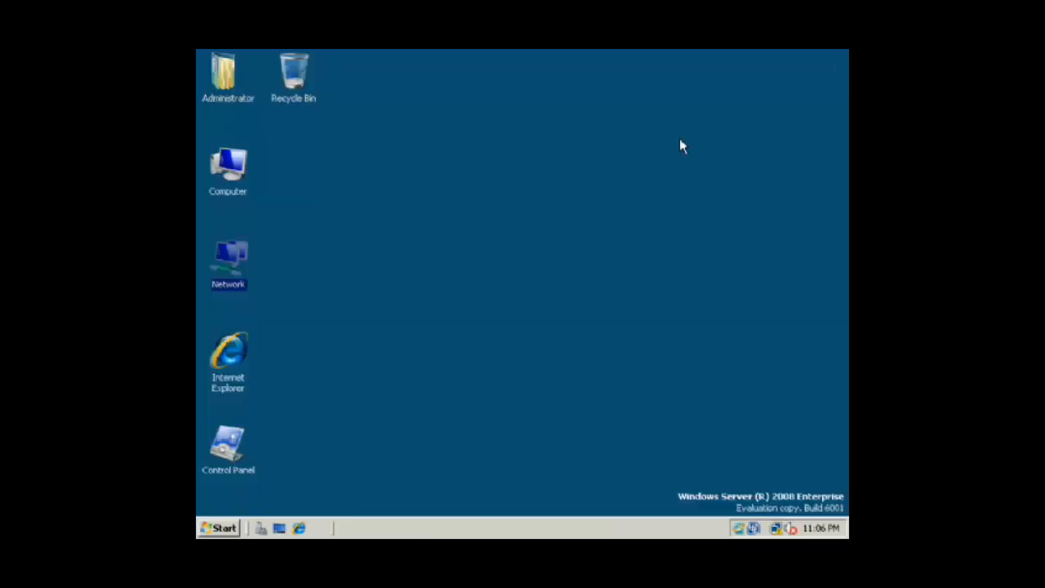
Step: Open the computer name and domain membership settings from the computer's advanced system settings
right_click(228, 188)
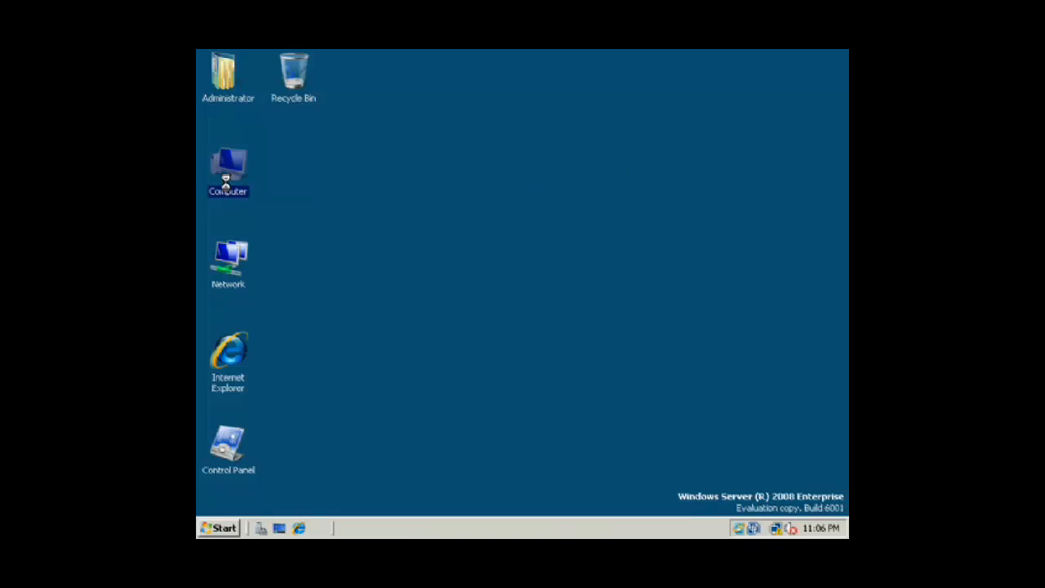
click(303, 321)
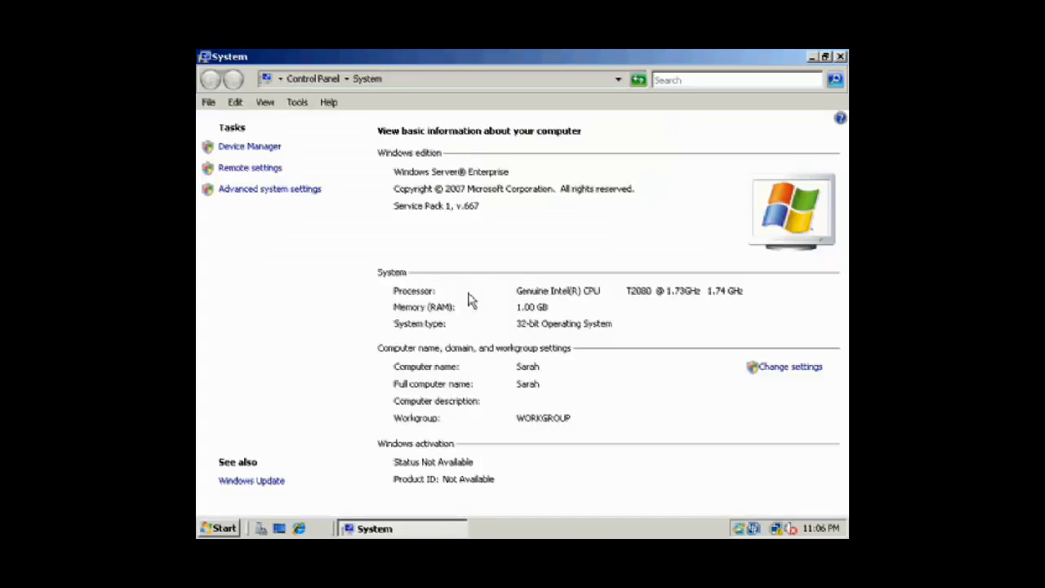
click(236, 194)
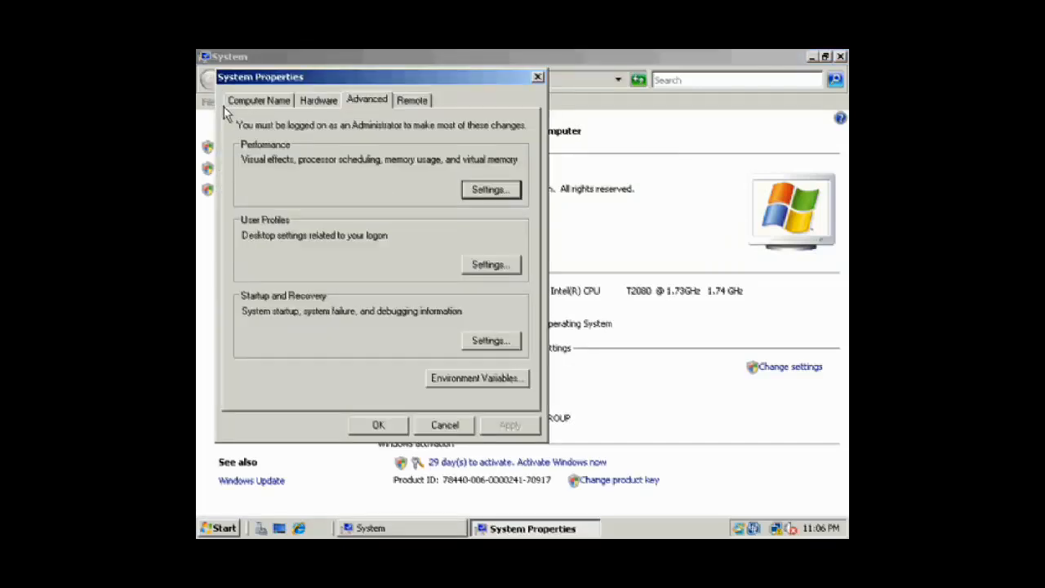
click(258, 101)
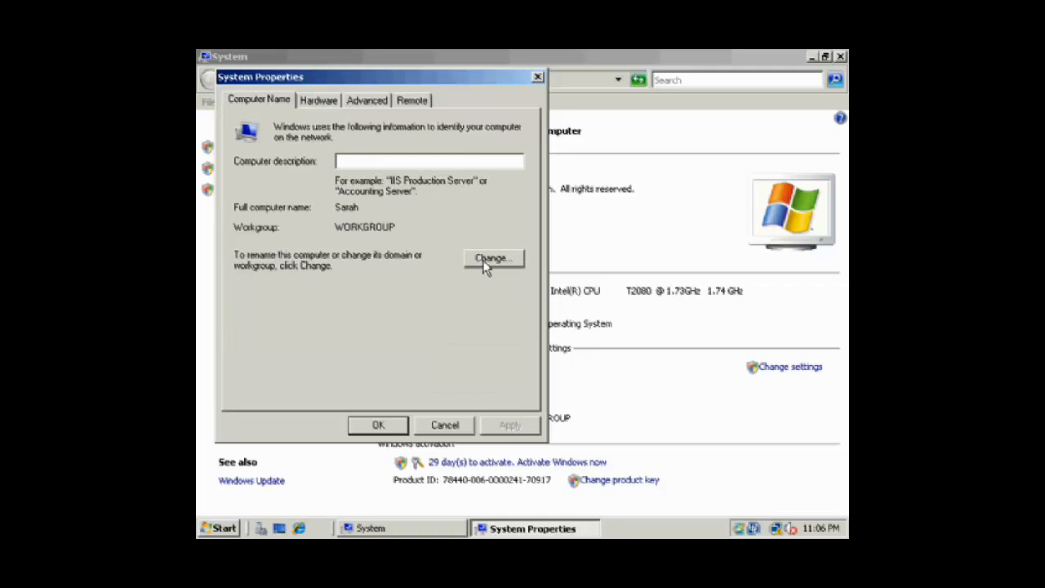
click(480, 261)
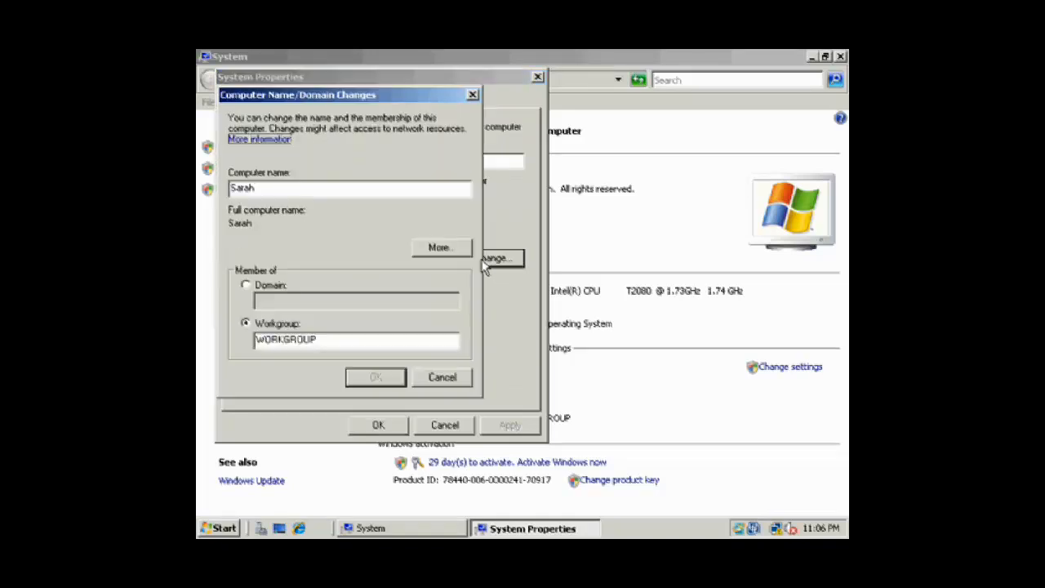
Step: Try making the computer a member of the domain SomeDomain, cancel the change and close the System windows
click(265, 289)
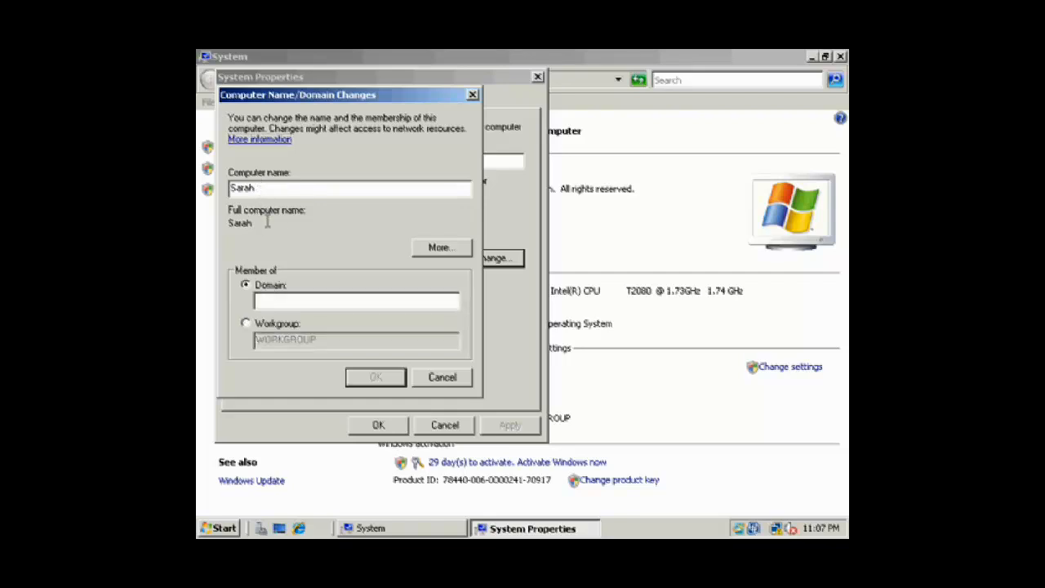
click(275, 302)
text(SomDomain)
key(Left)
key(Left)
key(Left)
key(Left)
key(Left)
key(Left)
text(e)
key(Right)
key(Right)
key(Right)
key(Right)
click(445, 380)
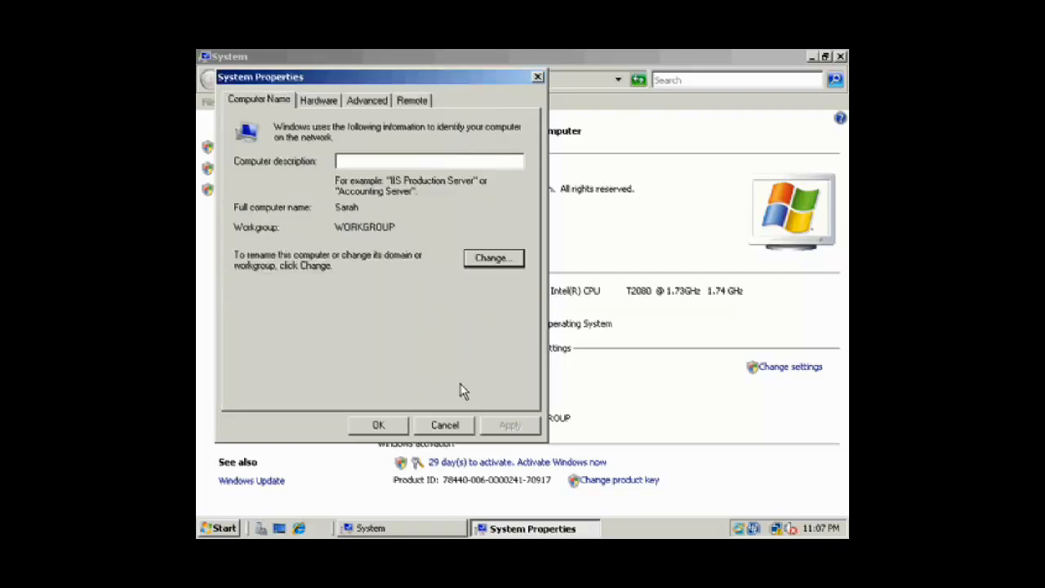
click(444, 426)
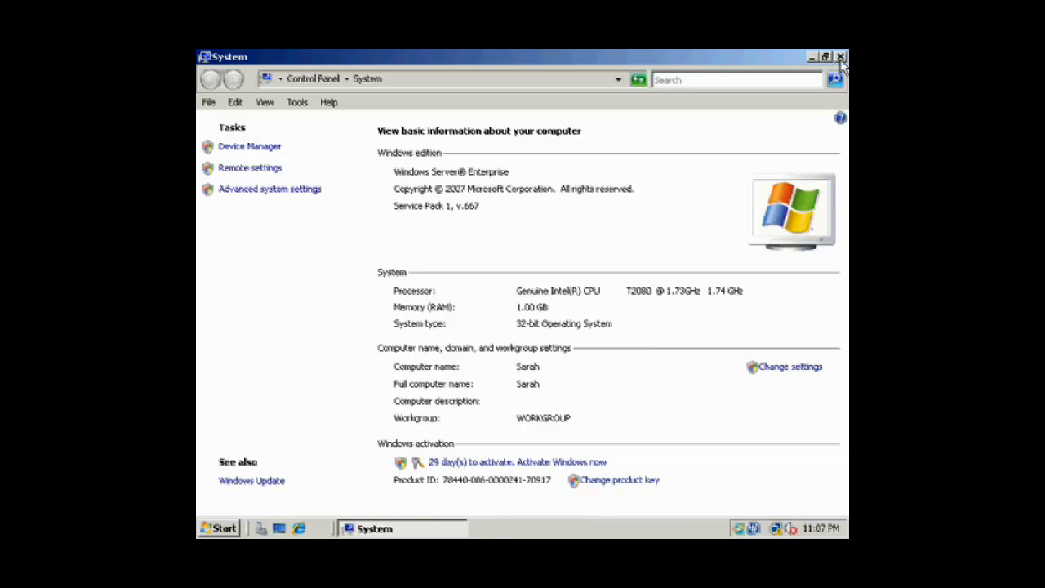
key(alt+F4)
Step: Start the Active Directory Domain Services Installation Wizard by running dcpromo and advance to the deployment configuration page without advanced mode
click(219, 528)
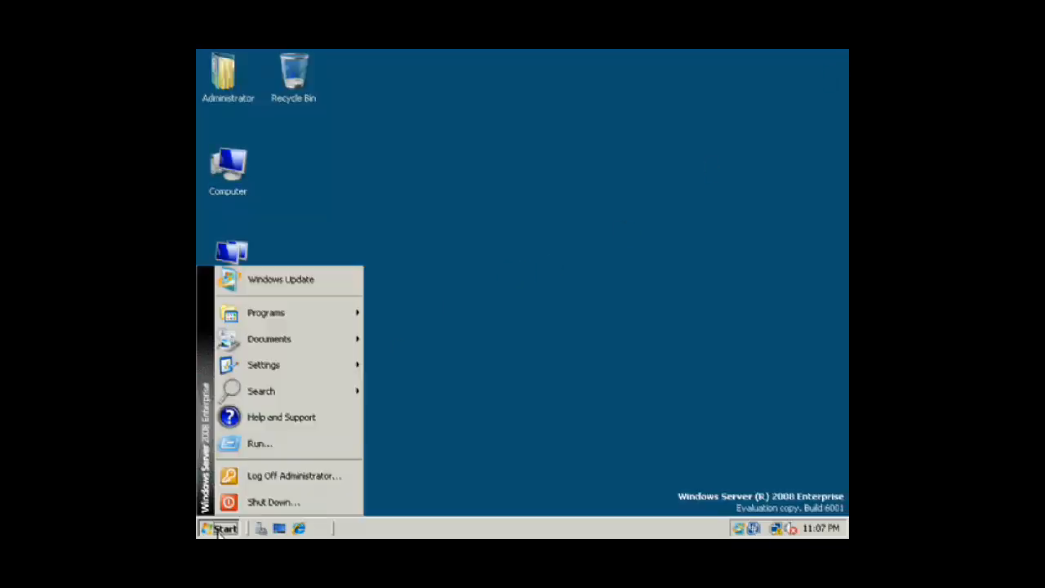
click(284, 444)
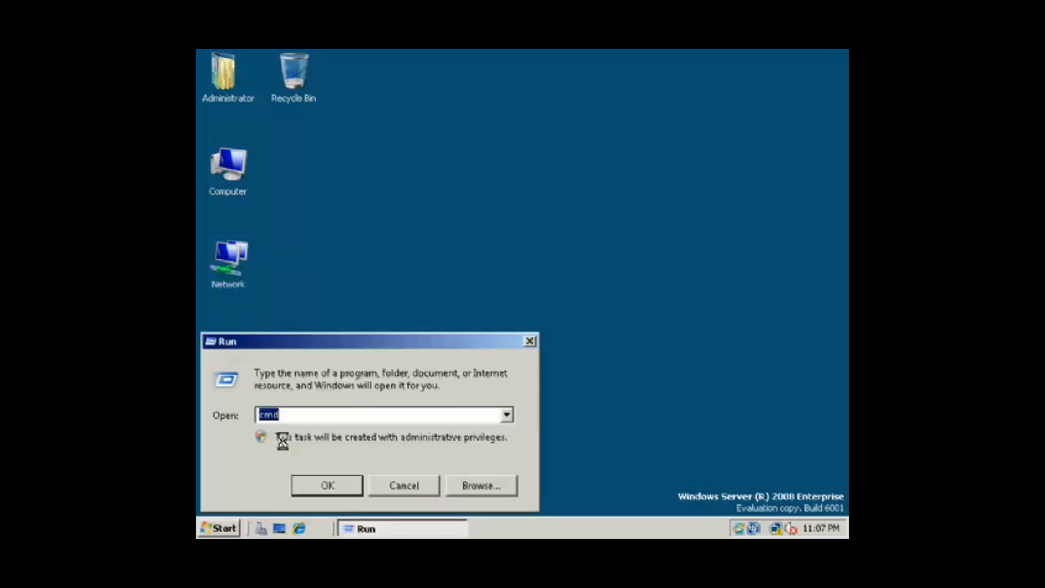
click(309, 415)
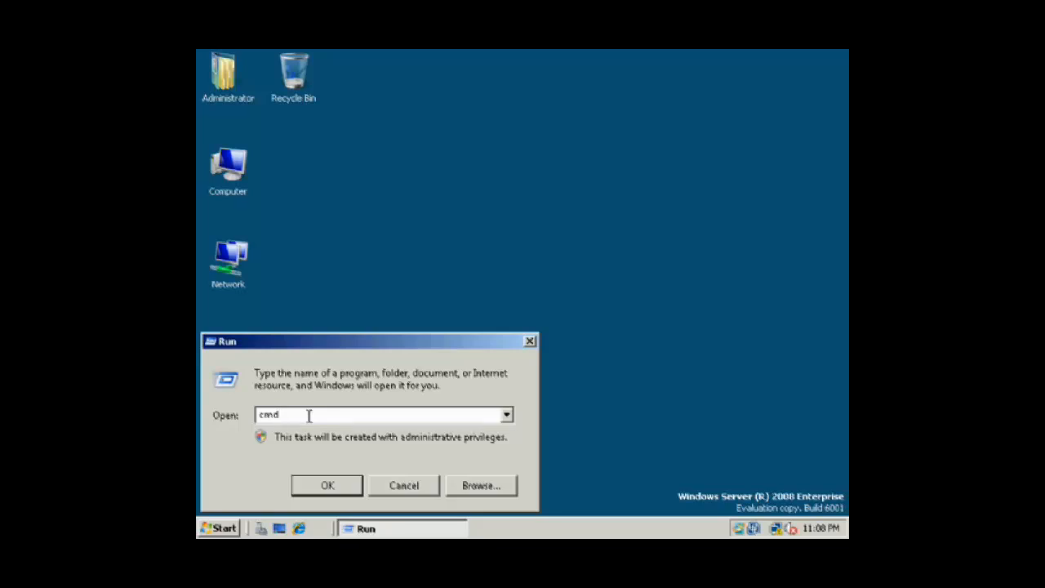
key(BackSpace)
key(BackSpace)
key(BackSpace)
text(dcpromo)
key(Return)
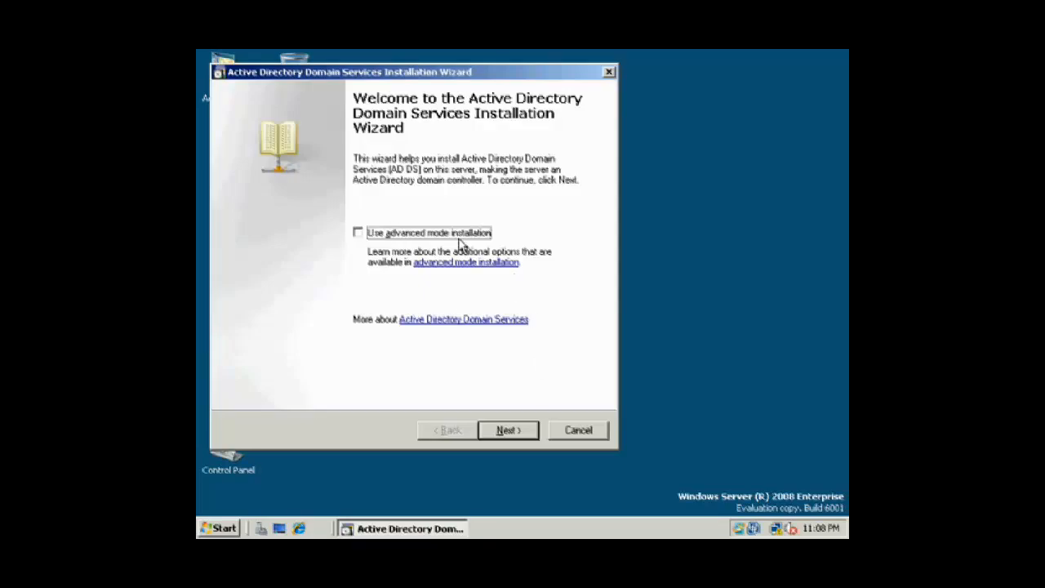
click(511, 426)
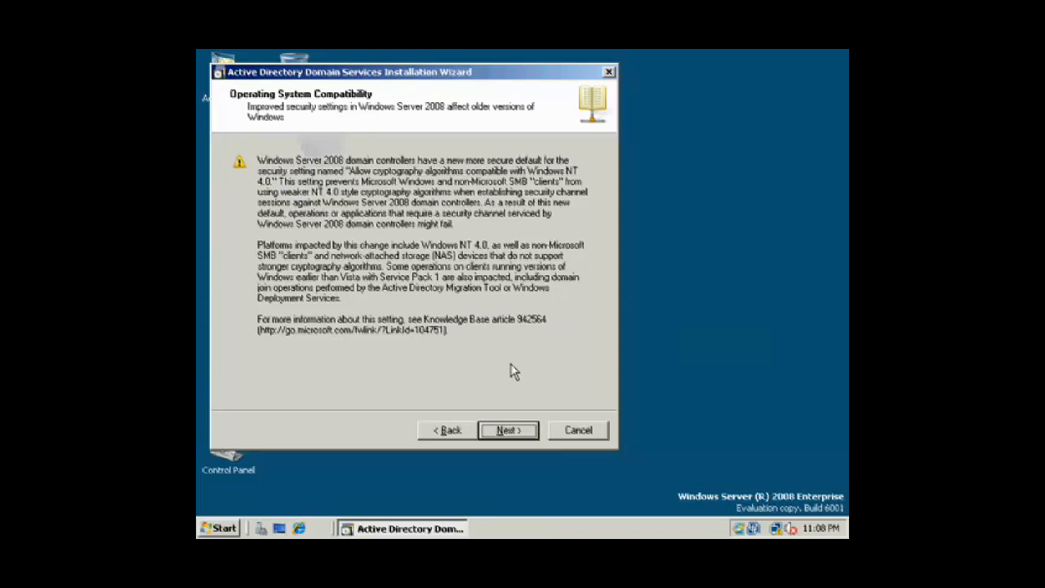
click(522, 429)
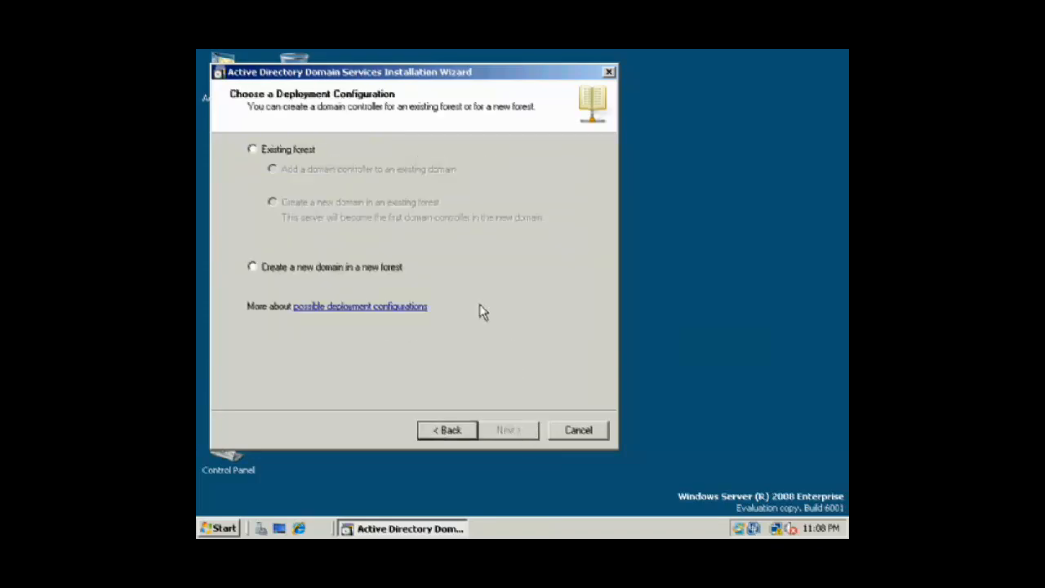
Step: Try both existing-forest deployment options, adding a domain controller to an existing domain and creating a new domain, and return to the deployment choice
click(291, 151)
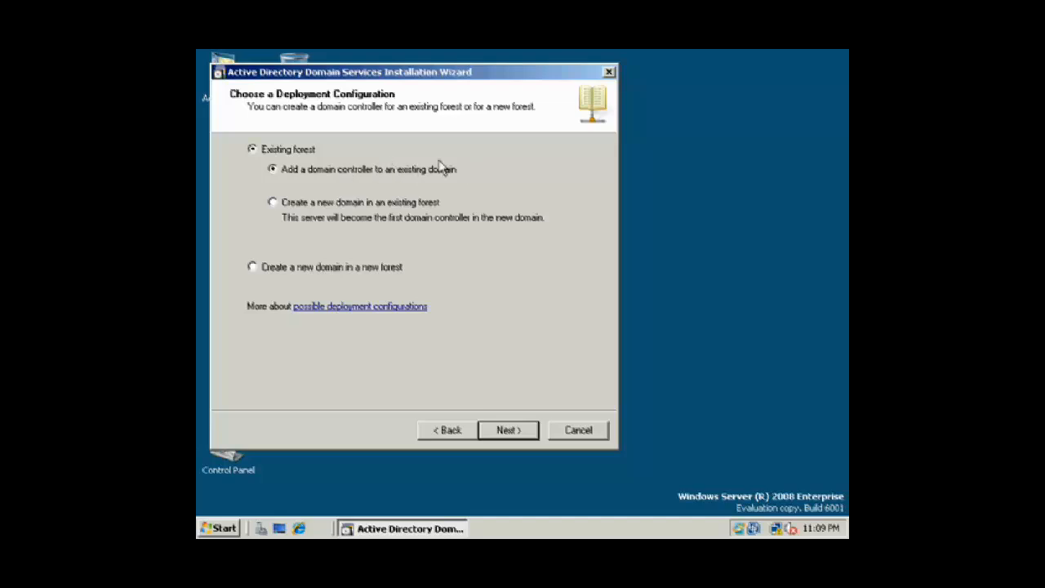
click(508, 430)
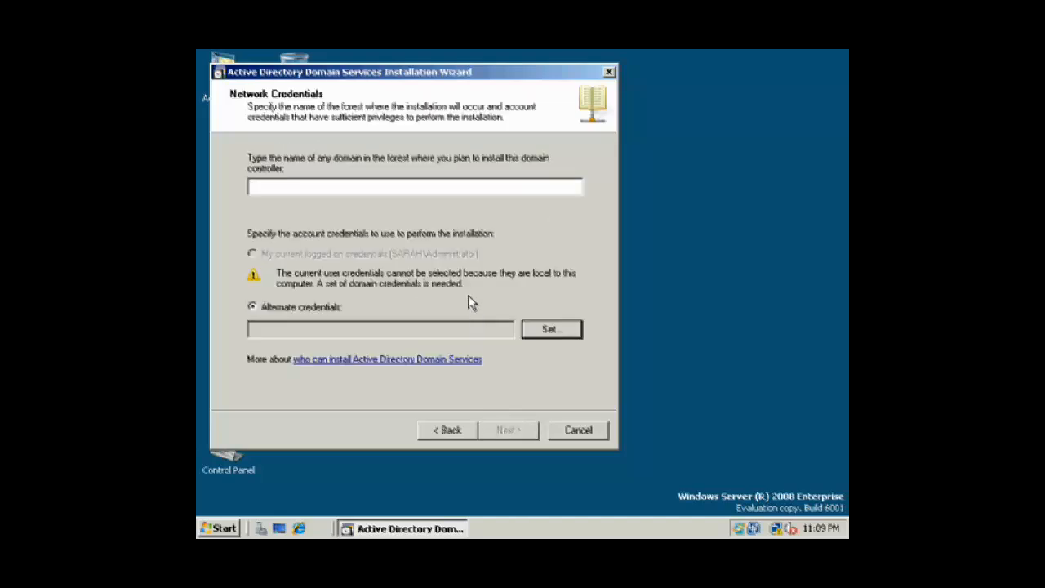
click(462, 433)
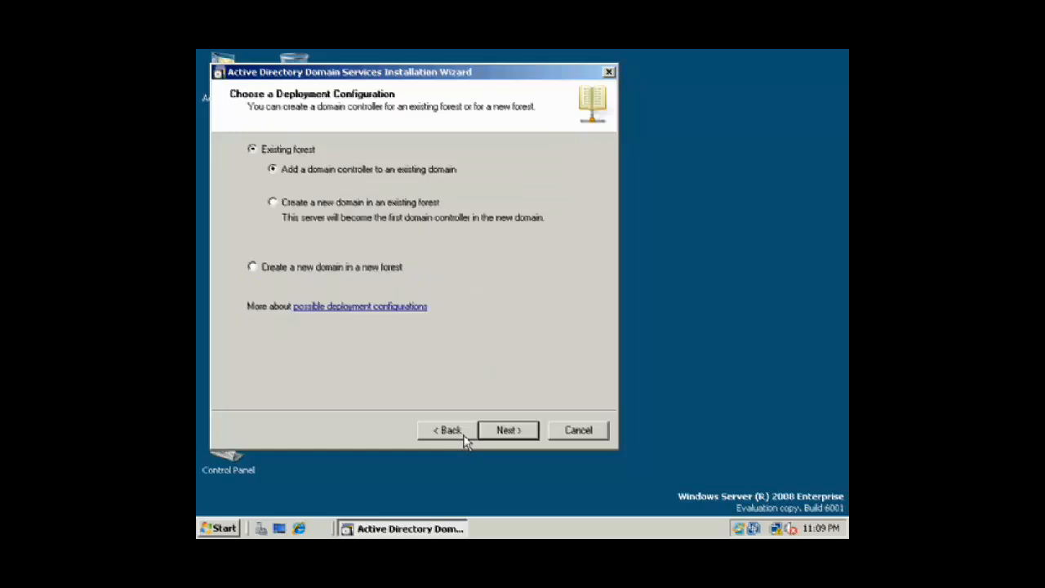
click(315, 204)
click(509, 429)
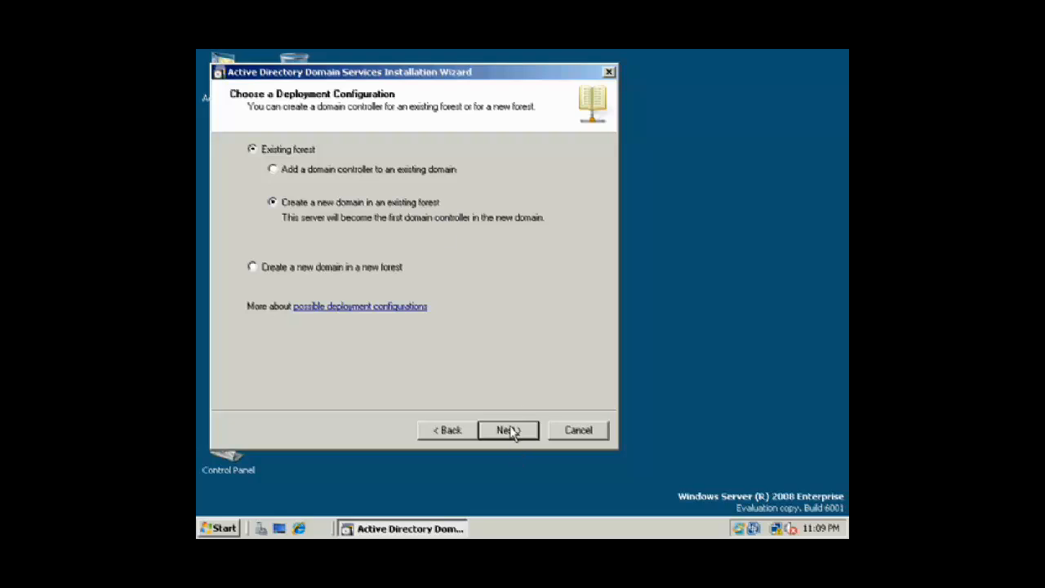
click(448, 430)
Step: Choose to create a new domain in a new forest and continue to the forest root domain naming page
click(299, 273)
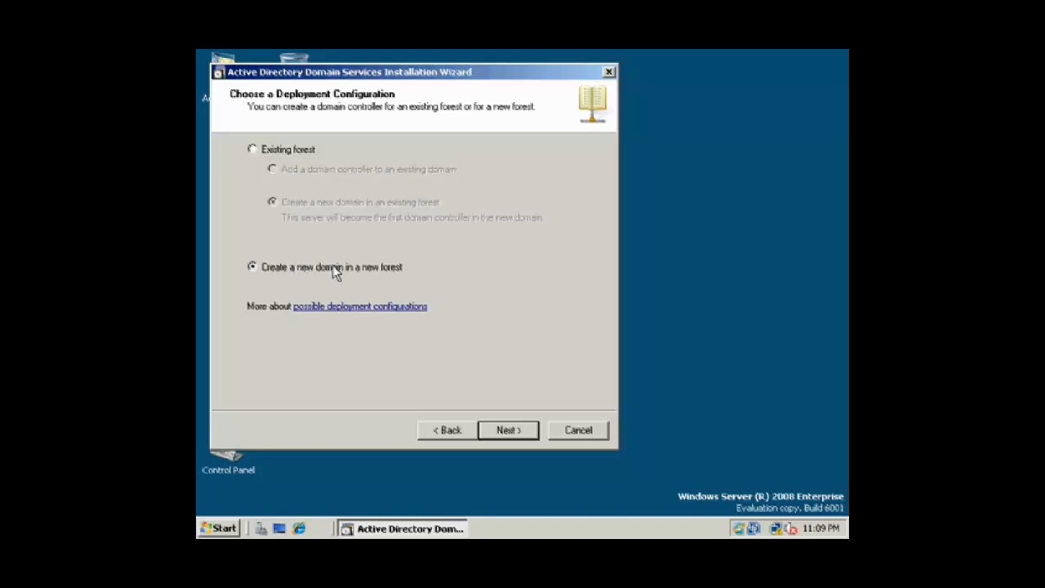
click(504, 431)
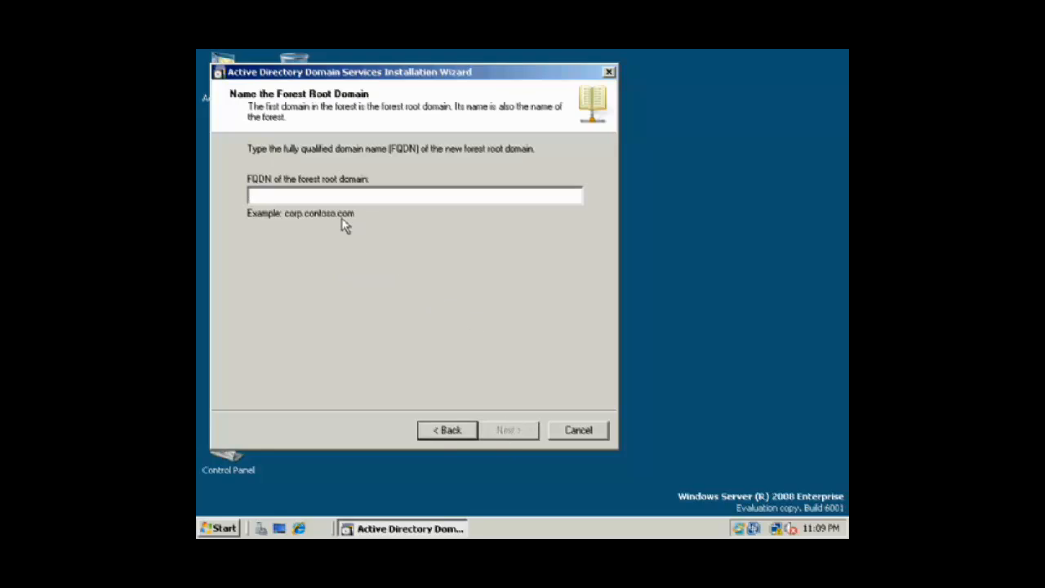
click(297, 194)
text(ww)
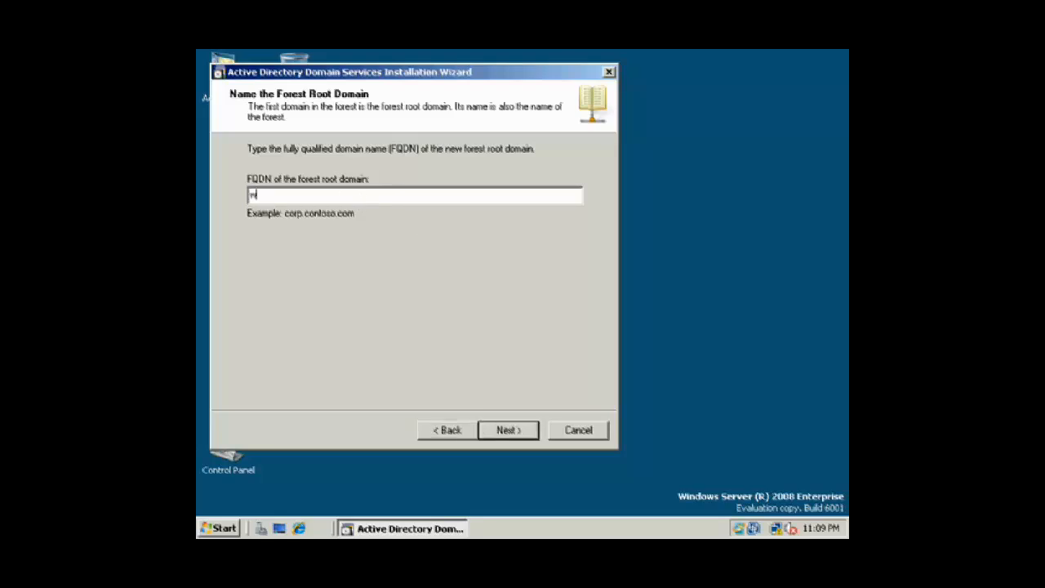
text(w.microsoft.com)
drag(343, 194, 247, 195)
click(334, 195)
mouse_move(334, 196)
mouse_down()
mouse_move(310, 195)
mouse_move(328, 194)
mouse_up()
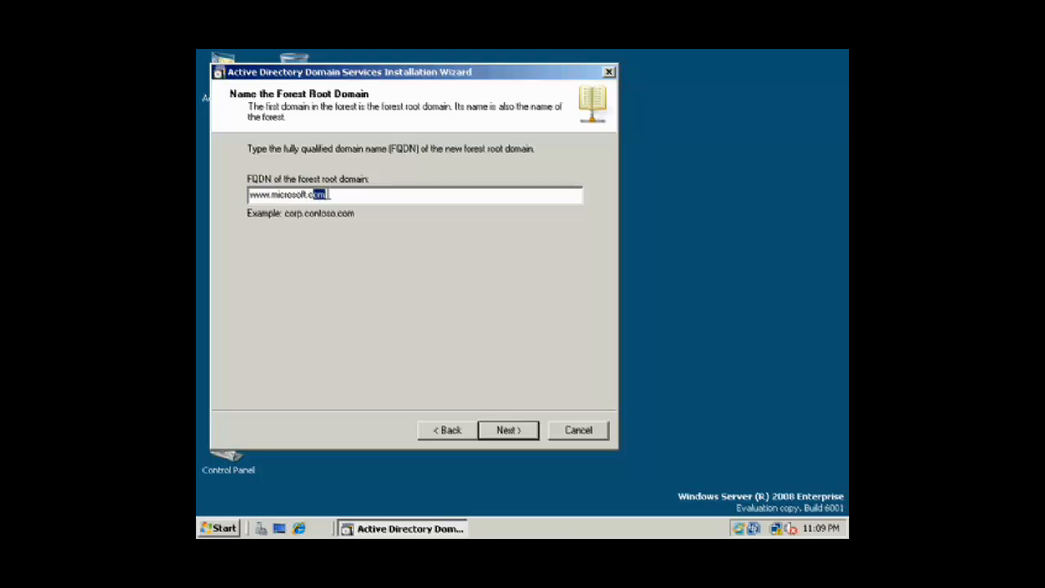
drag(328, 198, 311, 195)
click(330, 194)
drag(306, 194, 272, 196)
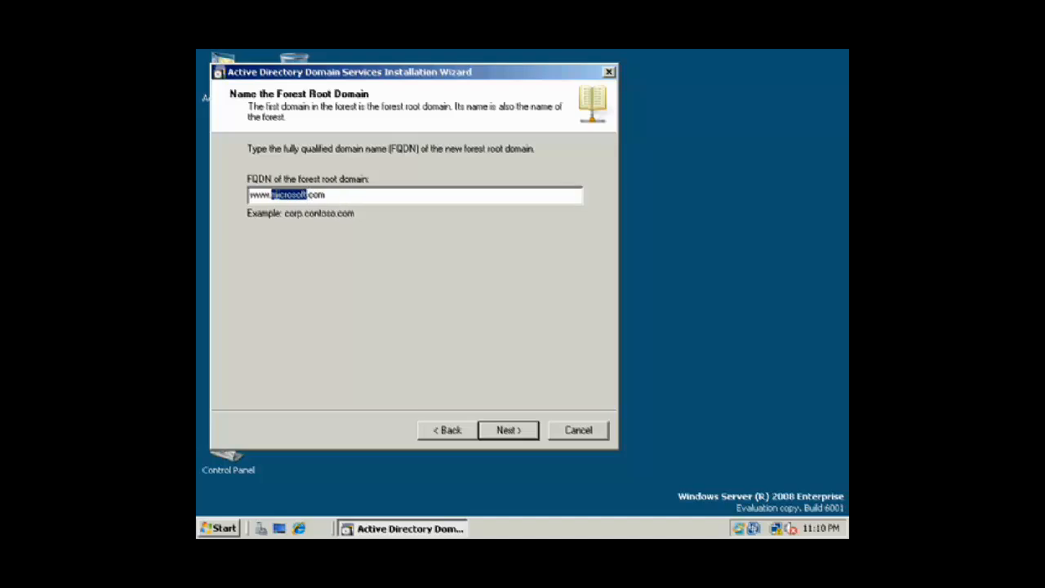
drag(270, 194, 243, 195)
click(270, 195)
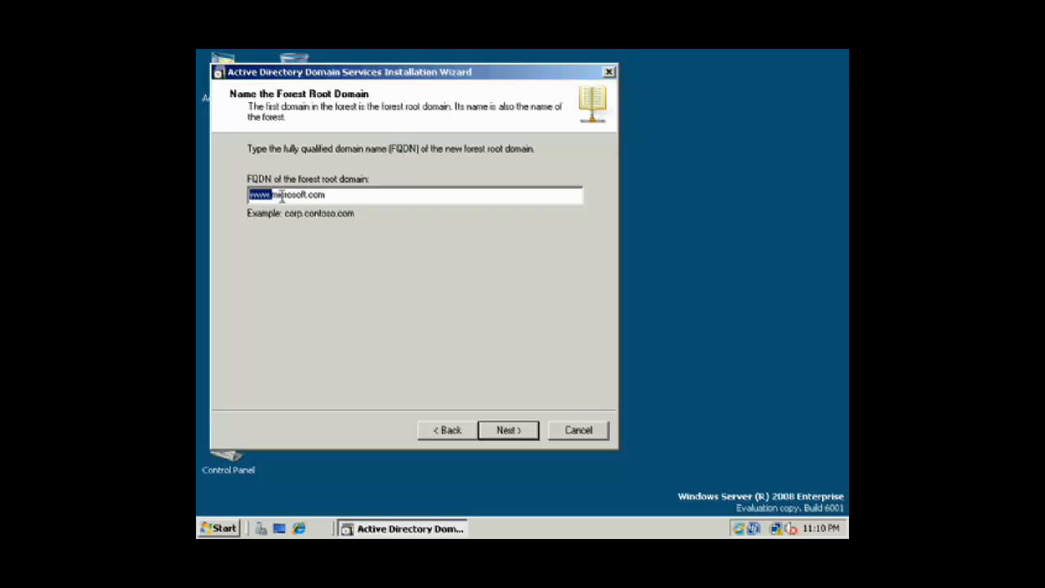
click(287, 194)
drag(269, 193, 244, 192)
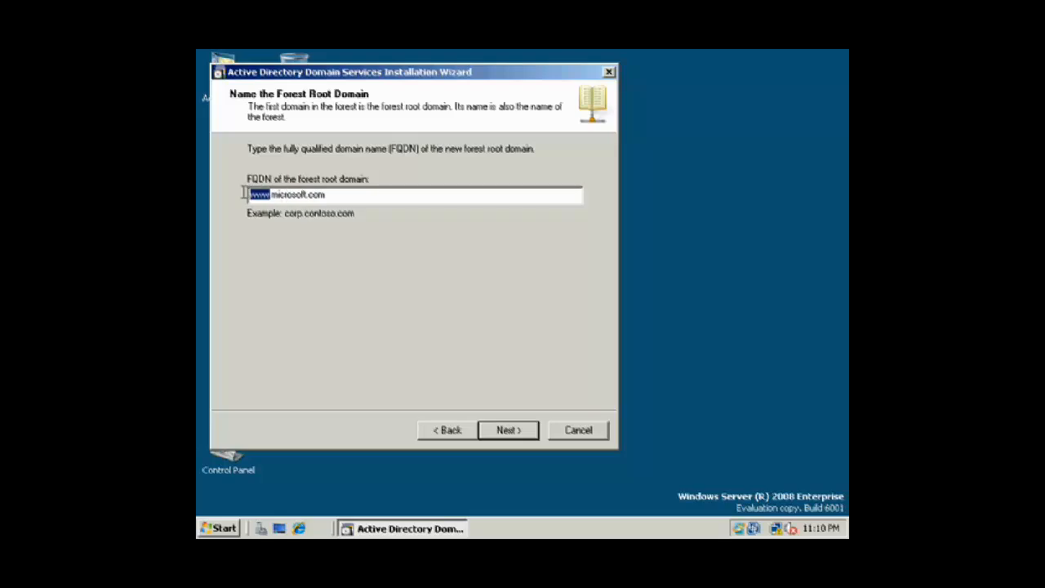
click(336, 195)
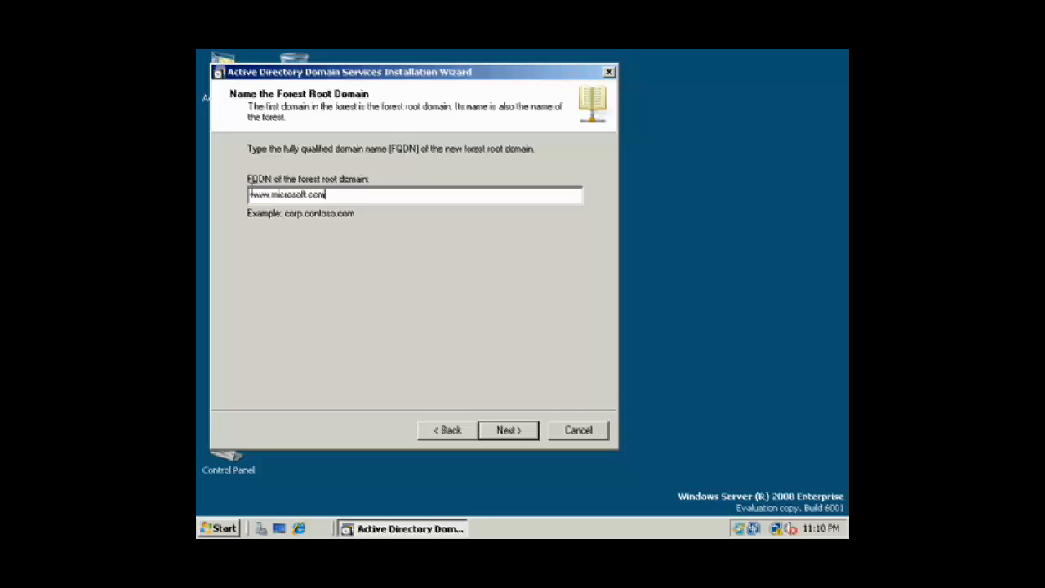
click(257, 192)
Step: Replace the forest root FQDN with the server's host name followed by .carribean.pirates.arrrgh
drag(332, 195, 220, 192)
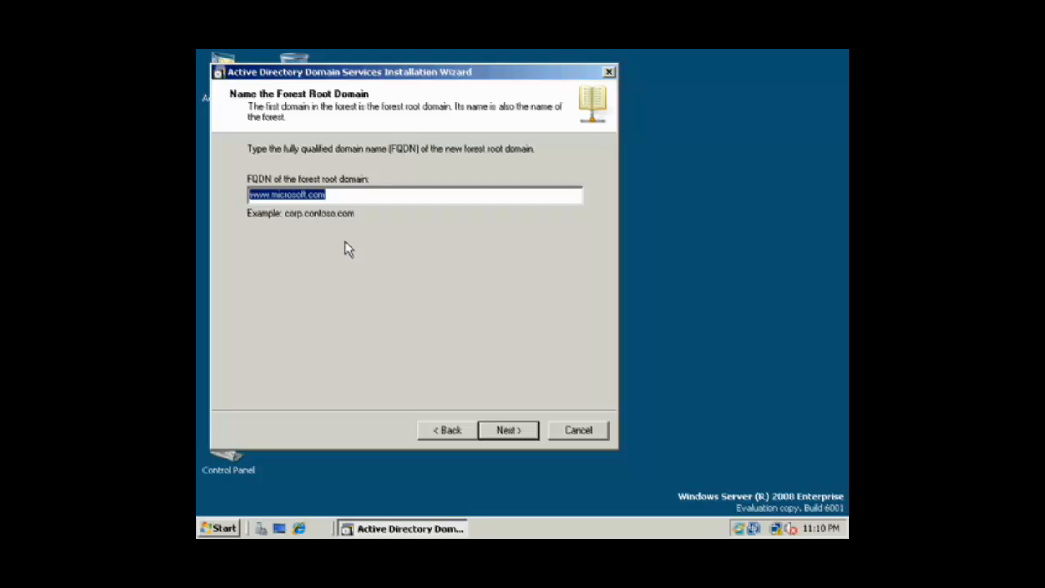
text(sarah)
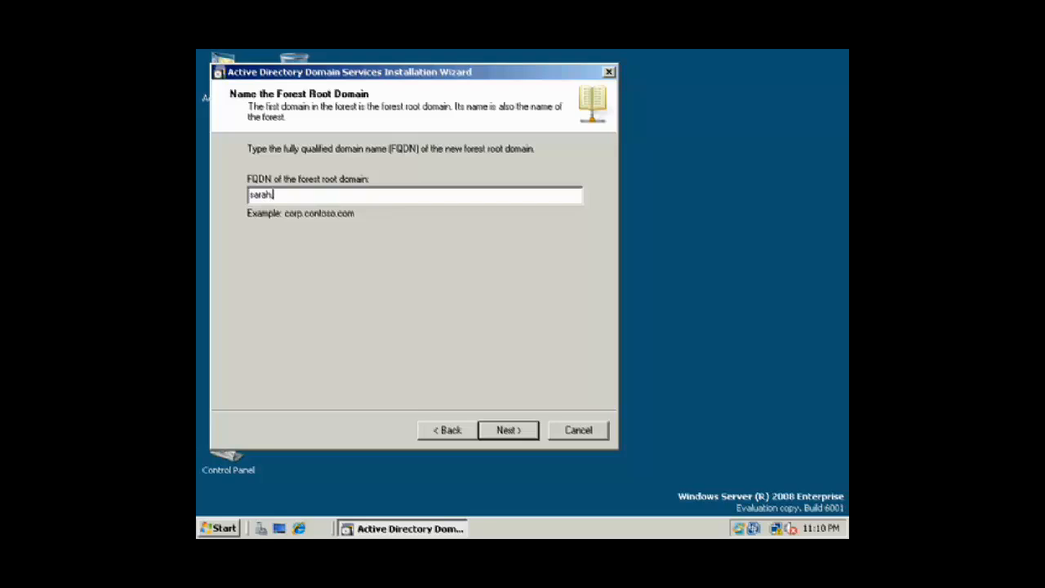
text(.carribean)
key(BackSpace)
key(BackSpace)
key(BackSpace)
key(BackSpace)
key(BackSpace)
key(BackSpace)
key(BackSpace)
key(BackSpace)
key(BackSpace)
text(.carribean)
text(.pirates)
text(.at)
text(rrgh)
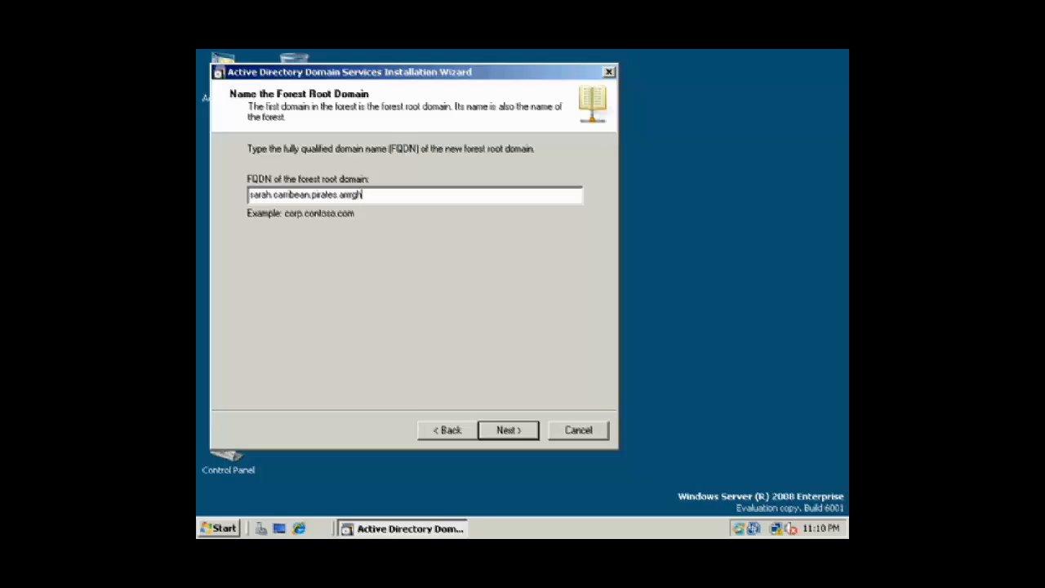
Step: Highlight the whole FQDN and its individual parts to examine how the name is structured
drag(364, 194, 268, 196)
click(268, 196)
double_click(268, 196)
double_click(356, 194)
click(360, 194)
drag(378, 195, 242, 196)
double_click(271, 196)
click(366, 196)
Step: Set the FQDN of the forest root domain to pirates.arrrgh and continue to the forest functional level page
drag(368, 195, 224, 204)
key(BackSpace)
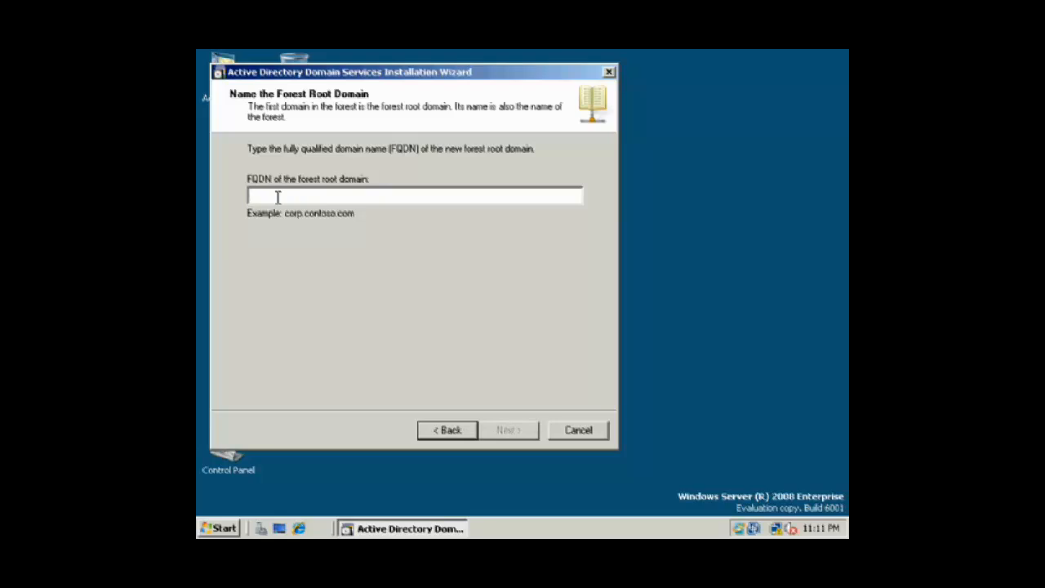
text(pirates)
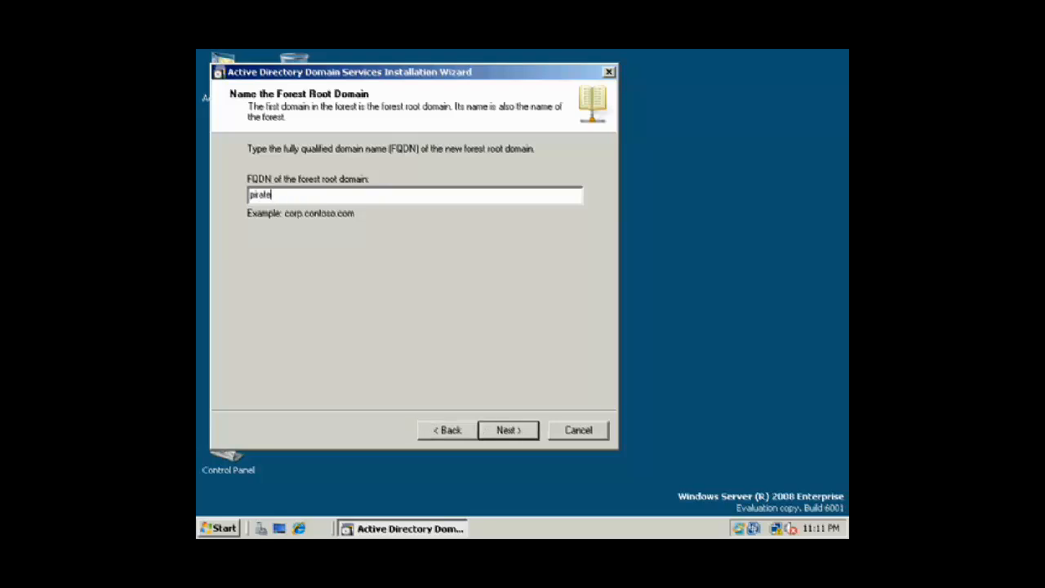
text(.arrgh)
click(505, 433)
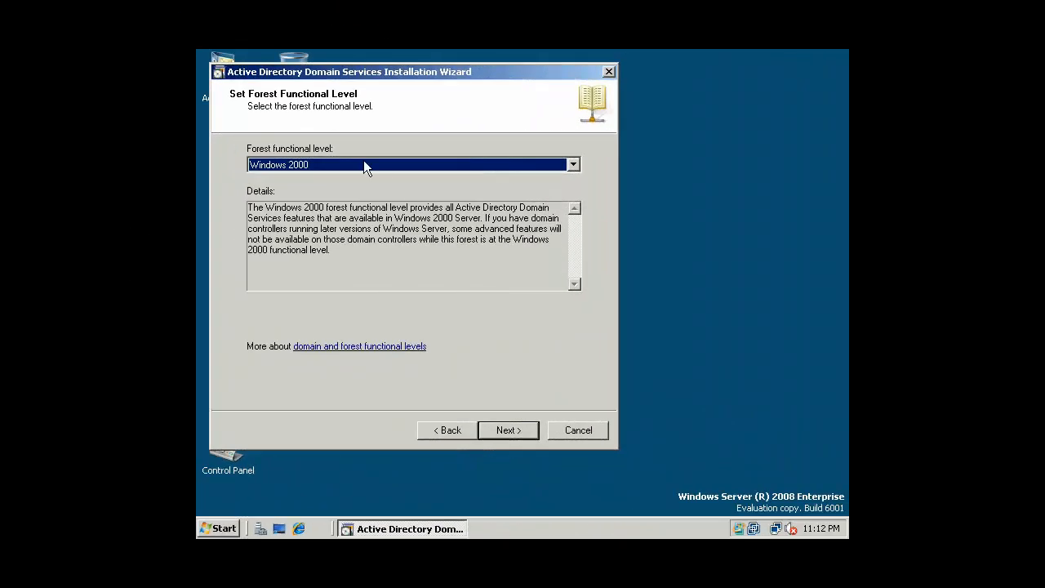
Step: Review the available forest functional levels and try Windows Server 2008
click(577, 166)
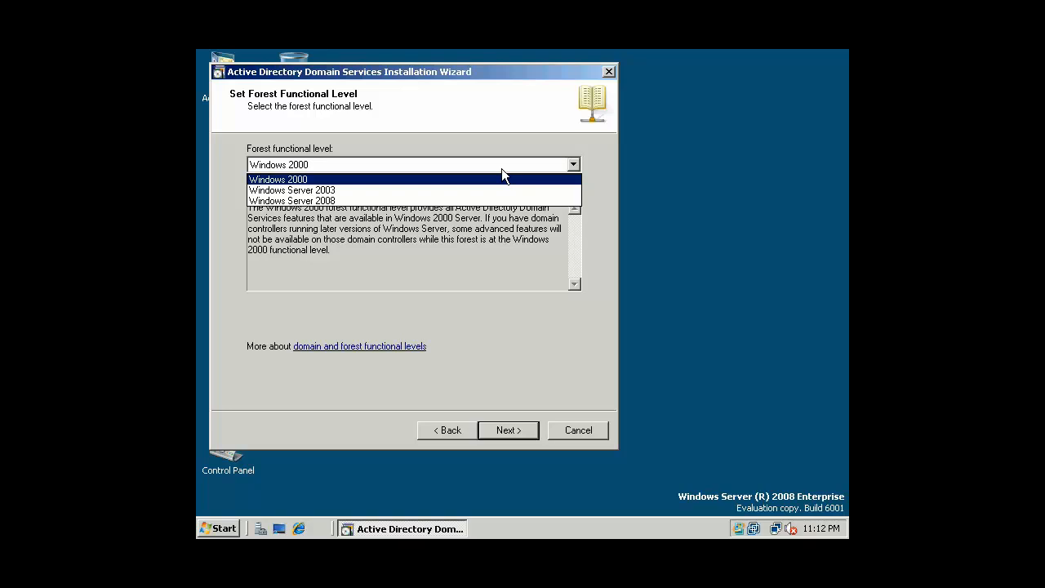
click(464, 140)
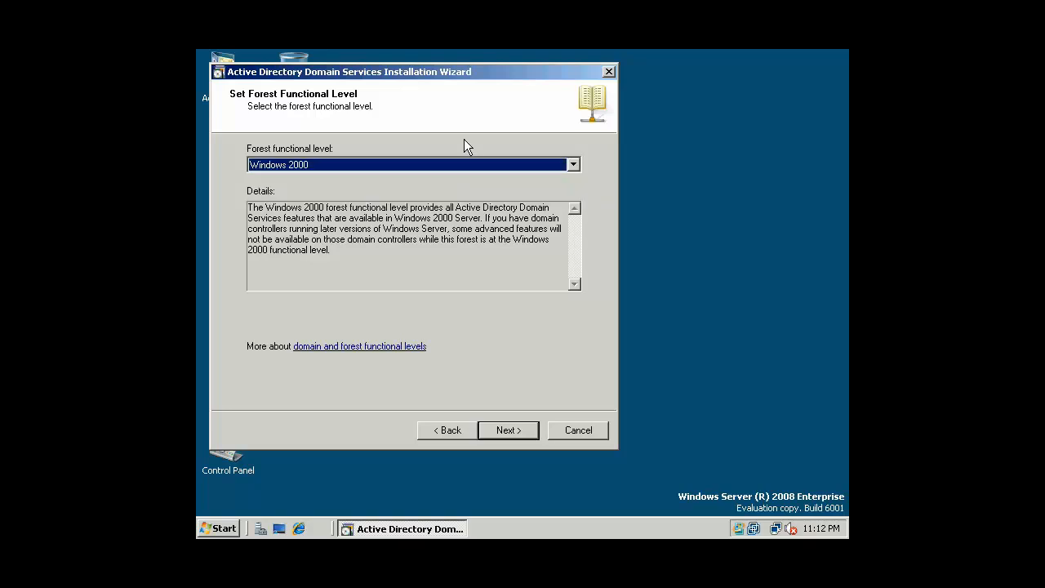
click(577, 168)
click(432, 148)
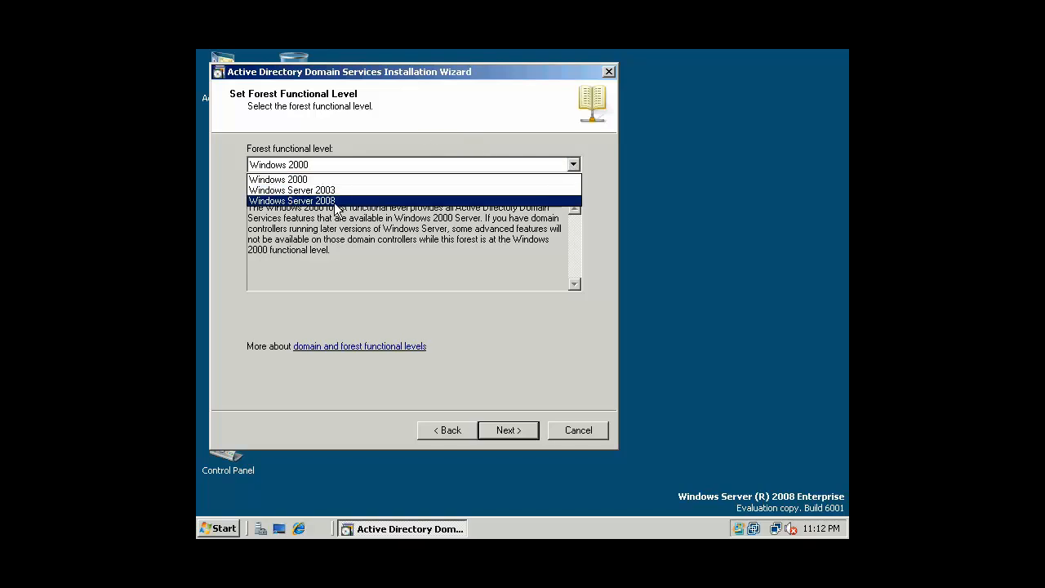
click(336, 201)
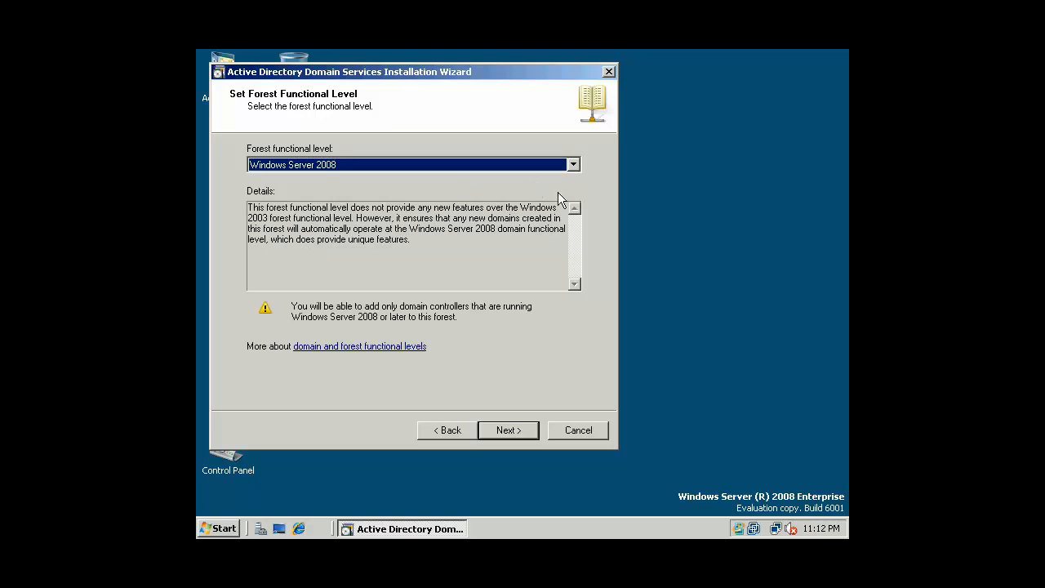
Step: Set the forest functional level to Windows 2000 and continue to the domain functional level page
click(573, 164)
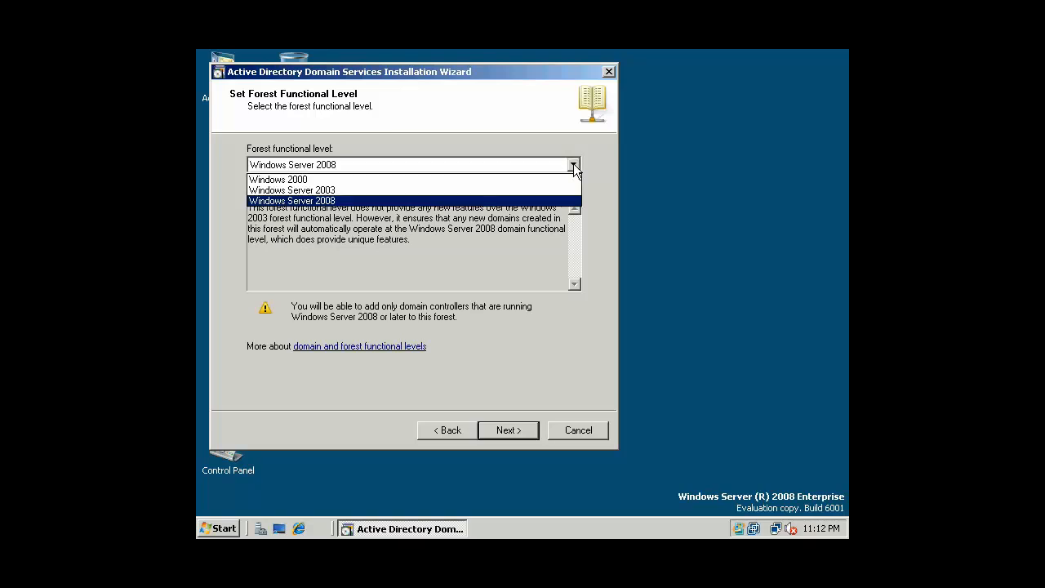
click(462, 174)
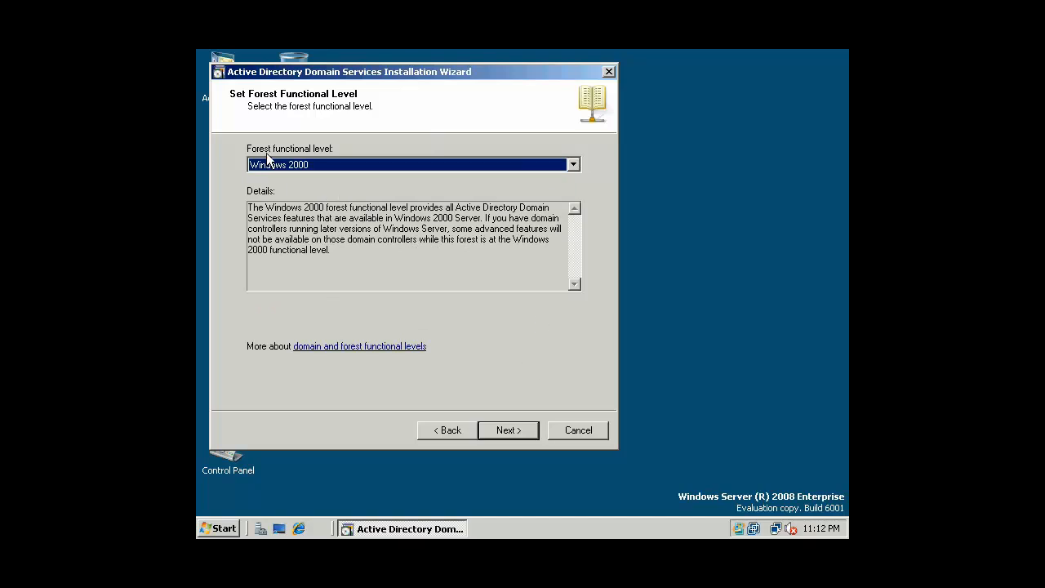
click(514, 431)
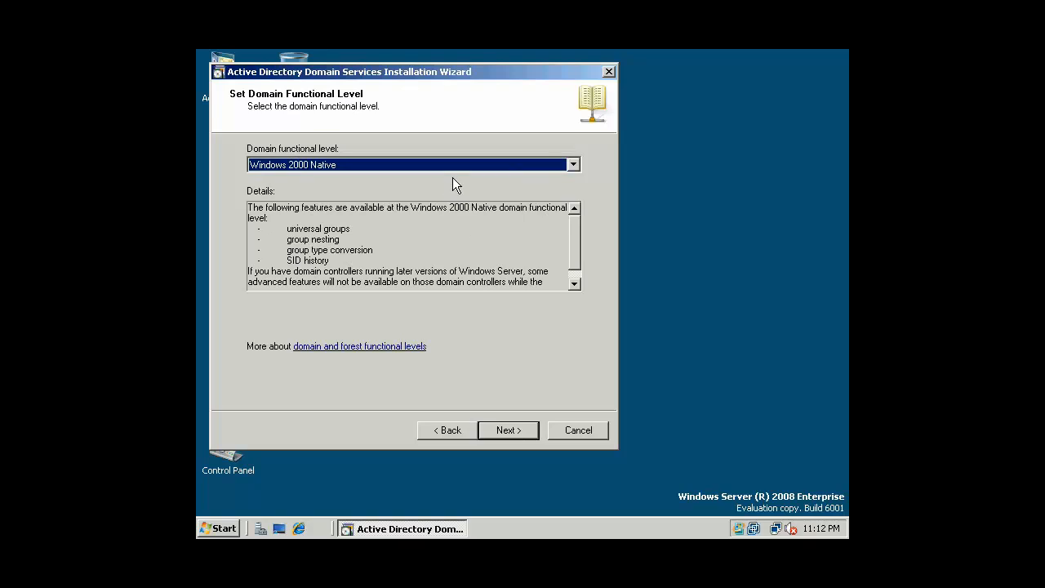
Step: Review the domain functional levels, keep Windows 2000 Native, and continue to the additional domain controller options
click(574, 166)
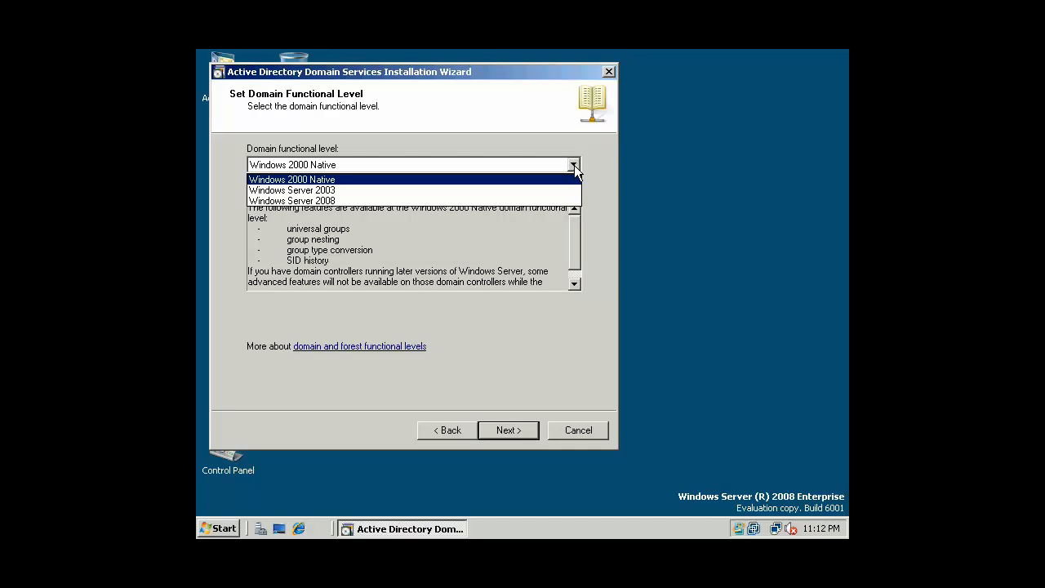
click(461, 118)
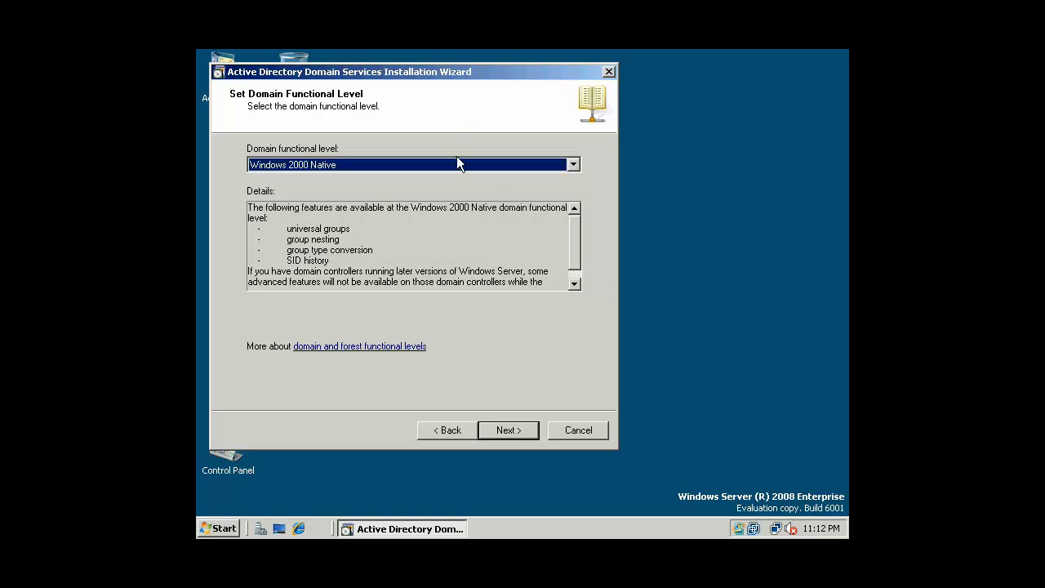
click(574, 167)
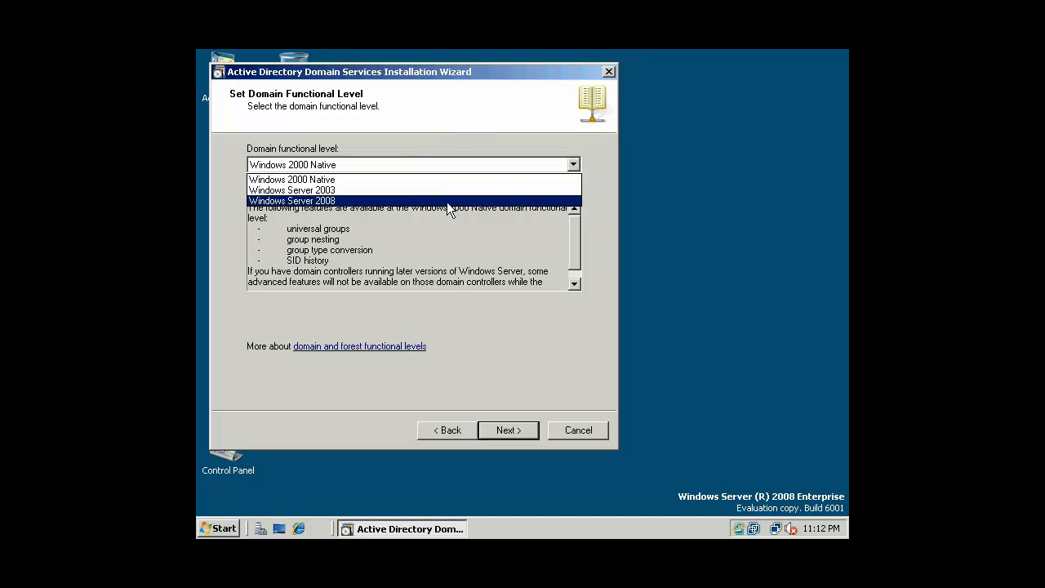
click(465, 132)
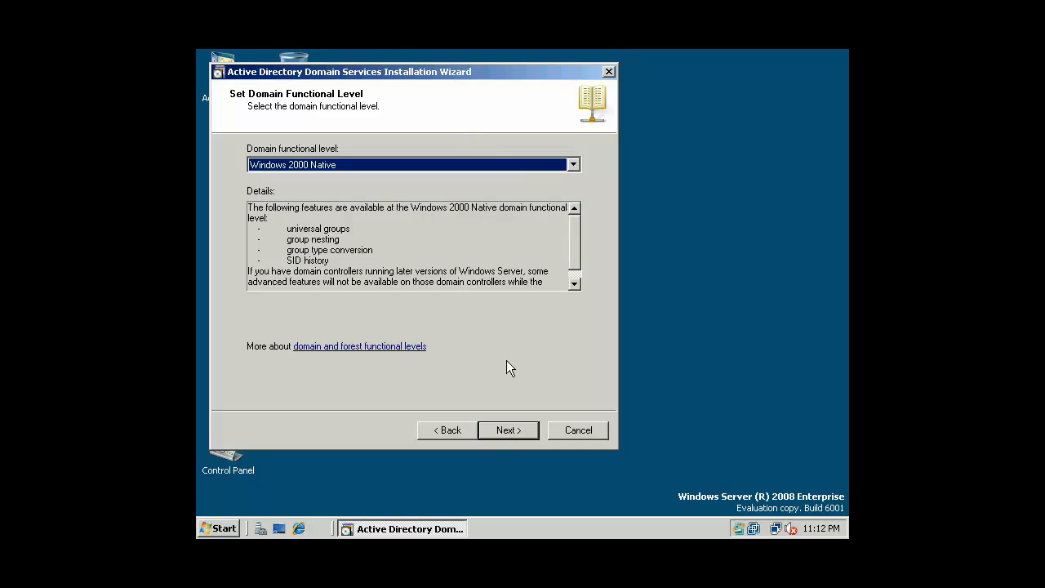
click(512, 429)
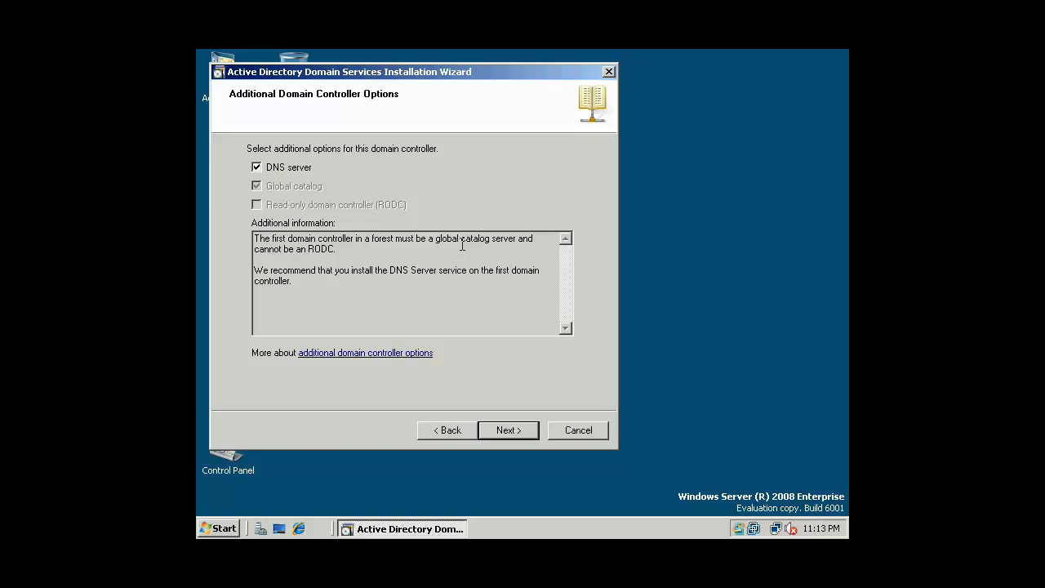
Step: Open the Administrative Tools folder in Control Panel
click(209, 530)
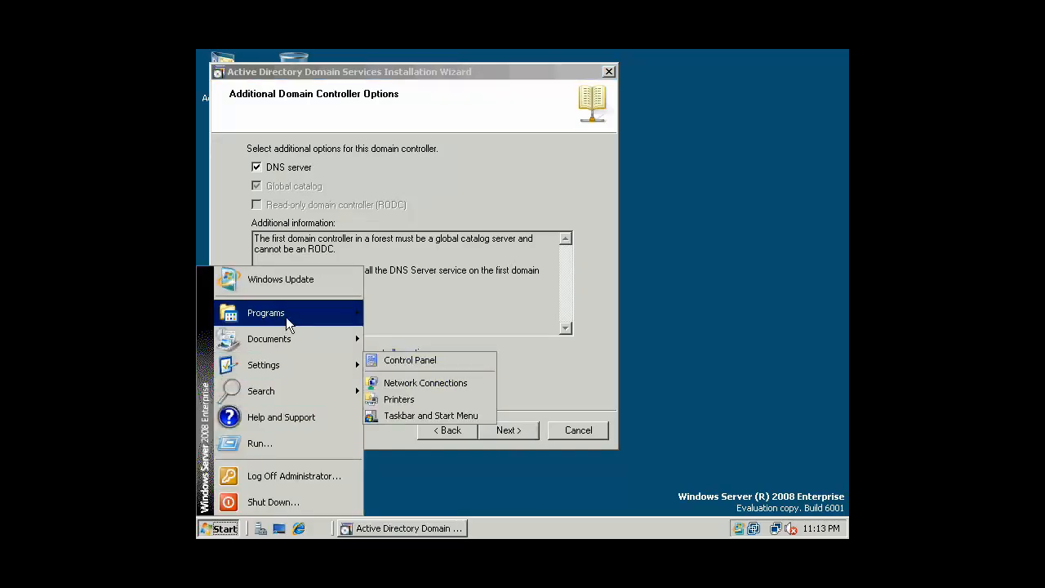
mouse_move(288, 324)
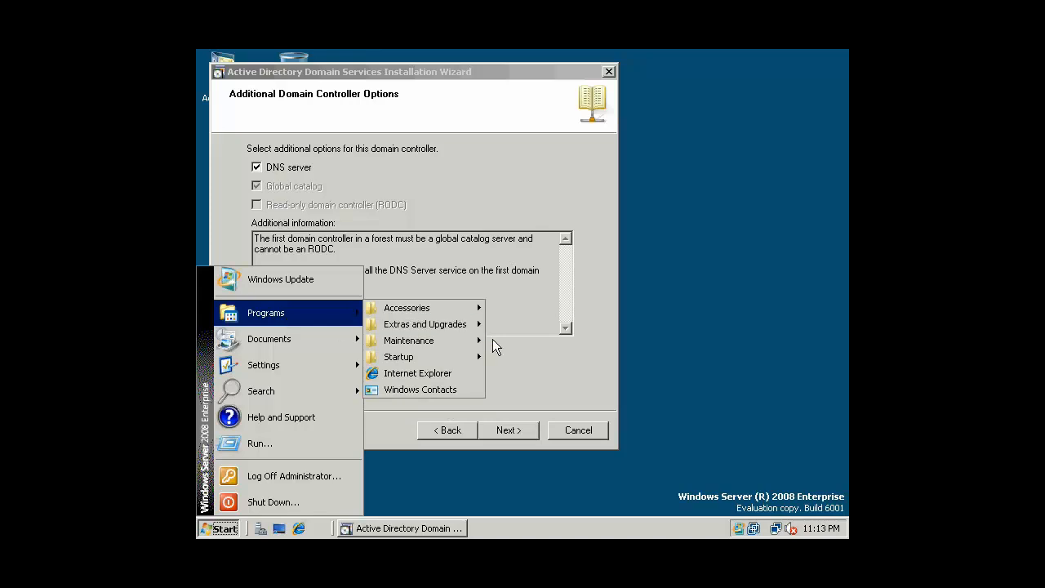
mouse_move(451, 330)
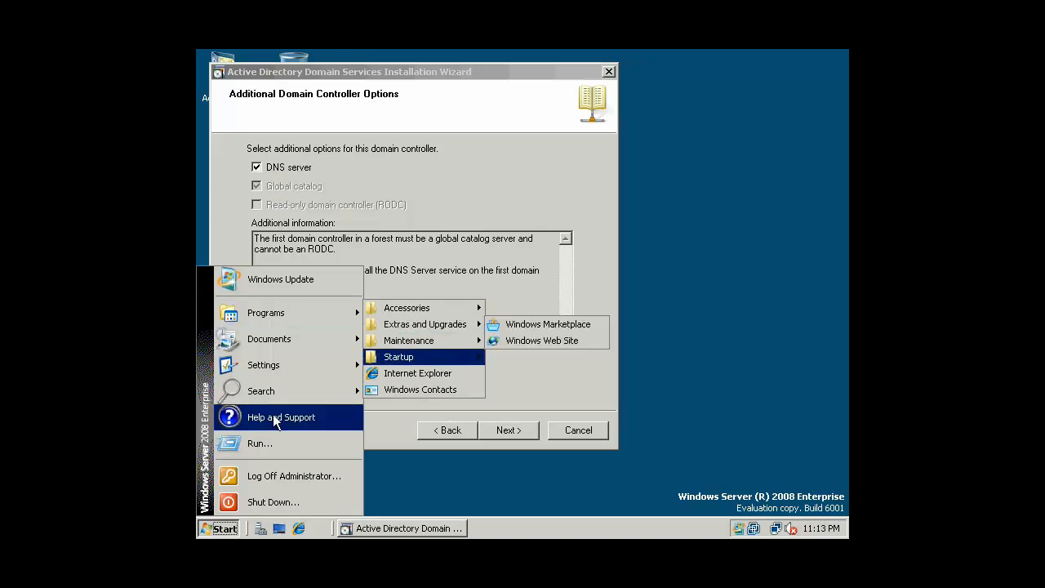
mouse_move(293, 365)
click(420, 364)
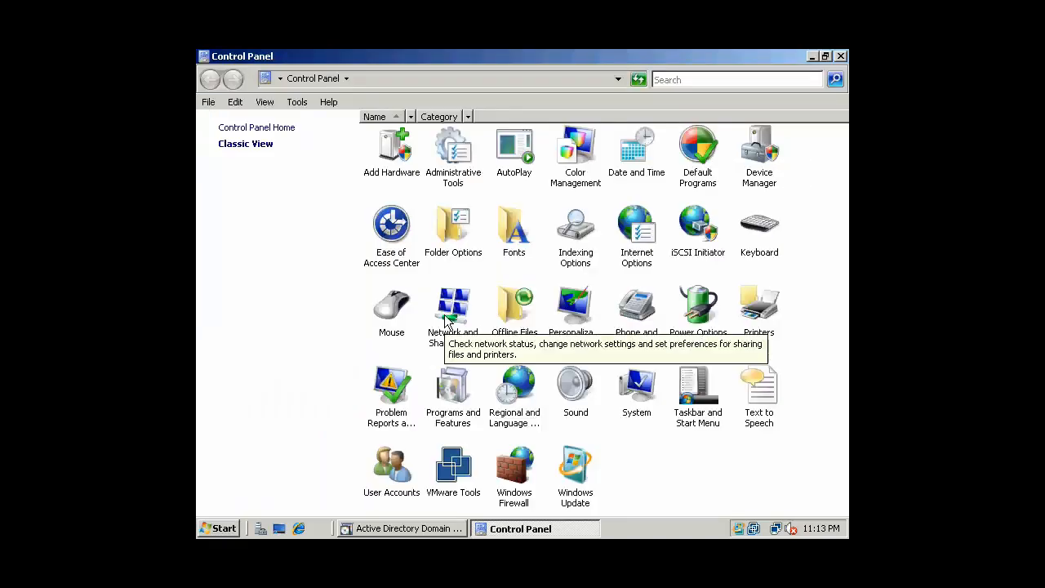
double_click(453, 148)
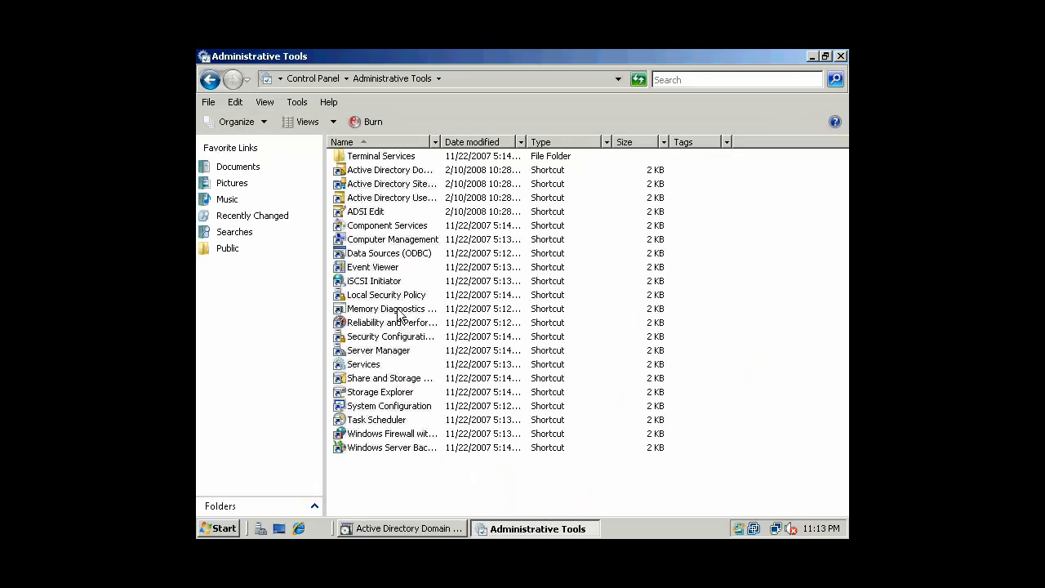
Step: Look through the listed administrative tools for a DNS console and close the folder
click(396, 256)
click(390, 324)
click(392, 378)
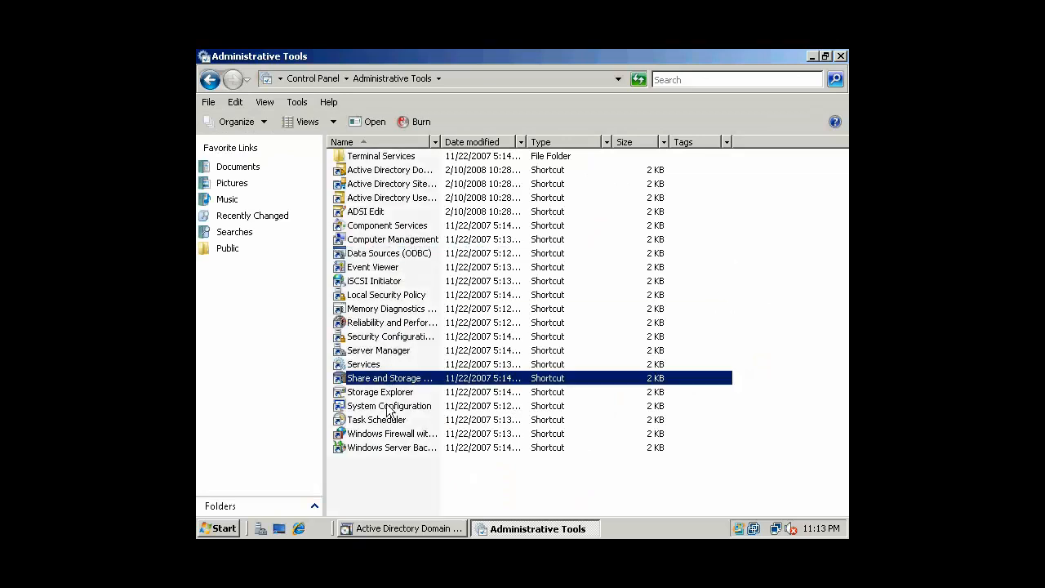
click(385, 419)
click(372, 294)
click(385, 254)
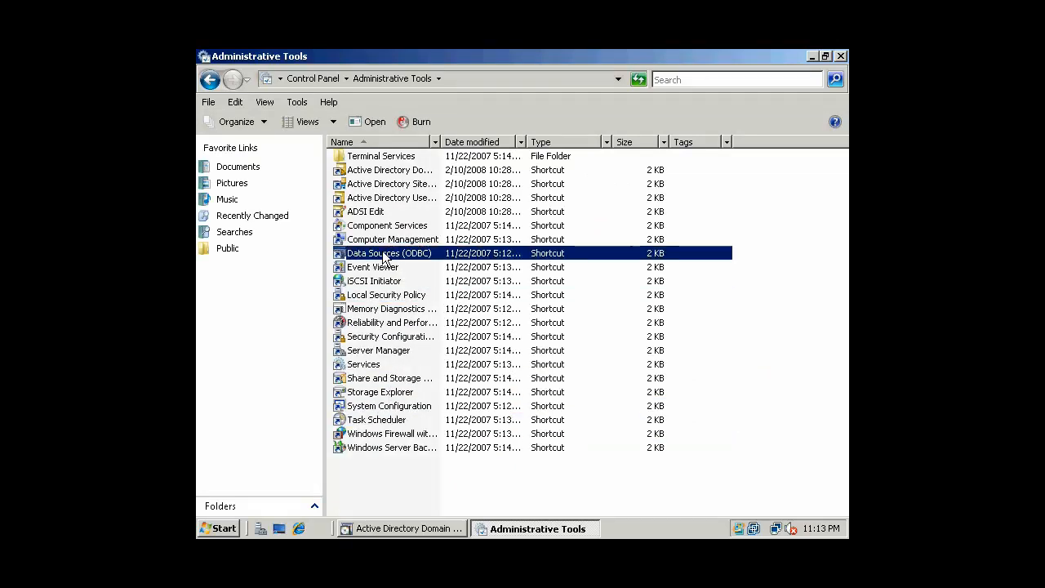
click(840, 57)
Step: Keep DNS server as the additional domain controller option and proceed without a DNS delegation
drag(417, 72, 527, 70)
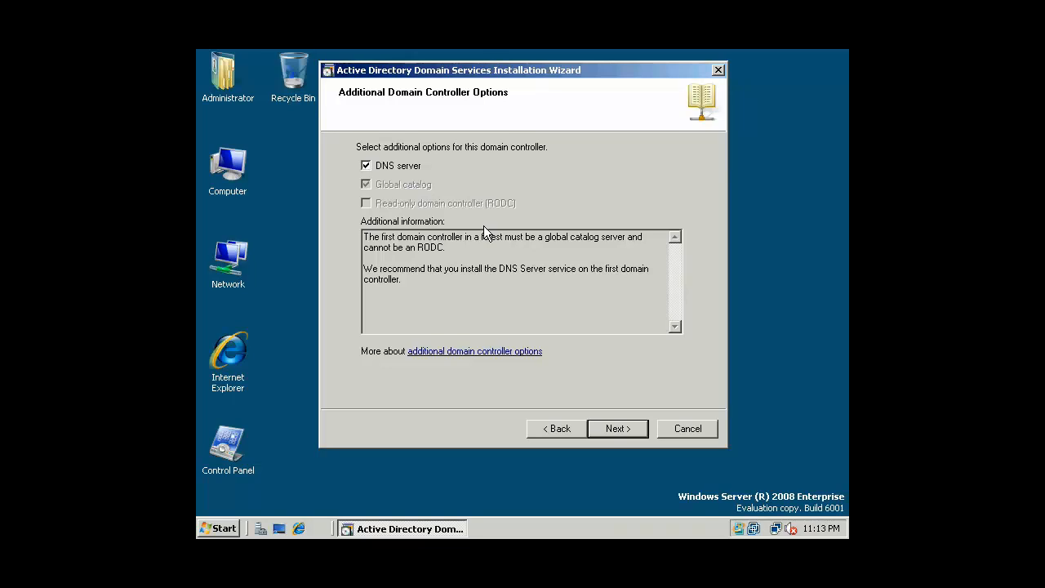
click(627, 430)
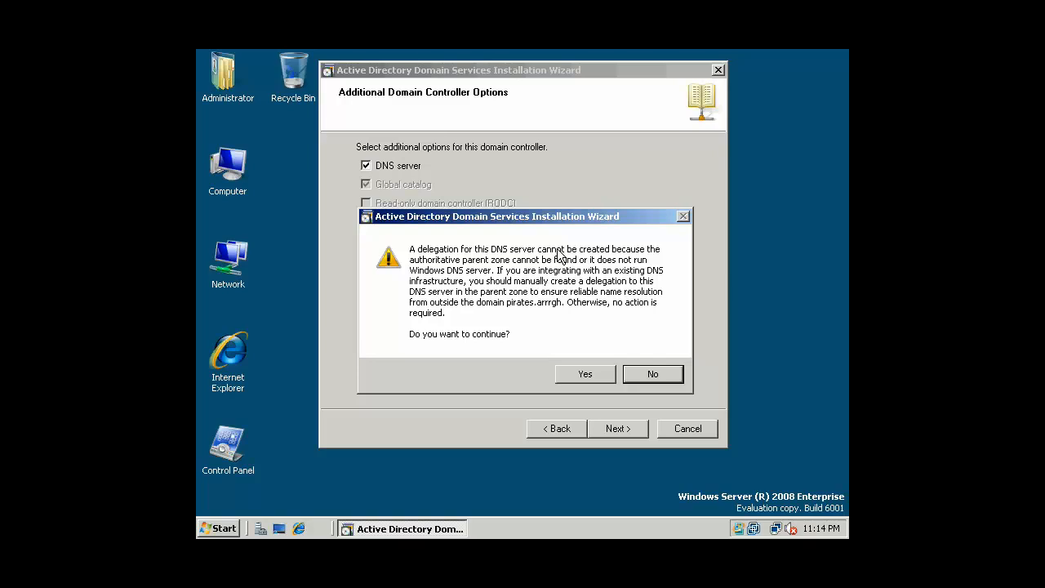
click(585, 374)
Step: Accept C:\Windows\NTDS for the database and log files and C:\Windows\SYSVOL for SYSVOL, and continue to the restore mode password page
click(482, 214)
click(475, 247)
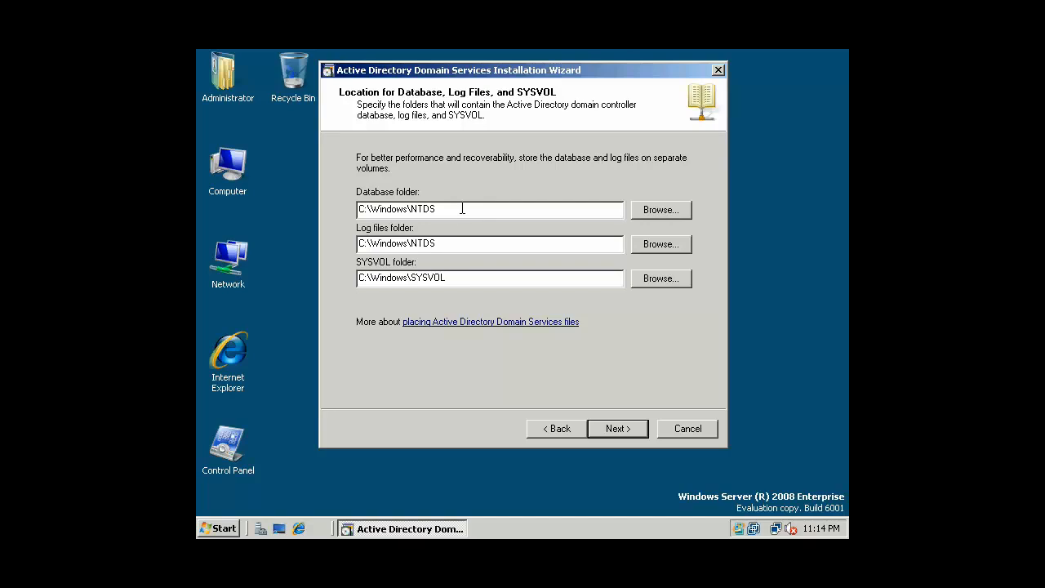
drag(455, 280, 358, 280)
click(473, 278)
click(618, 428)
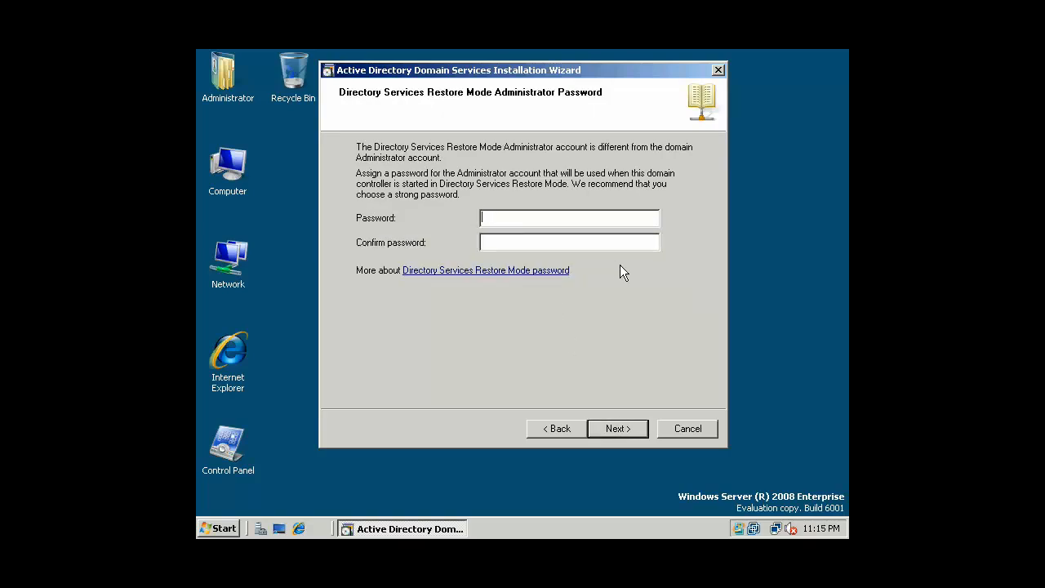
Step: Enter and confirm the Directory Services Restore Mode administrator password
text(••••••••)
key(Tab)
text(••••••••)
Step: Open Server Manager for this computer, examine its Features, Diagnostics and Configuration nodes, and close it
right_click(218, 174)
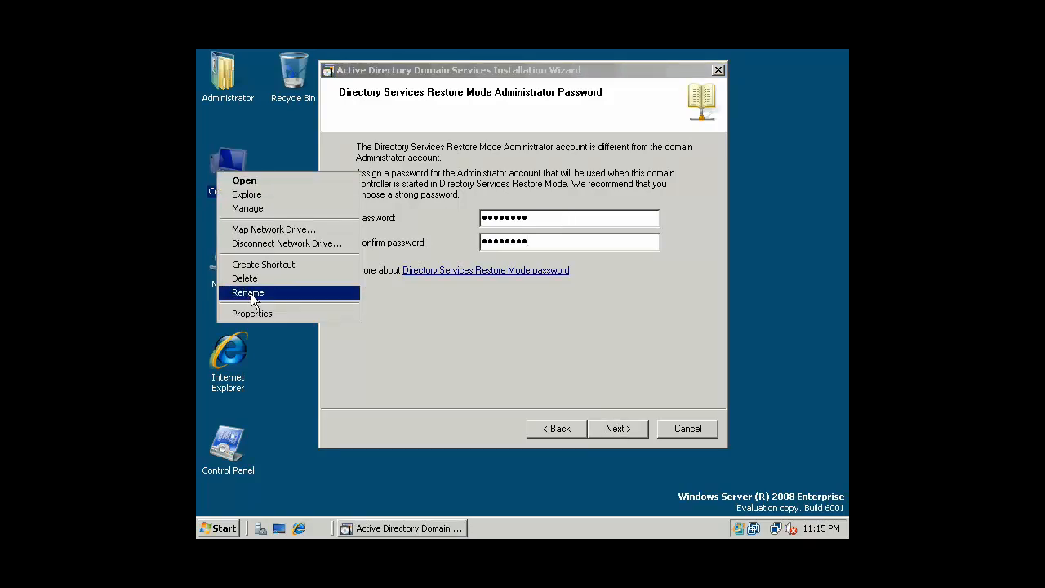
click(251, 208)
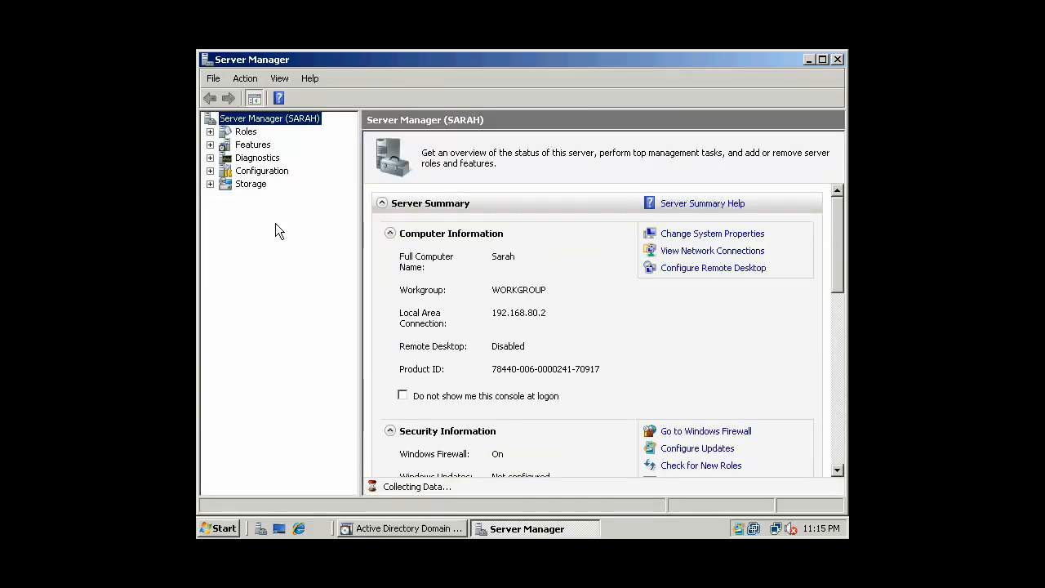
click(253, 144)
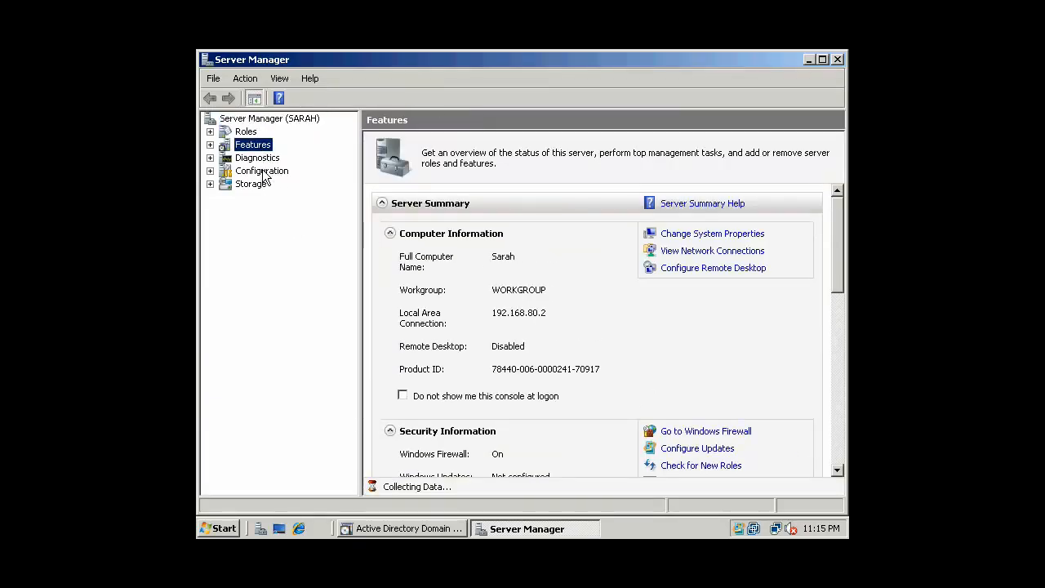
click(257, 158)
click(214, 170)
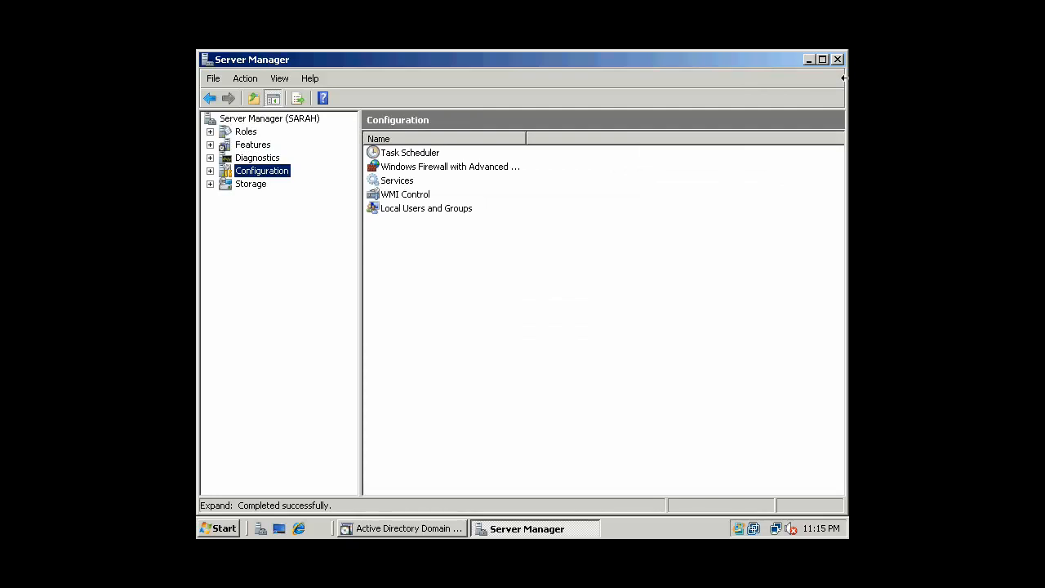
click(837, 60)
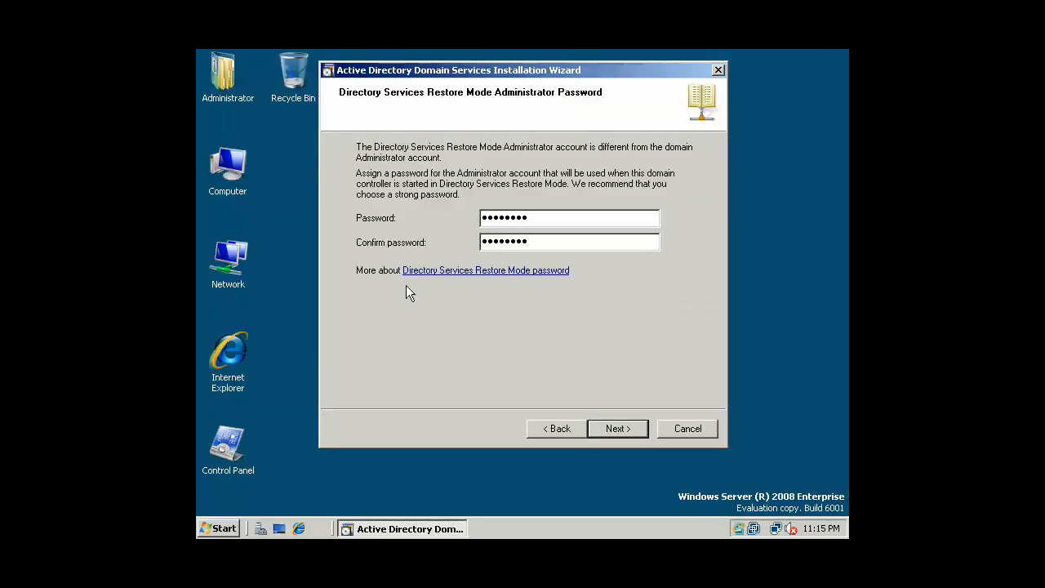
Step: Run mmc and add the Local Users and Groups snap-in for the local computer to the empty console
click(217, 528)
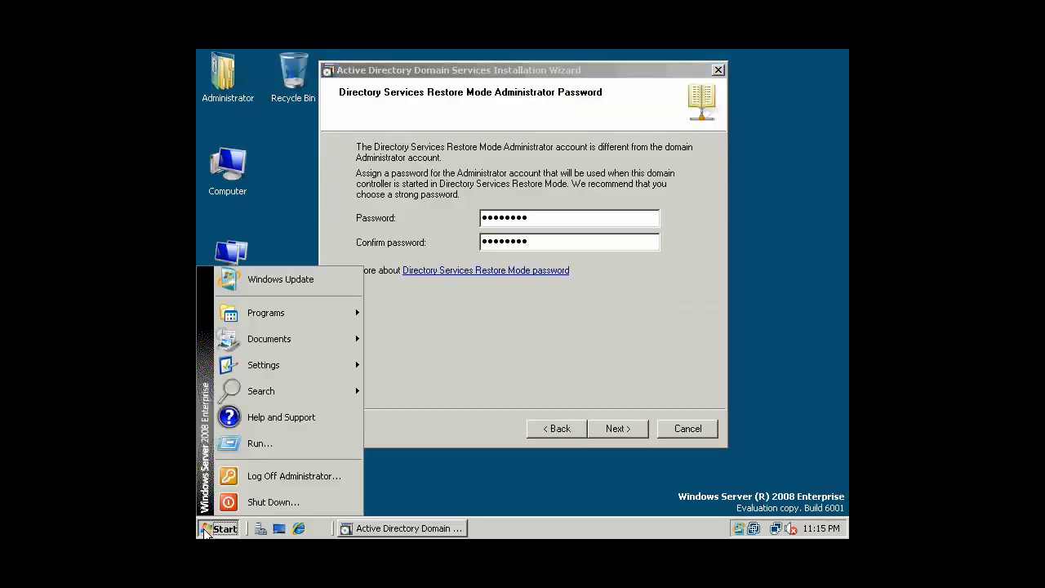
click(276, 449)
text(mmc)
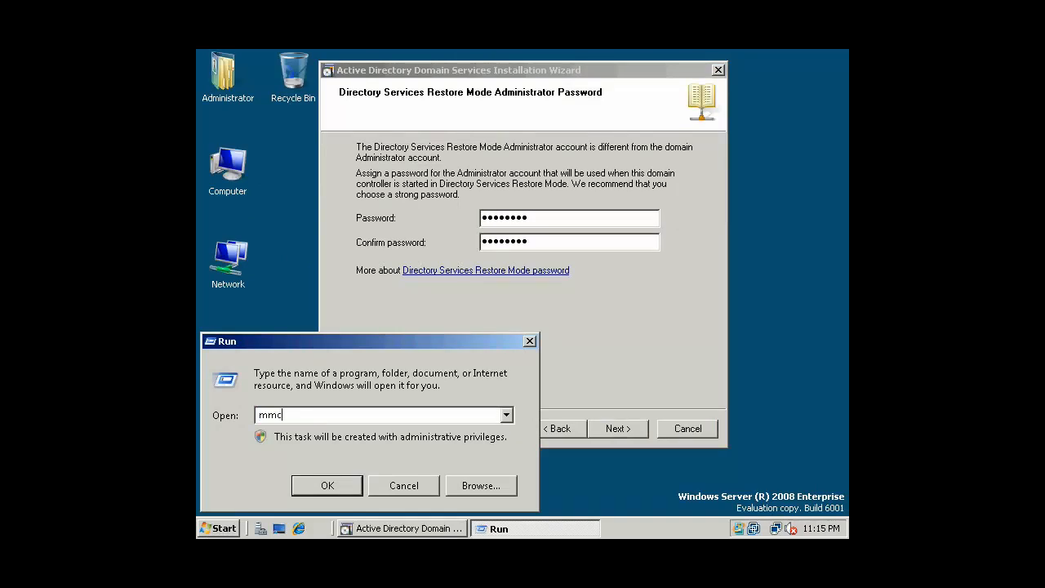
key(Return)
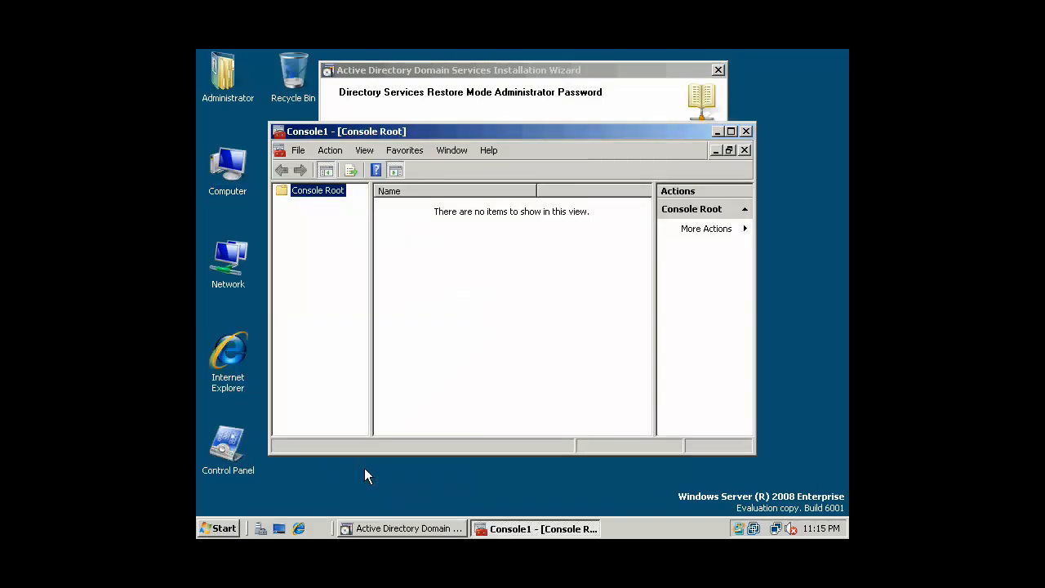
click(298, 150)
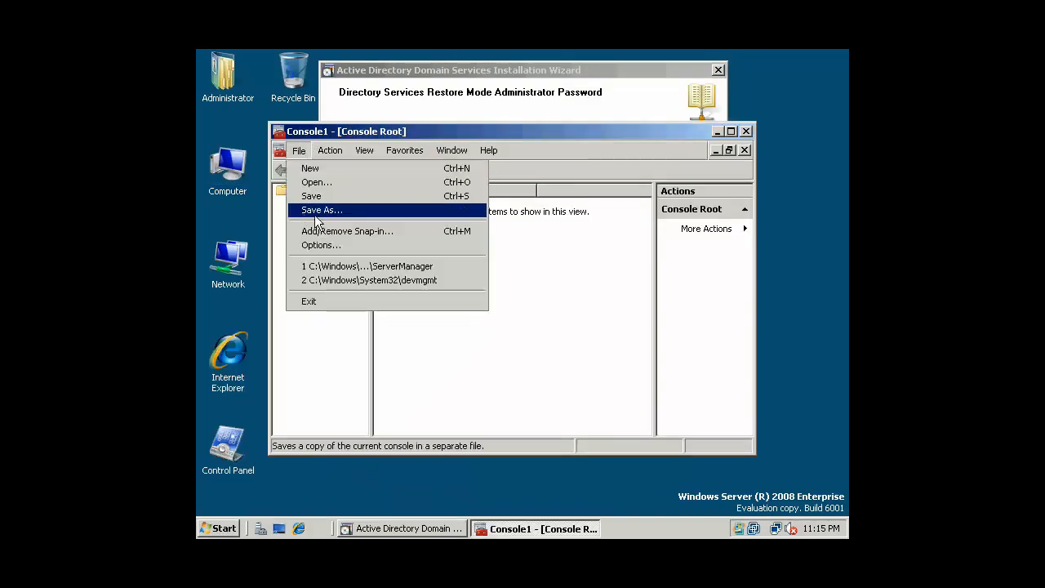
click(338, 231)
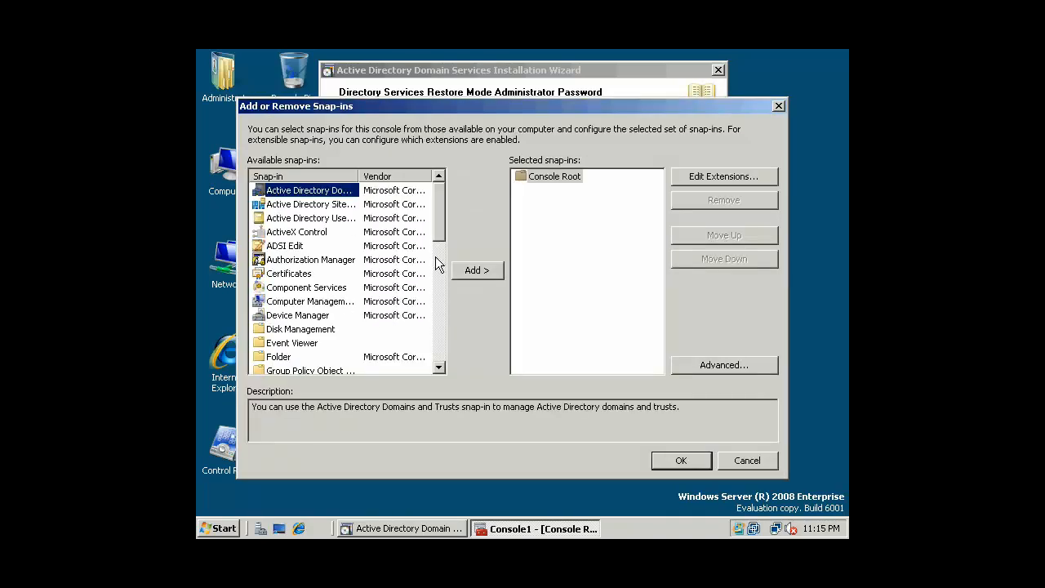
drag(438, 232, 438, 264)
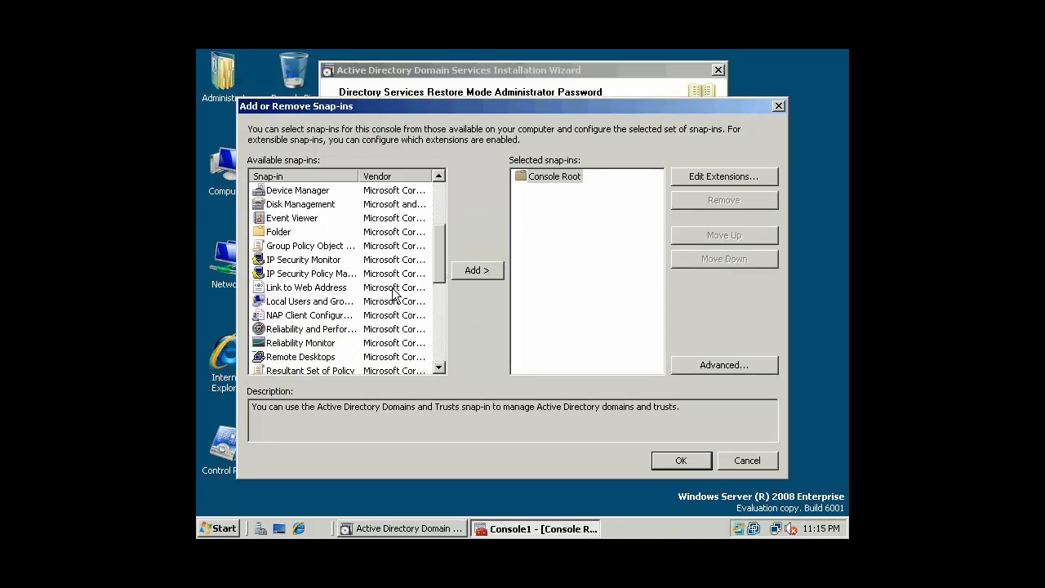
click(326, 301)
click(469, 272)
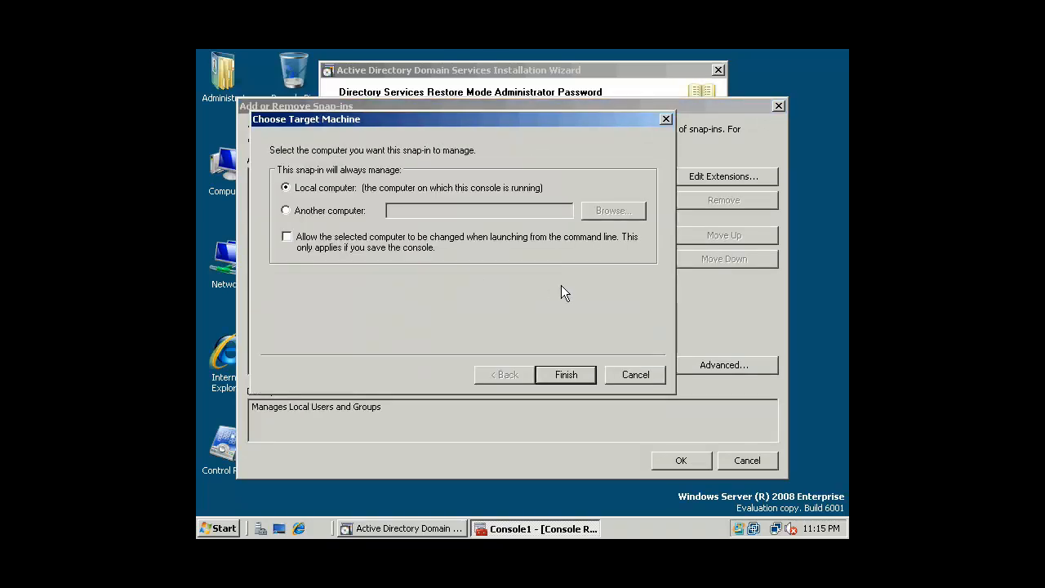
click(549, 373)
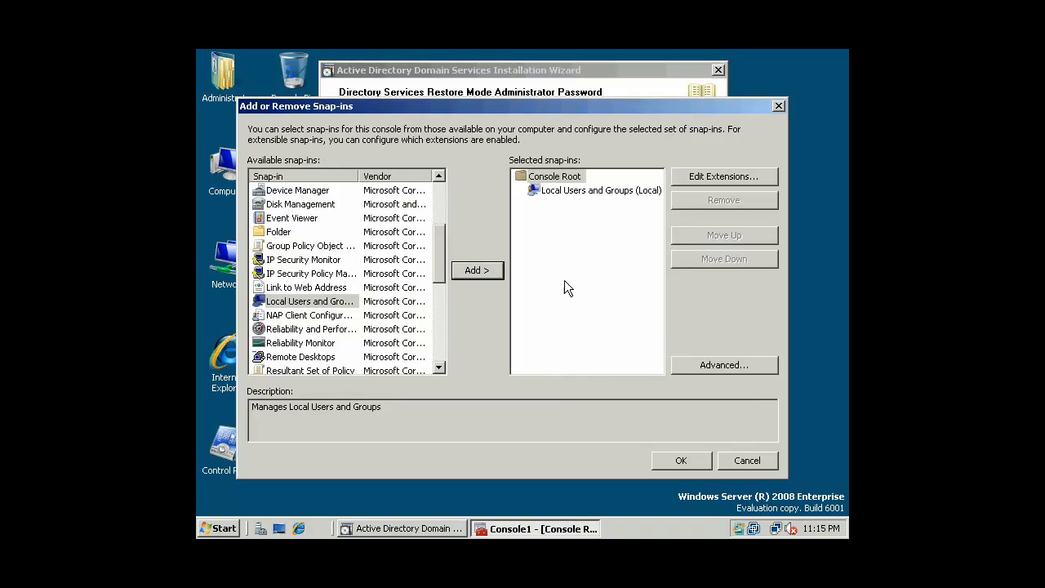
click(674, 462)
Step: Expand Local Users and Groups and view the accounts in the Users folder
click(337, 205)
click(282, 204)
click(337, 217)
click(334, 230)
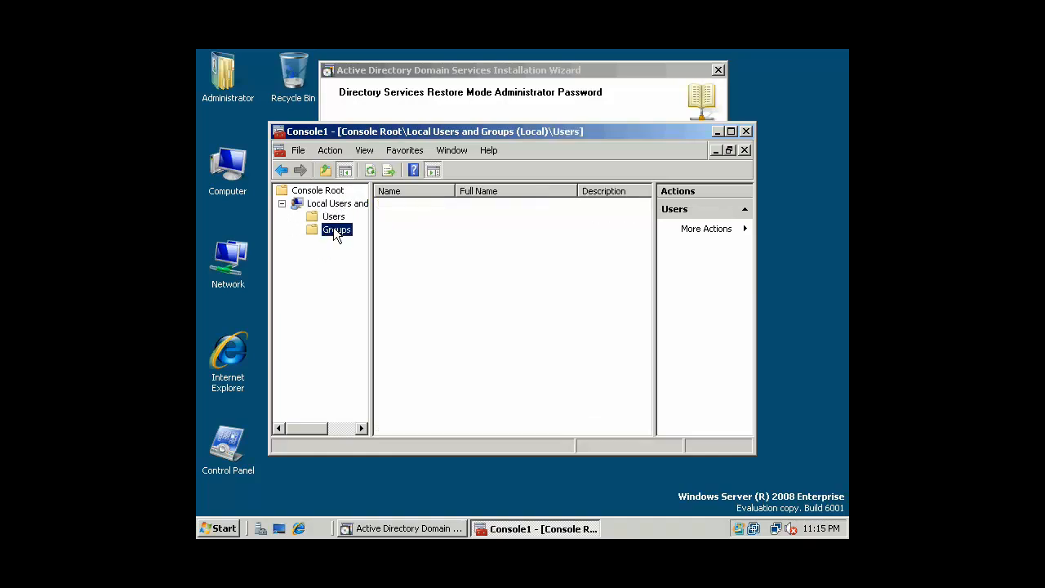
click(335, 216)
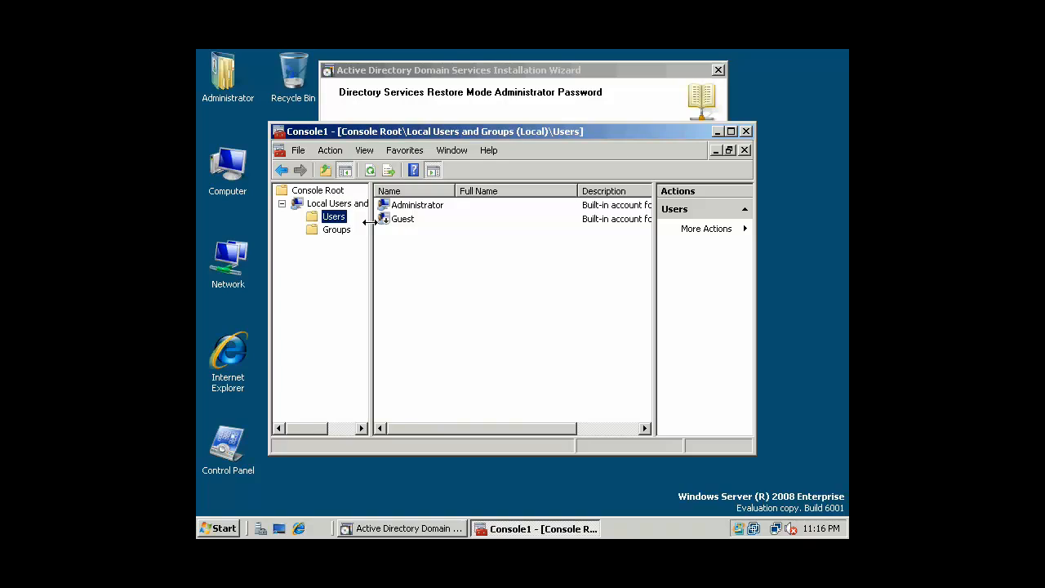
Step: Start a password reset for the local Administrator account, cancel it, and close the console without saving its settings
click(422, 209)
right_click(437, 205)
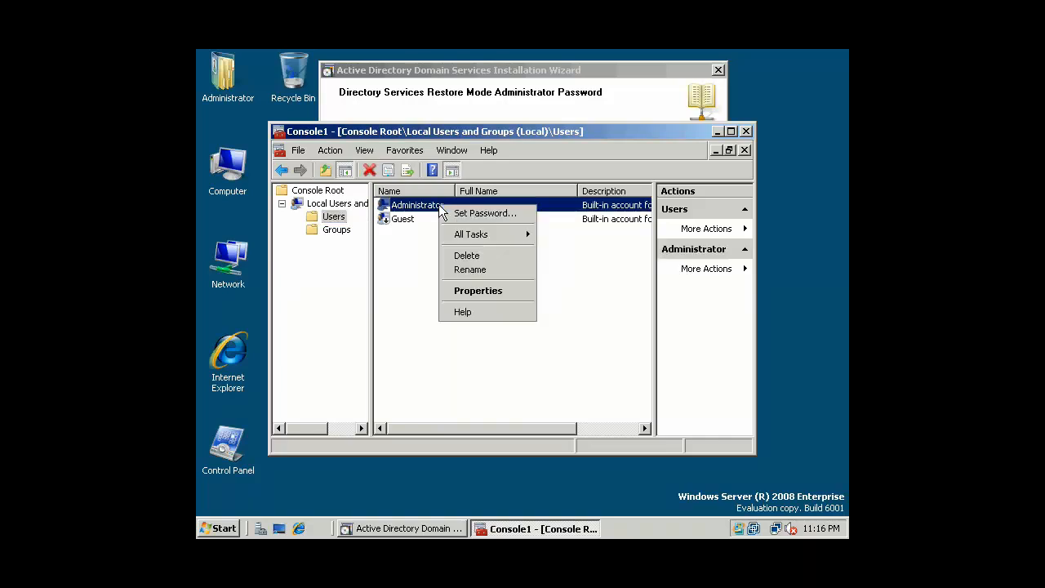
click(468, 214)
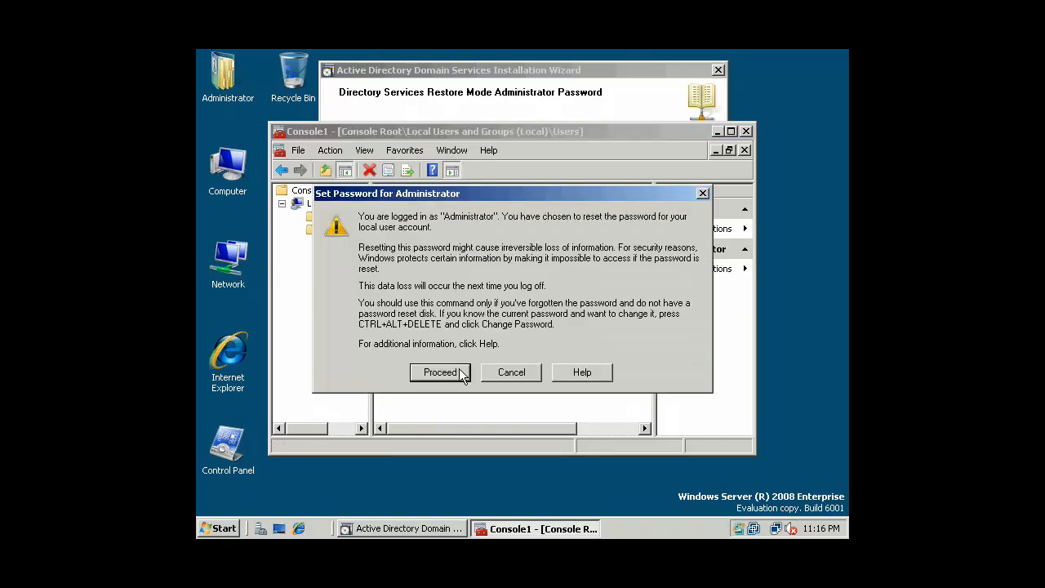
click(523, 380)
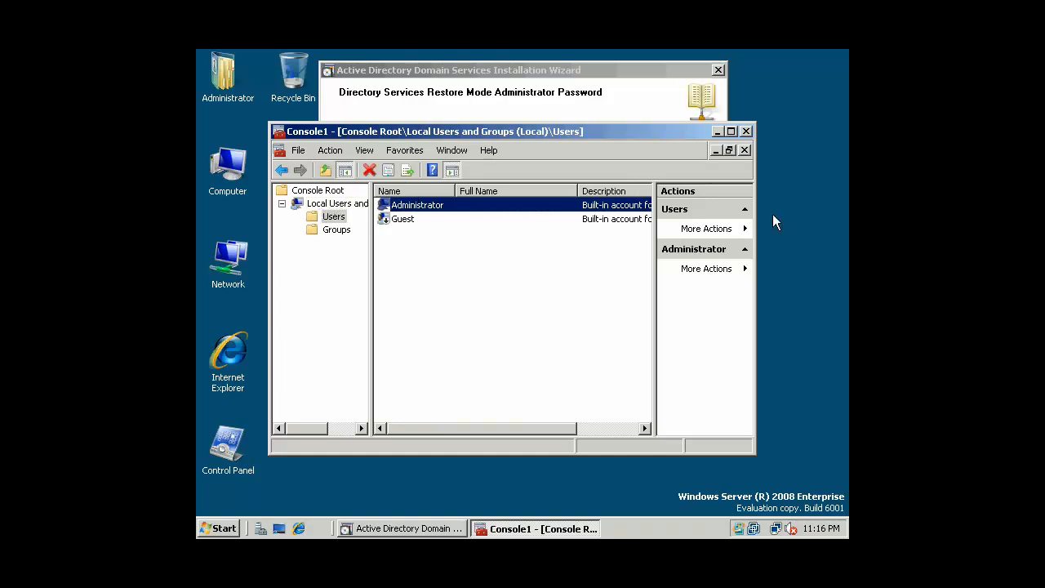
click(746, 131)
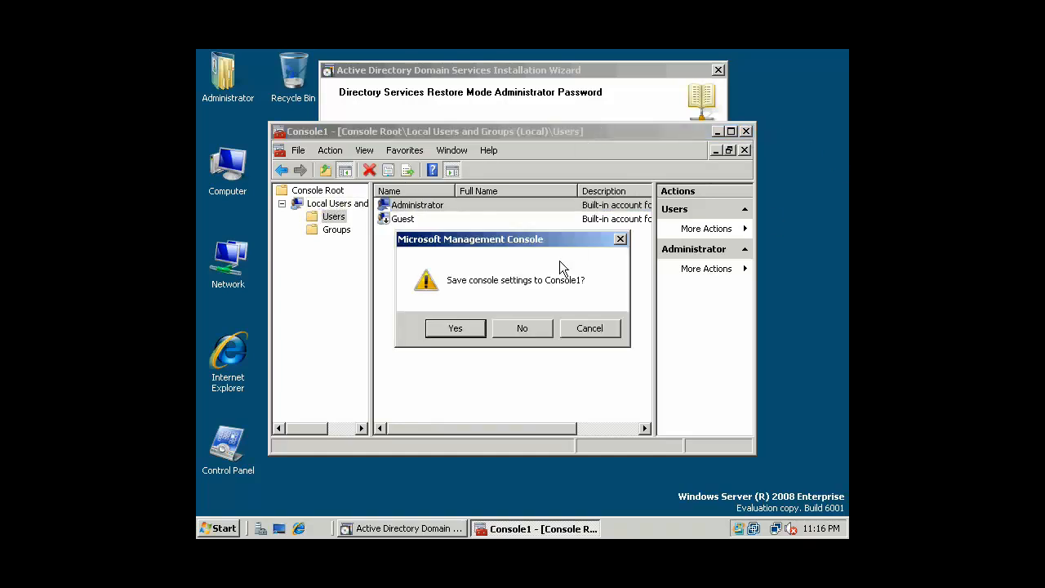
click(530, 325)
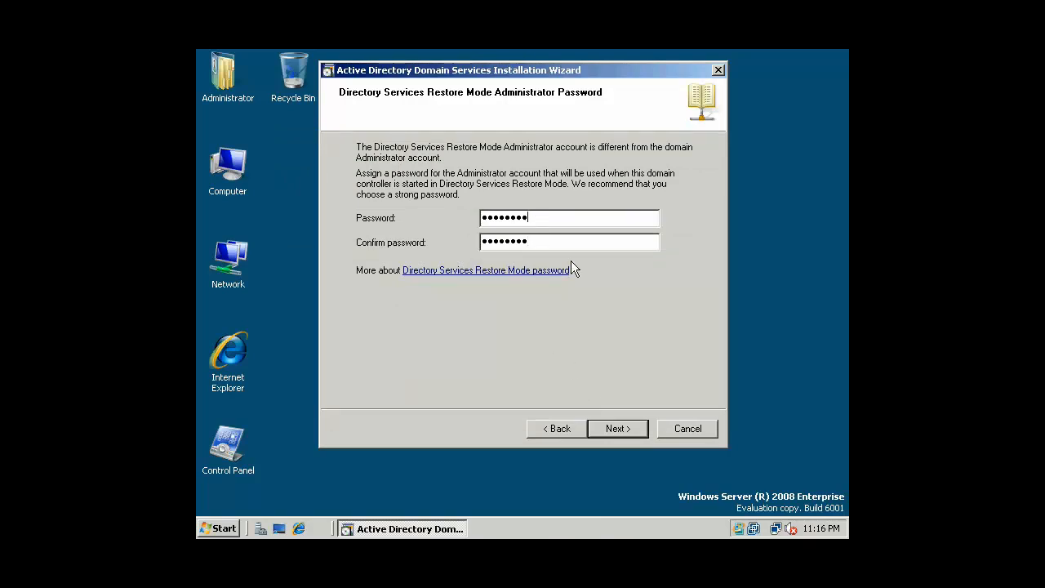
Step: Keep the entered restore mode password, install Active Directory Domain Services with the summarized selections, and restart the computer
drag(529, 217, 472, 218)
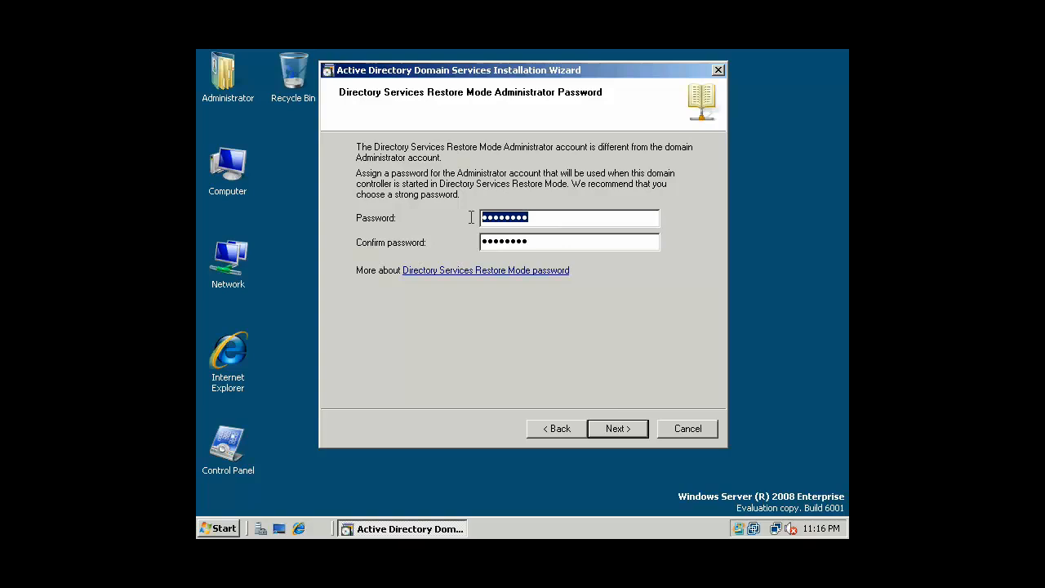
click(623, 430)
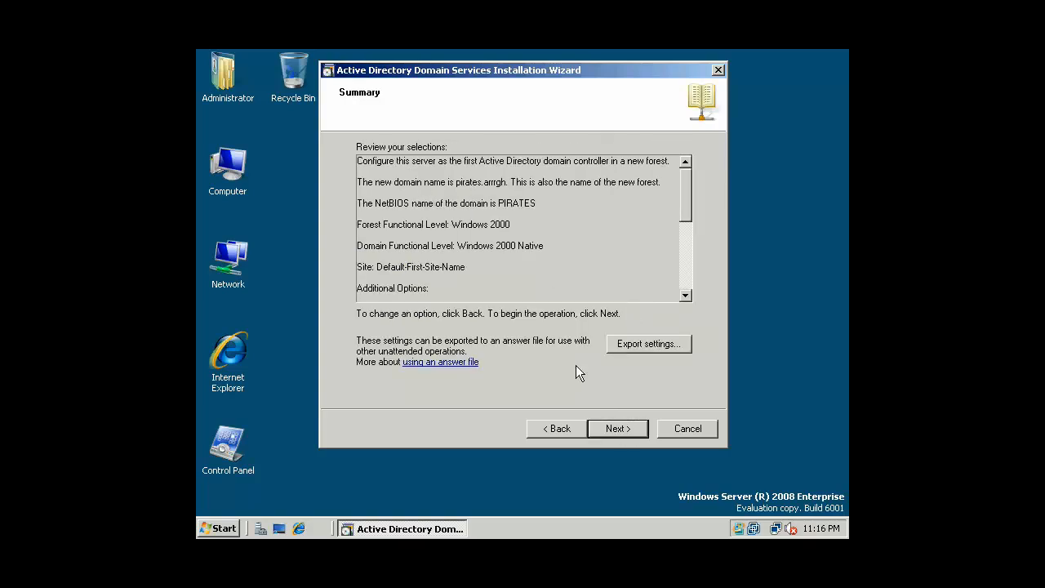
click(629, 435)
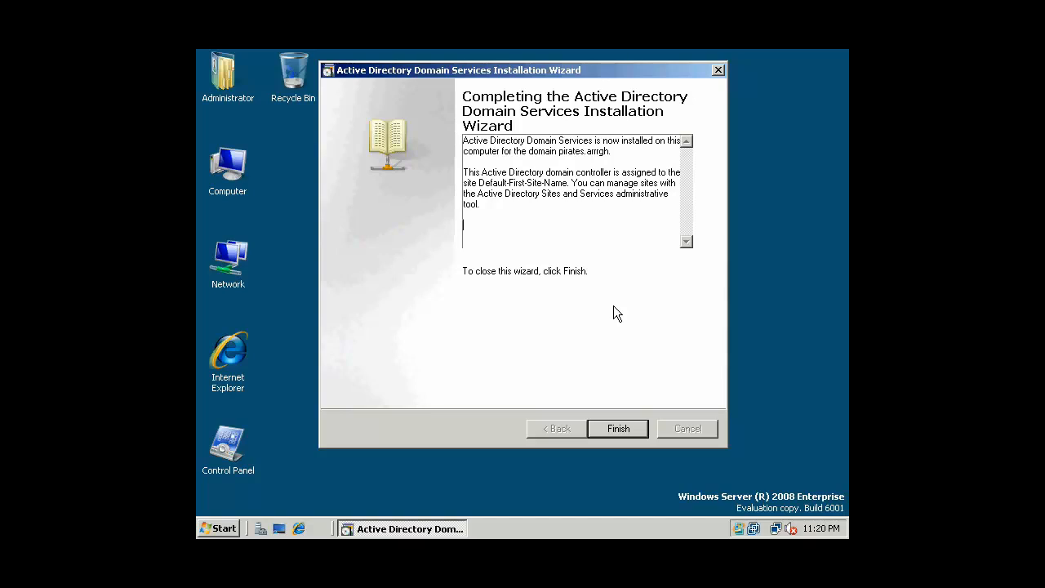
click(618, 427)
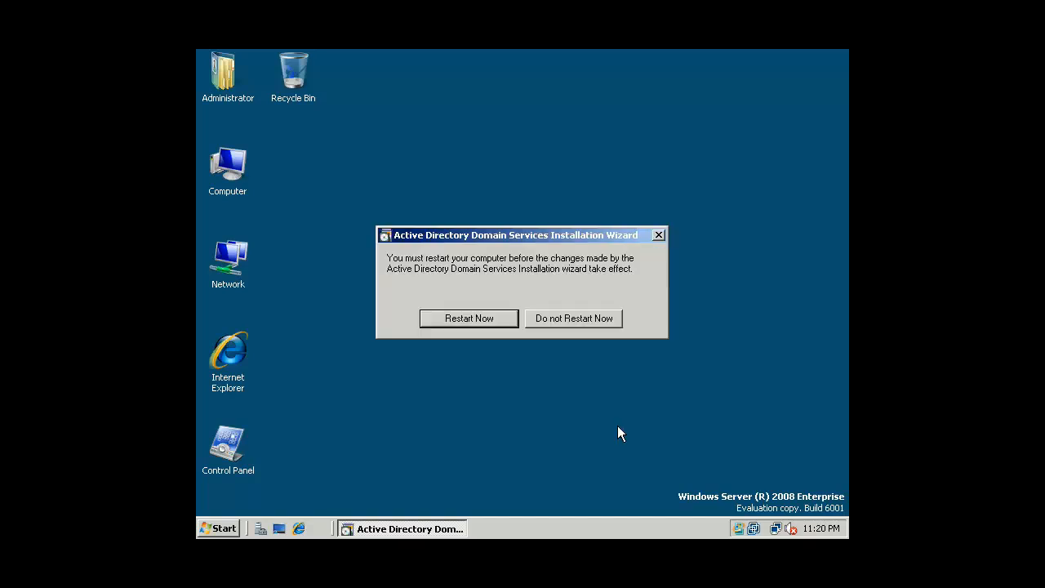
click(483, 318)
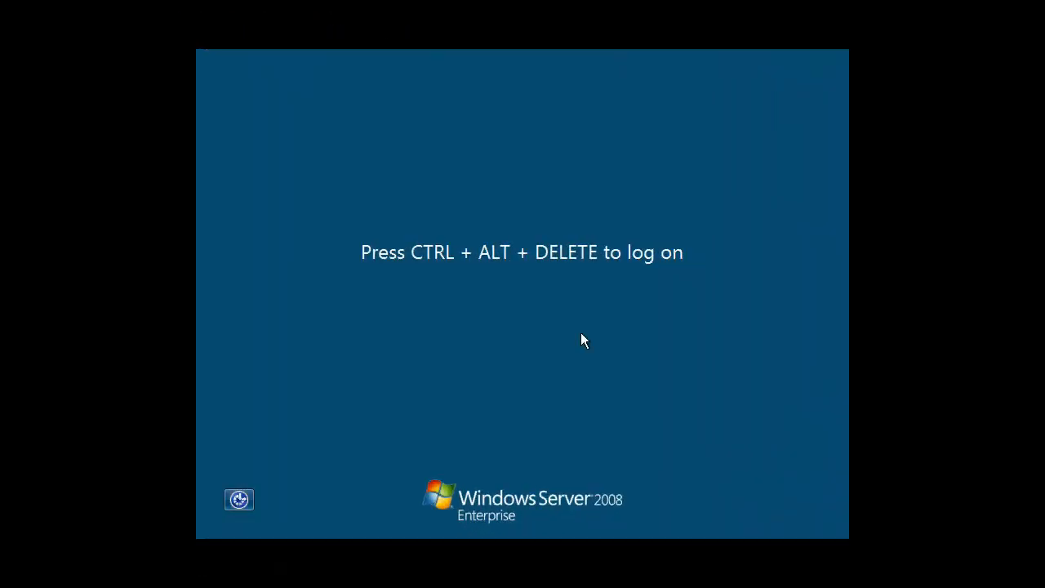
Step: Log on to the restarted server as PIRATES\Administrator with the account password, clearing and re-entering it once
key(ctrl+alt+Delete)
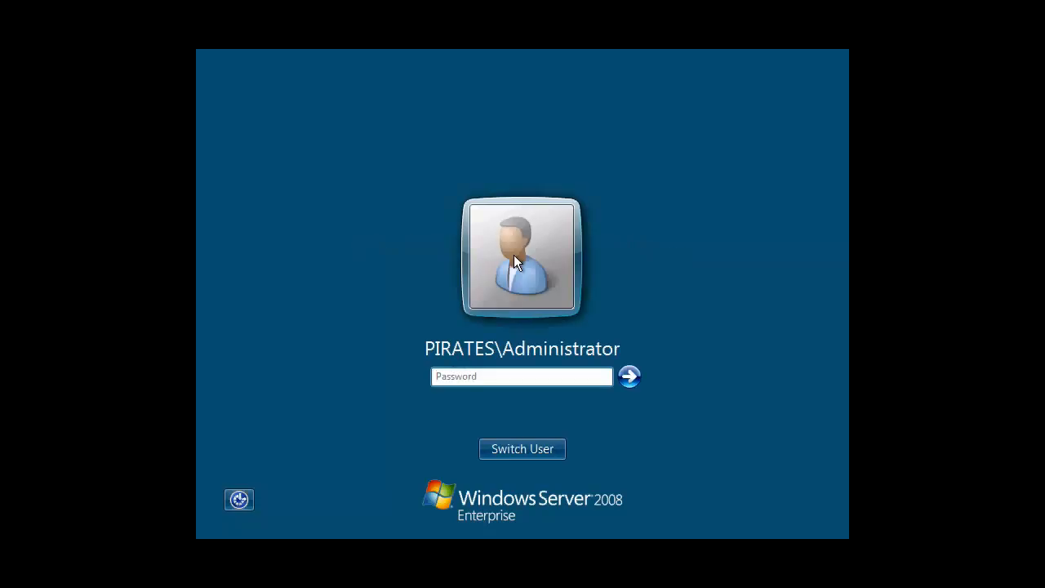
text(********)
key(BackSpace)
key(BackSpace)
key(BackSpace)
key(BackSpace)
key(BackSpace)
key(BackSpace)
key(BackSpace)
key(BackSpace)
text(********)
click(629, 377)
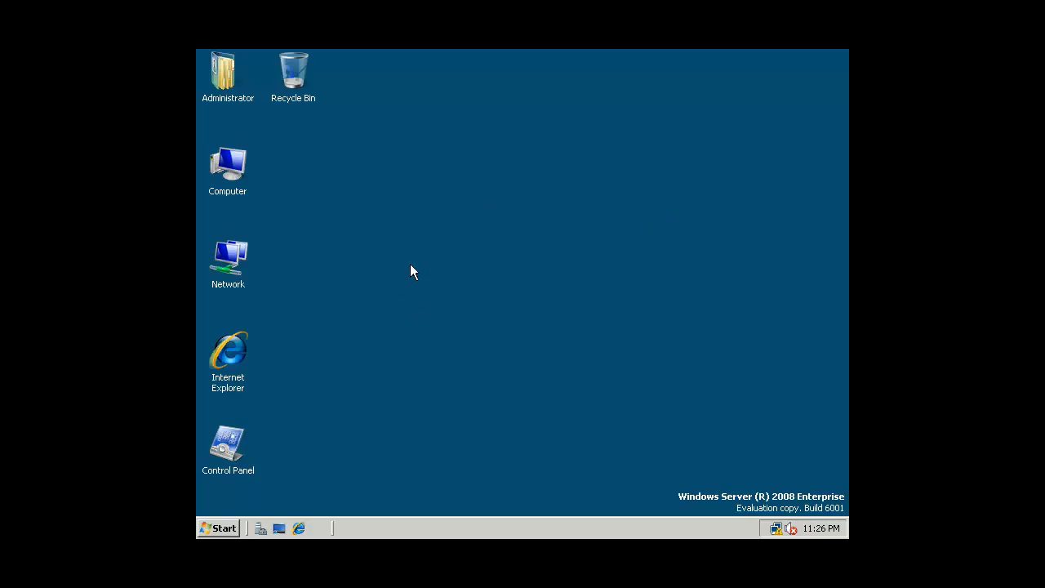
Step: In Server Manager, examine the Configuration node and its Services list, and return to the server overview
click(218, 528)
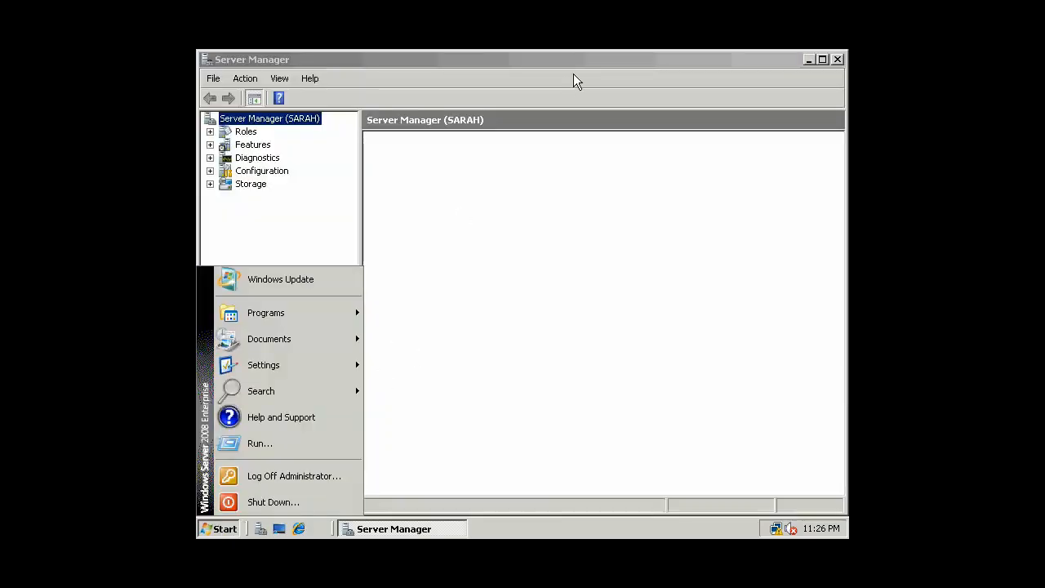
click(615, 64)
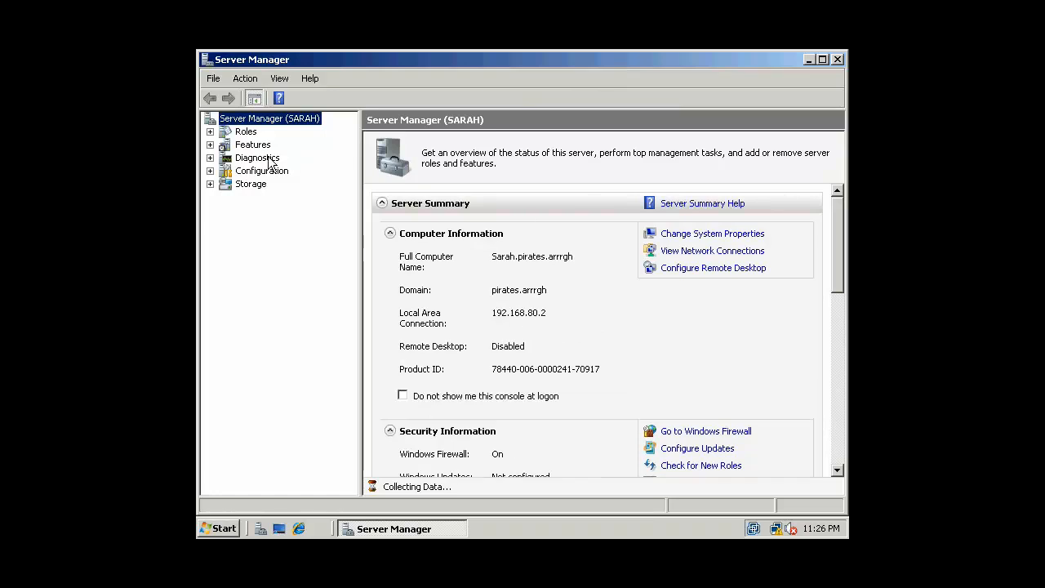
click(210, 172)
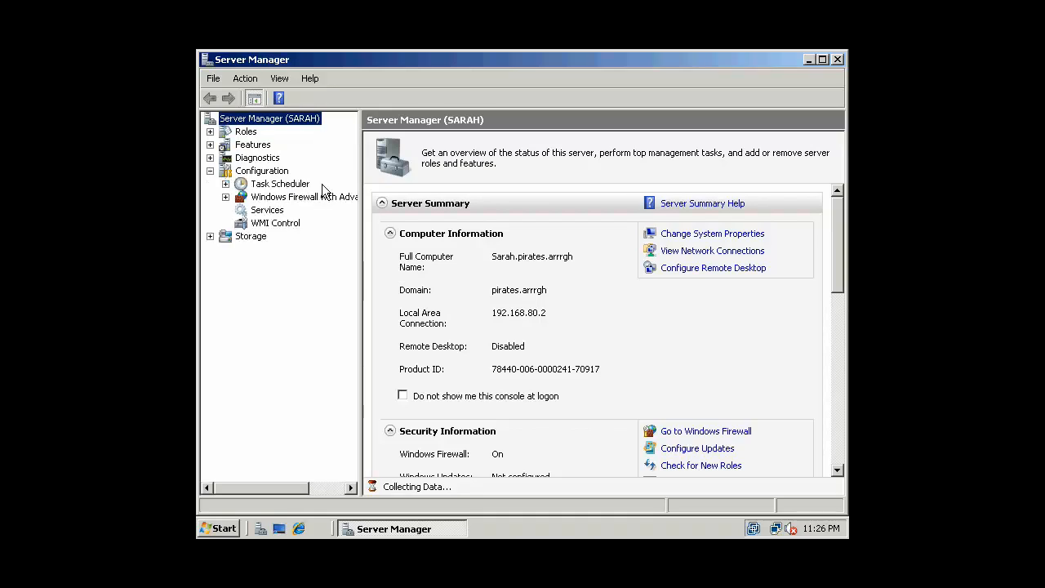
click(267, 209)
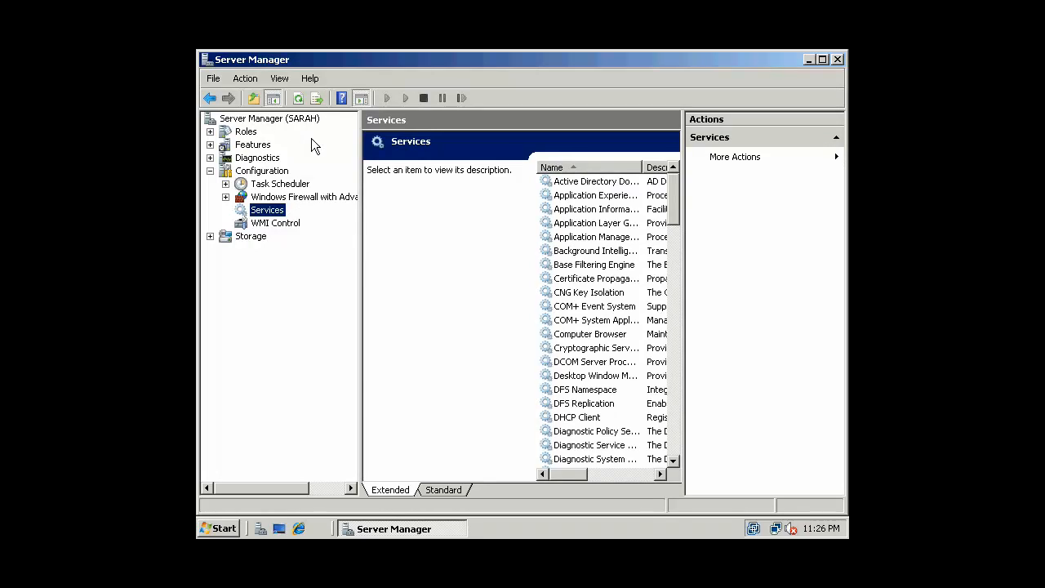
click(210, 99)
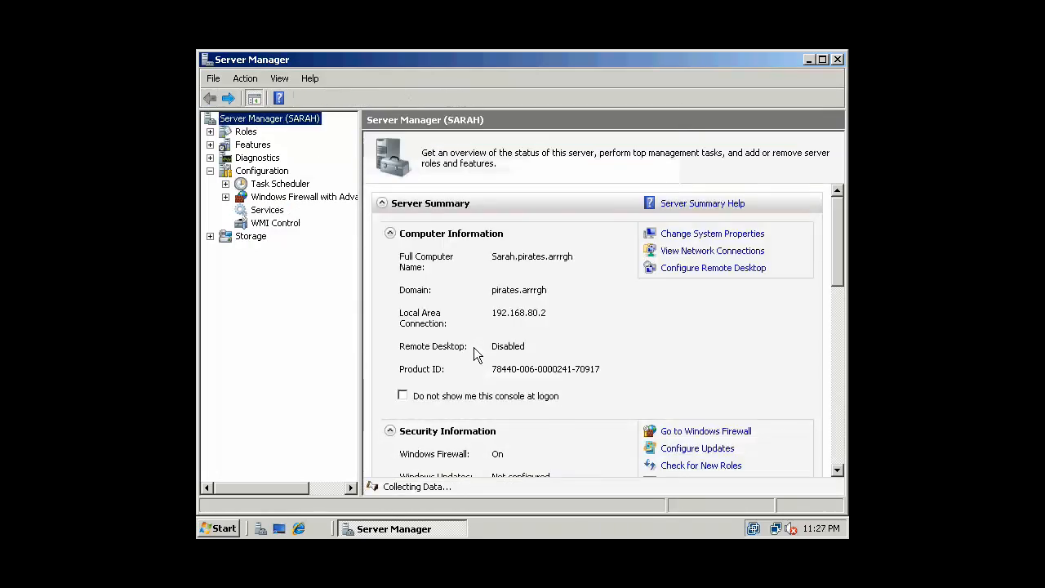
Step: Set Server Manager not to be shown at logon and close it
click(417, 395)
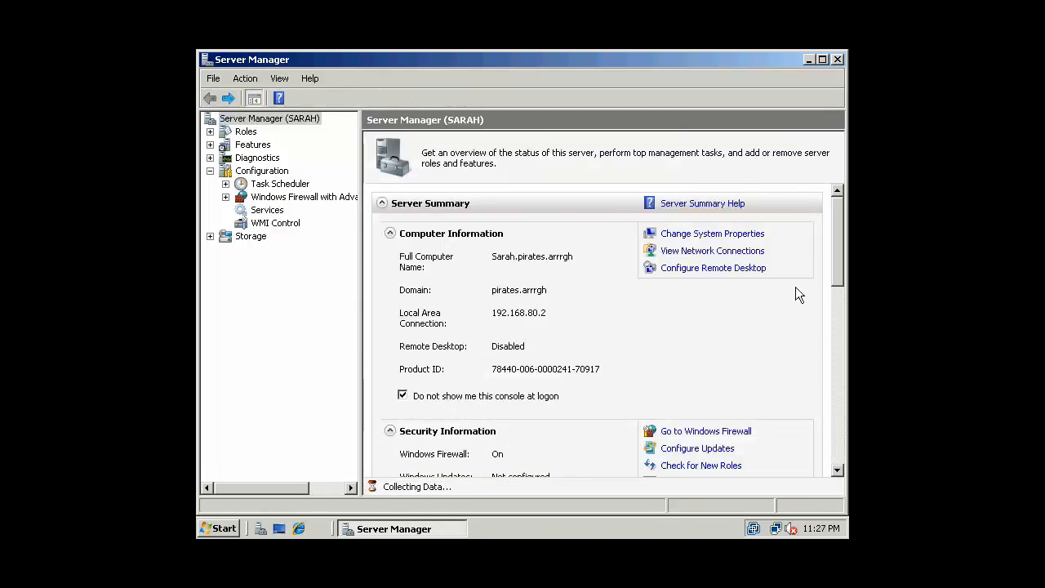
click(837, 58)
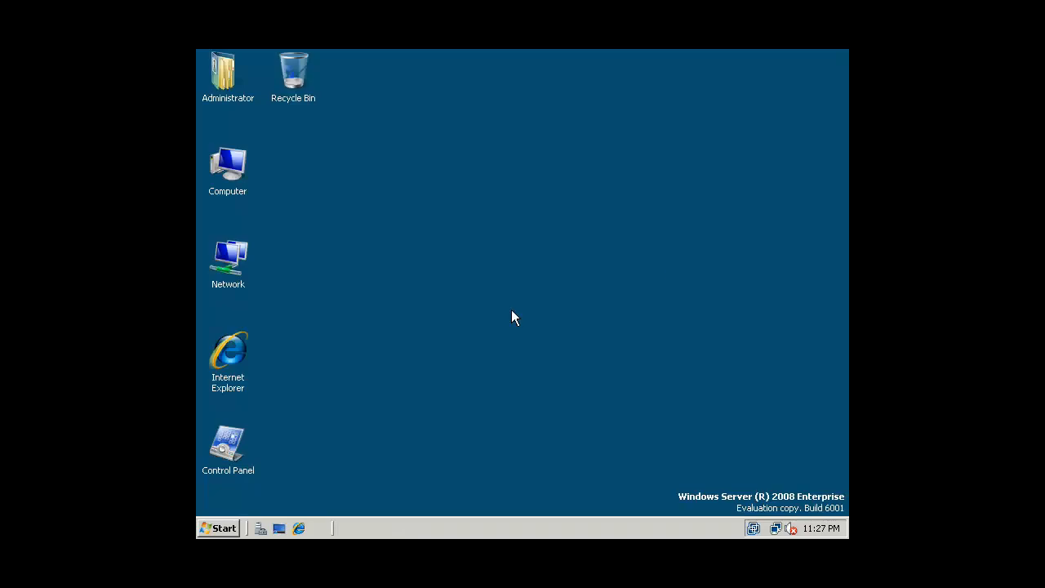
click(218, 528)
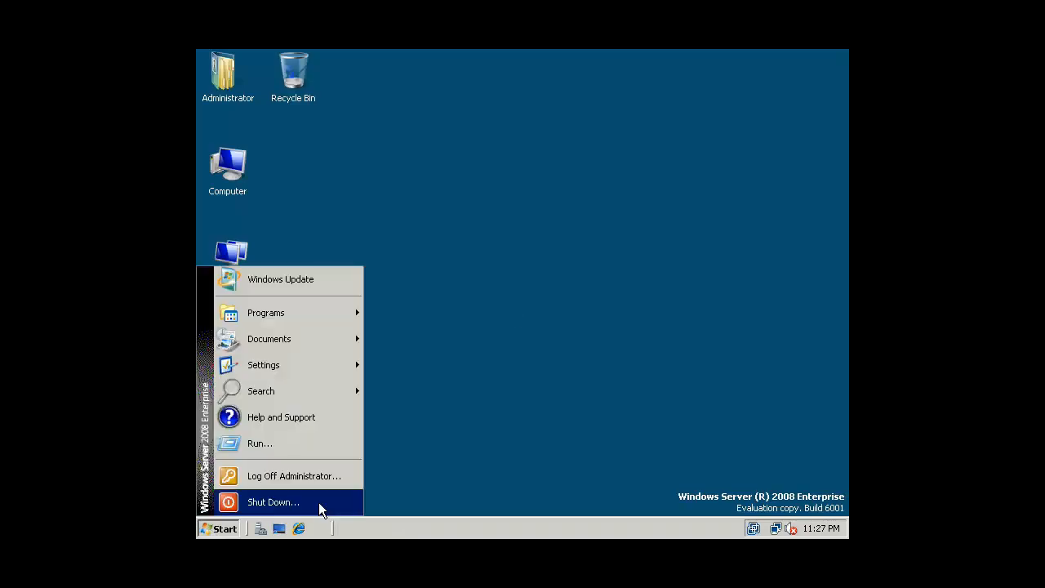
click(443, 394)
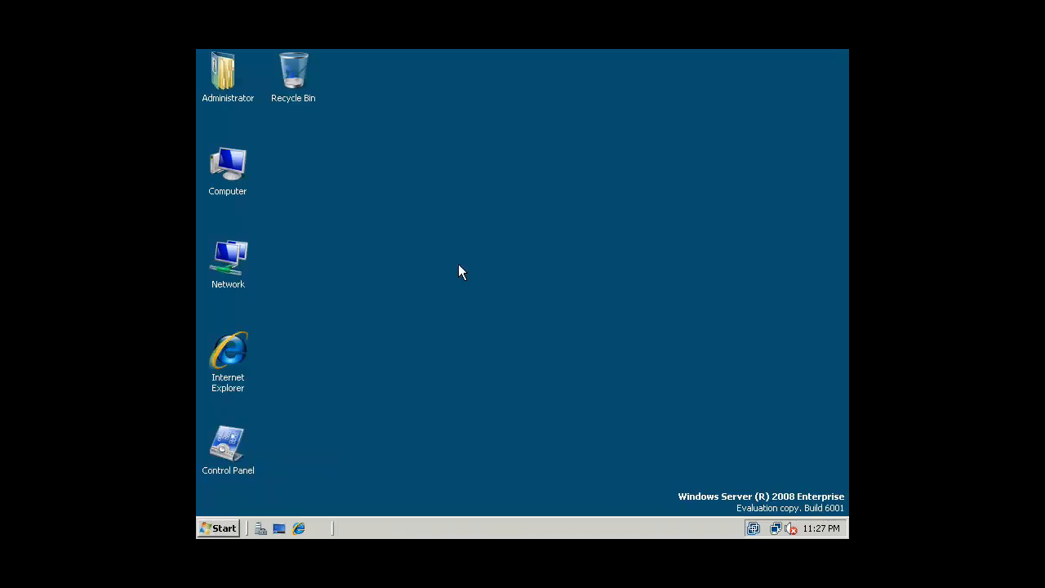
Step: Open the computer's System Properties and check its full computer name and domain
right_click(226, 190)
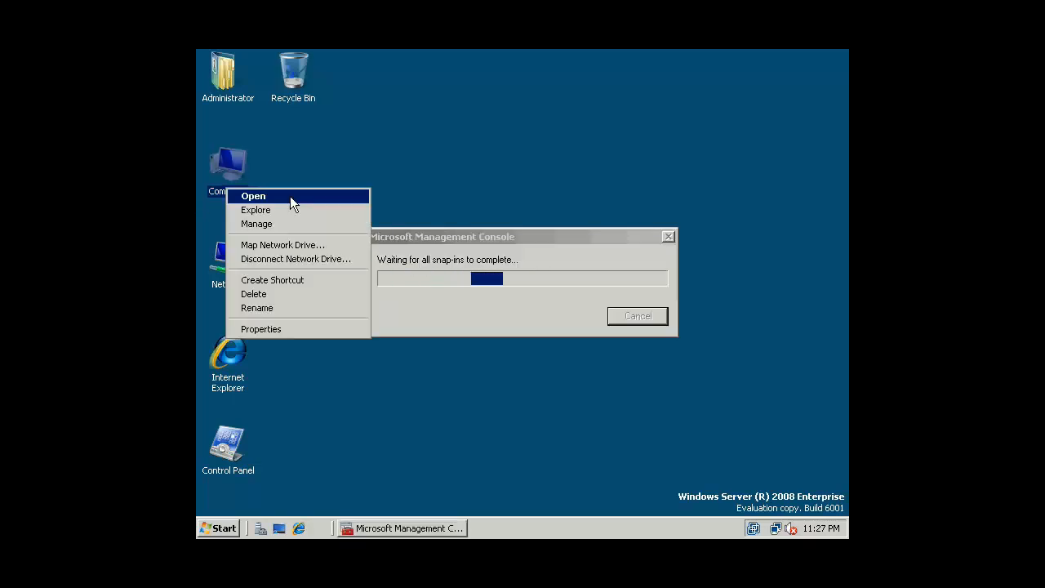
click(283, 328)
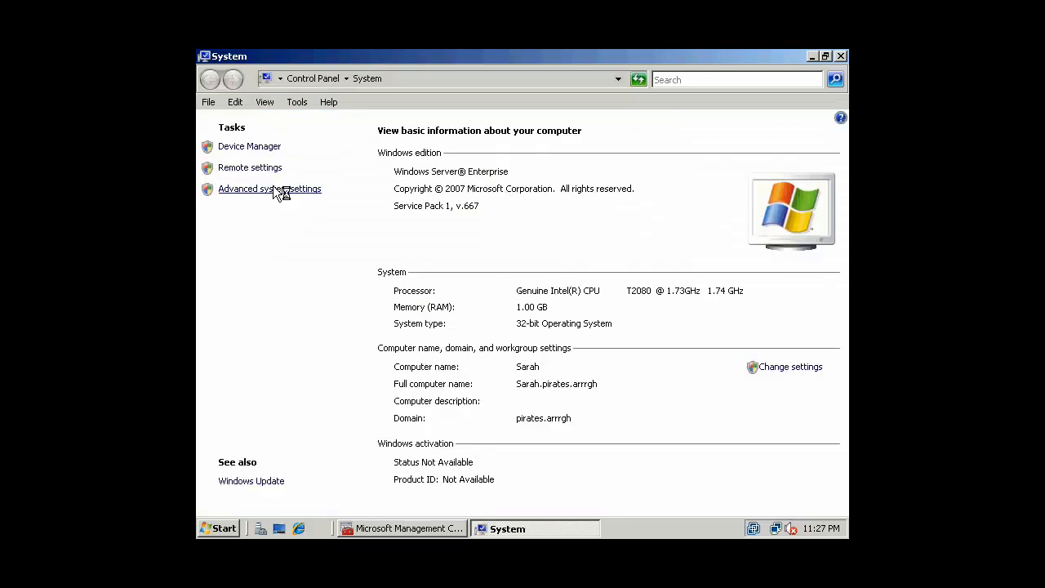
click(335, 169)
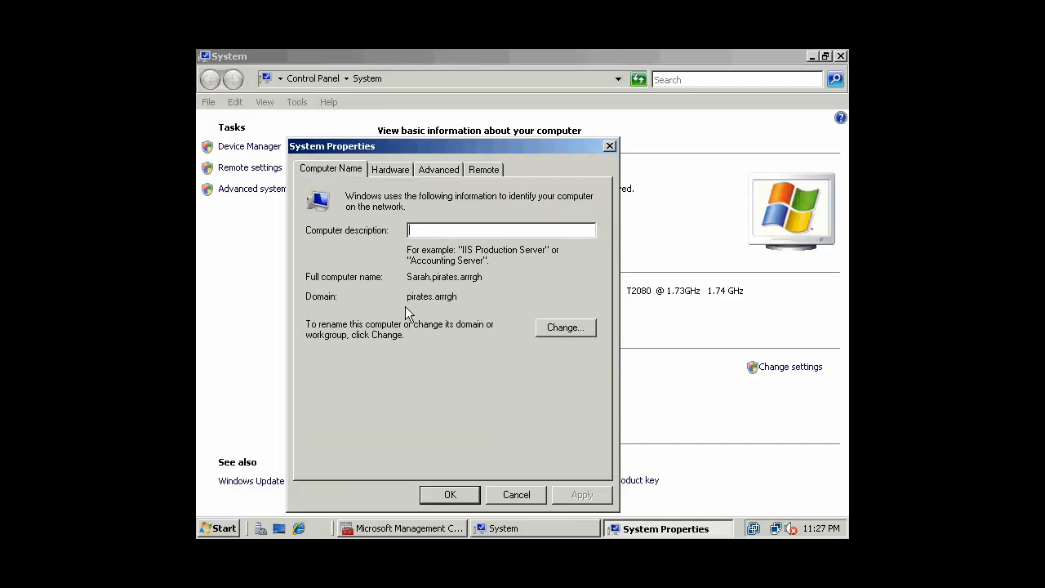
drag(407, 299, 476, 297)
click(431, 282)
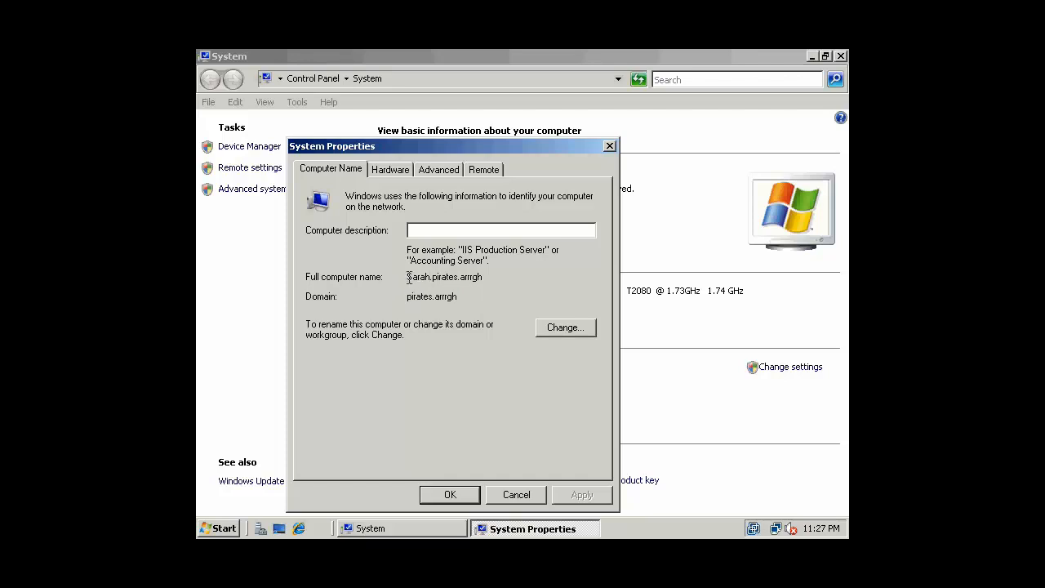
Step: Examine the computer's name and domain change settings, cancel without changing them, and close the System windows
drag(407, 278, 429, 278)
click(482, 278)
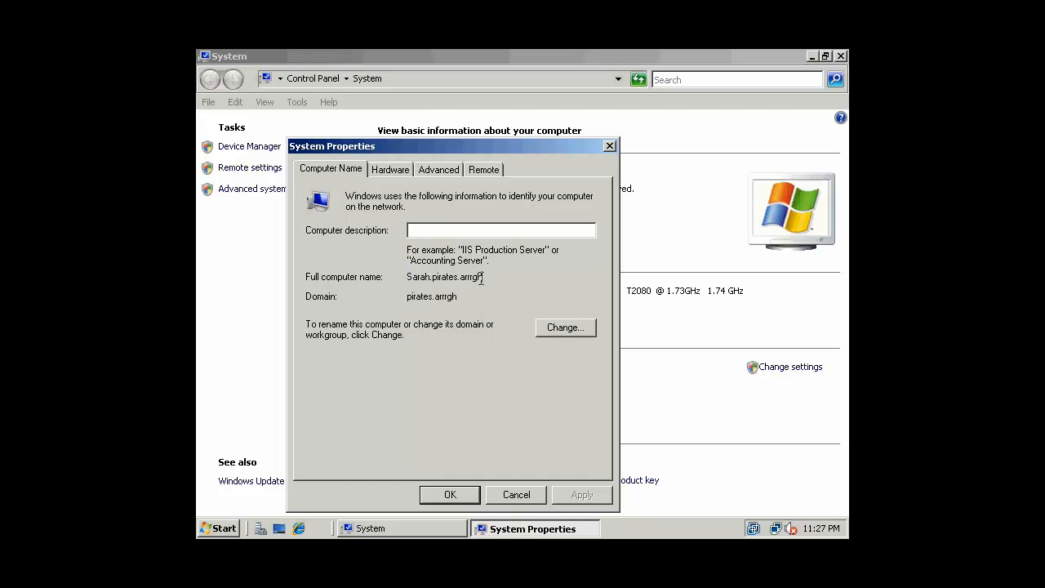
click(563, 328)
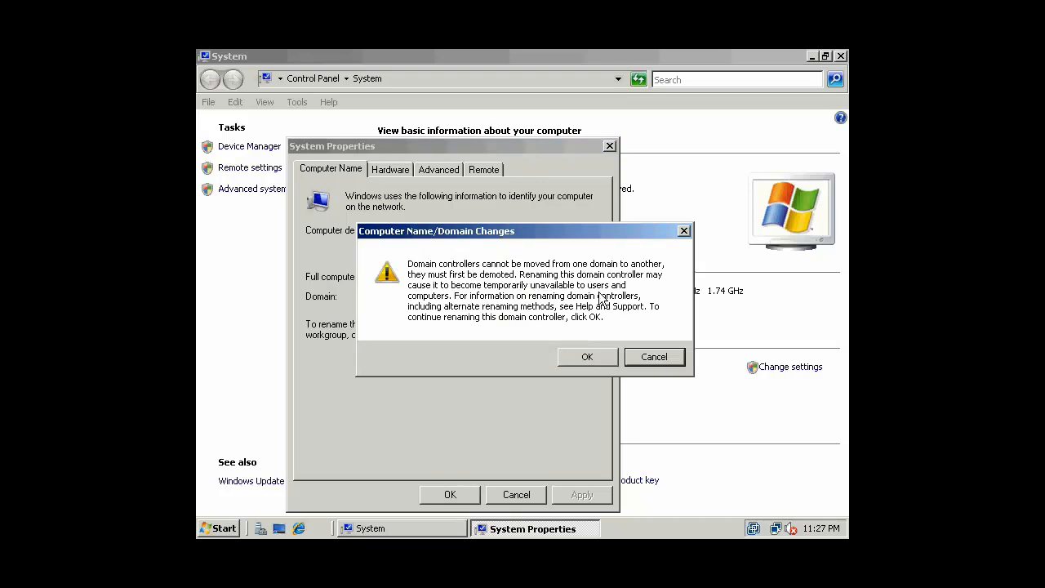
click(584, 357)
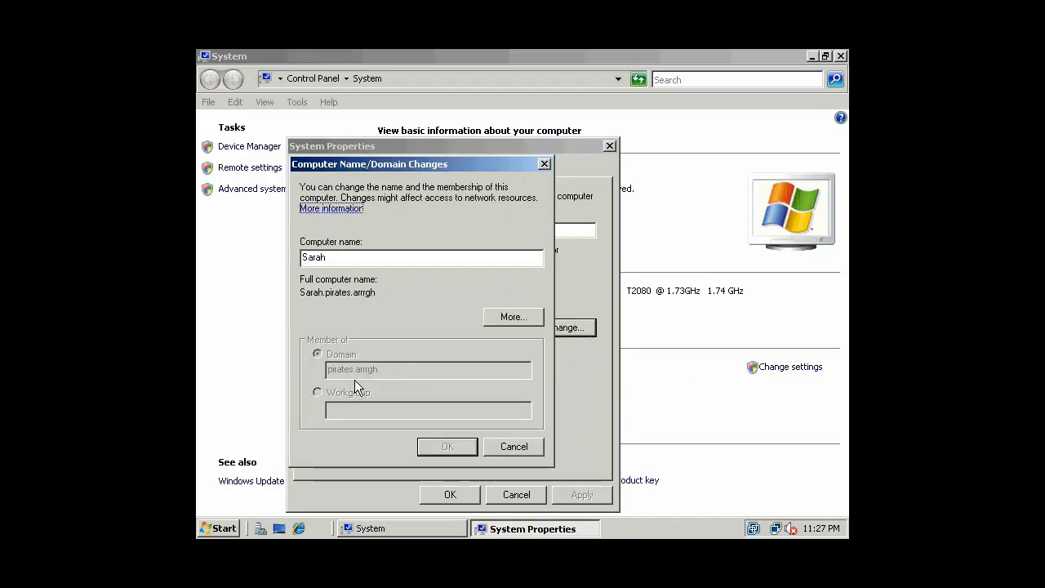
click(359, 257)
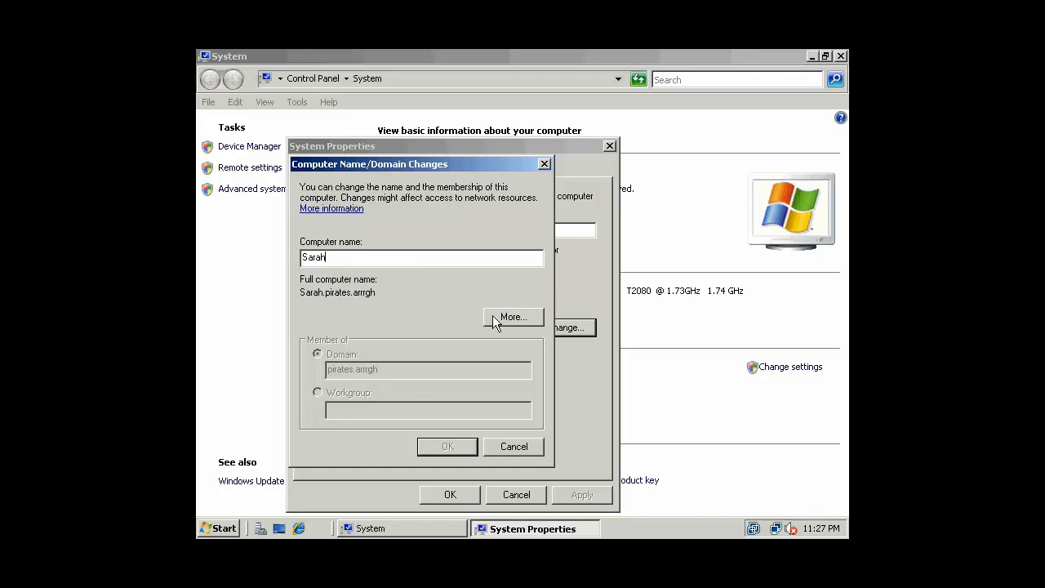
click(513, 448)
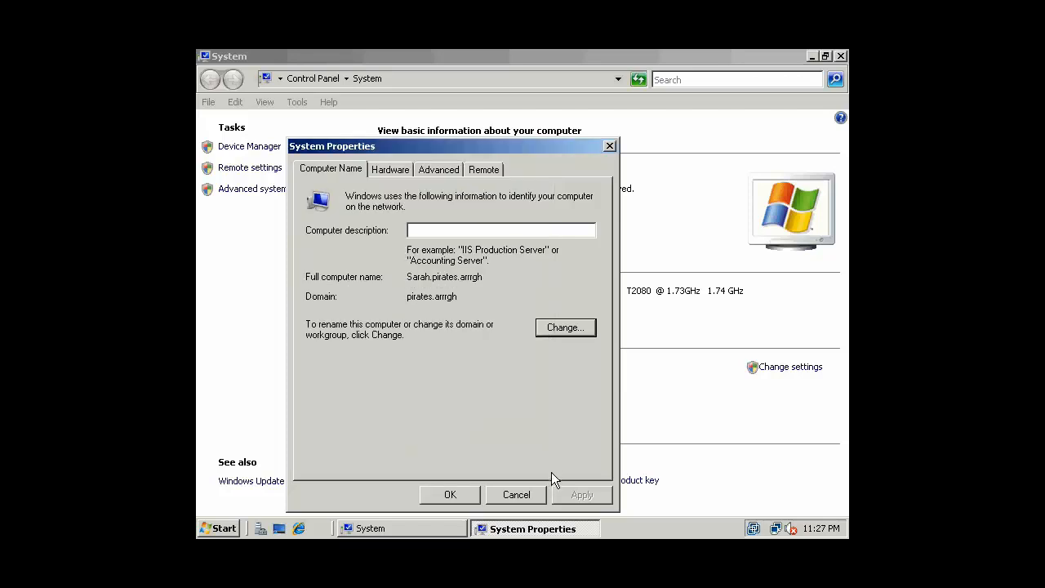
click(516, 494)
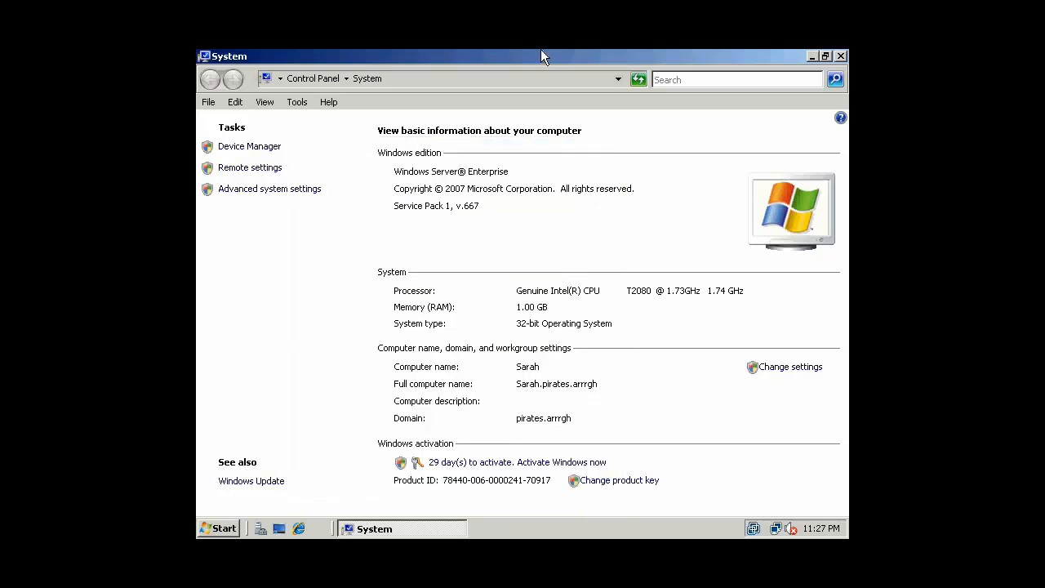
click(840, 56)
click(532, 243)
Step: Open Administrative Tools from Control Panel and size all columns of its list to fit
click(217, 528)
mouse_move(297, 312)
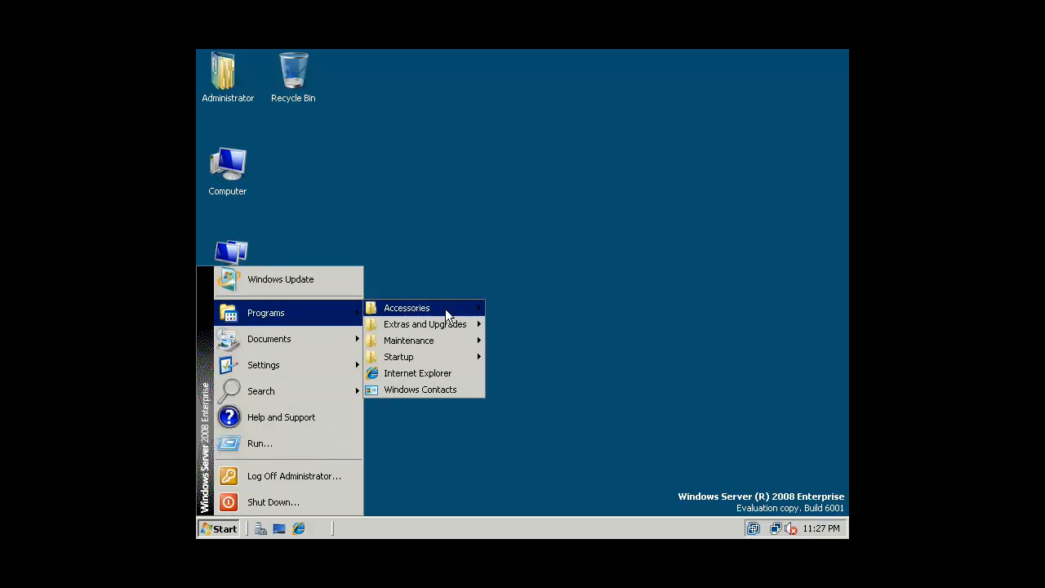
mouse_move(445, 309)
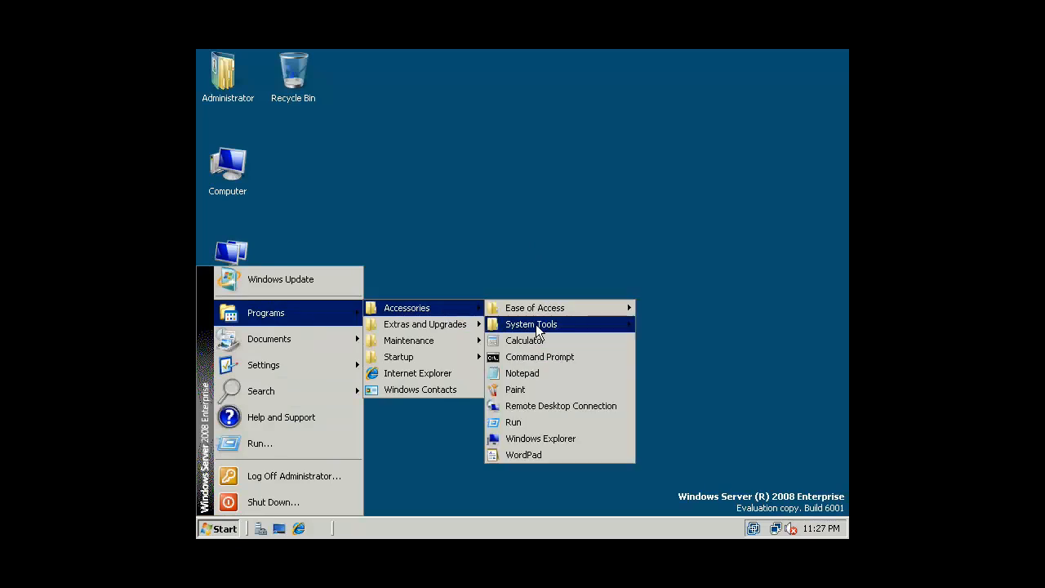
mouse_move(332, 364)
click(408, 360)
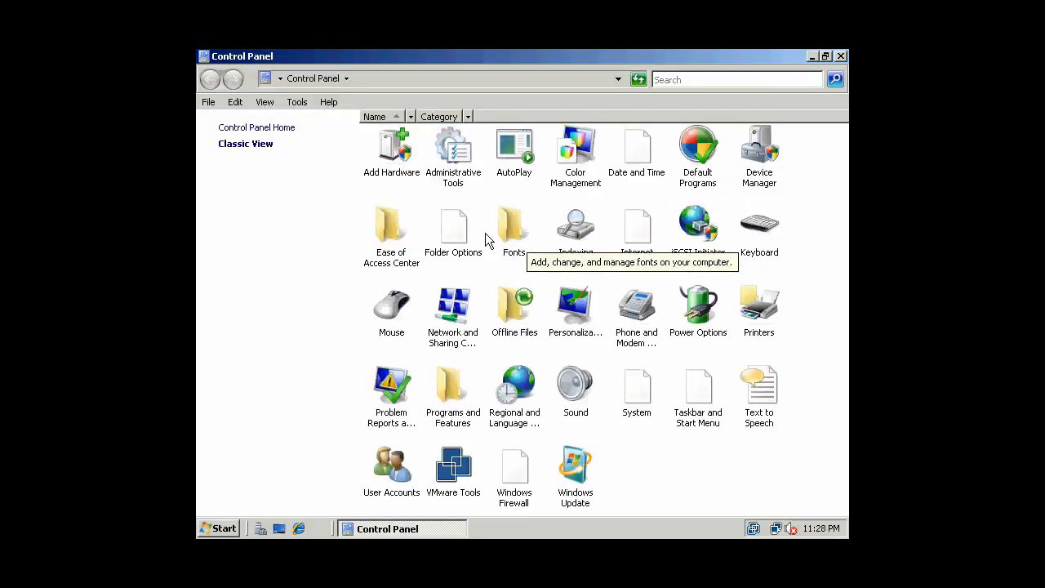
double_click(453, 151)
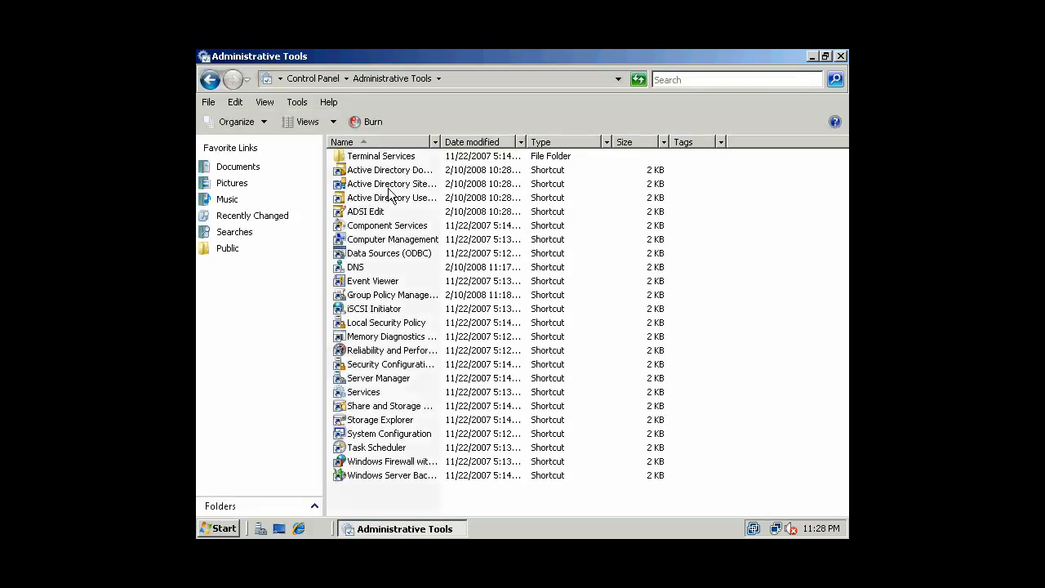
right_click(429, 144)
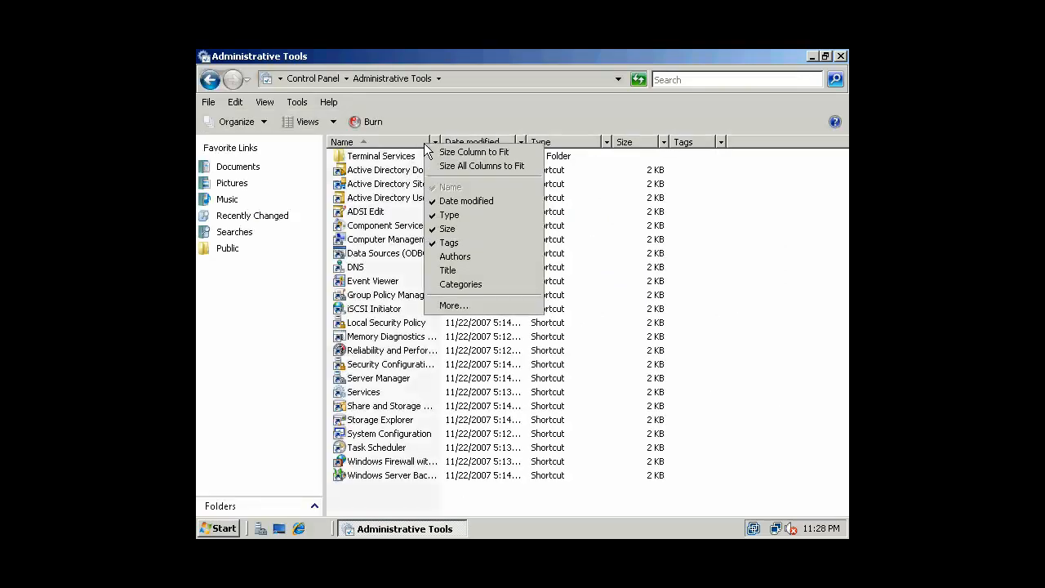
click(470, 164)
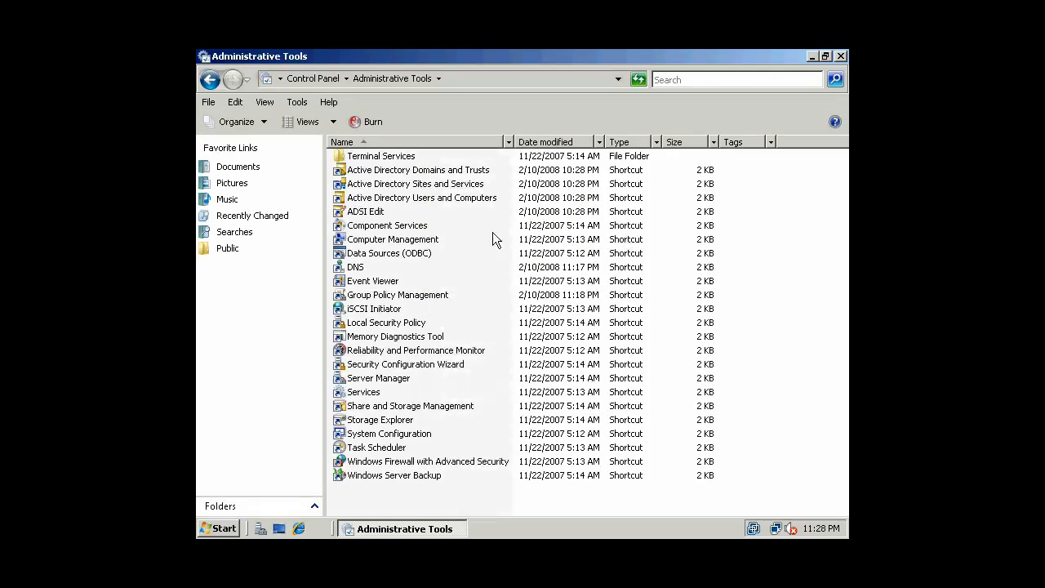
Step: Copy the Active Directory Domains and Trusts, Sites and Services, Users and Computers, and DNS shortcuts together
click(505, 173)
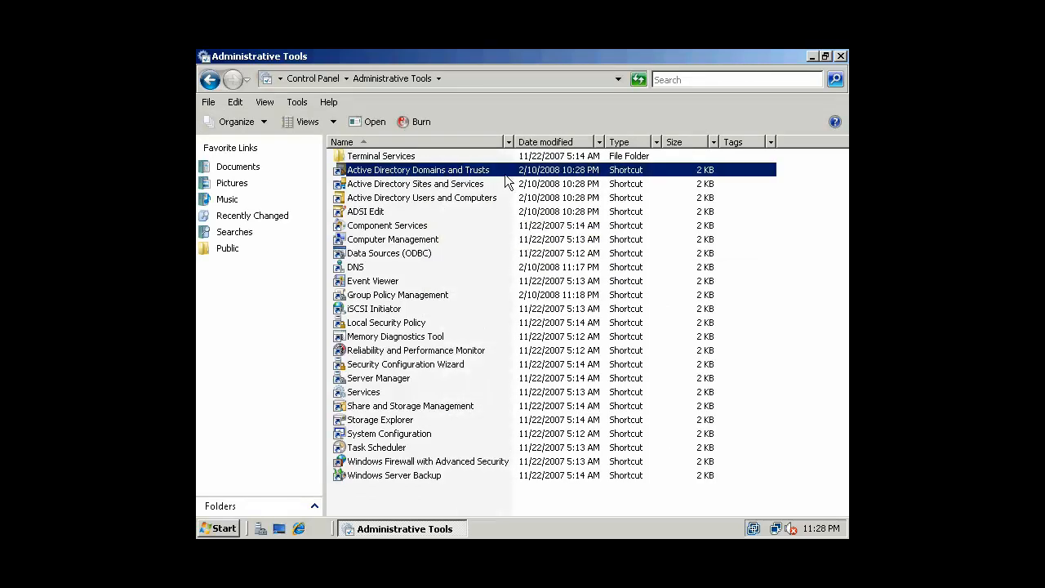
click(466, 183)
click(483, 201)
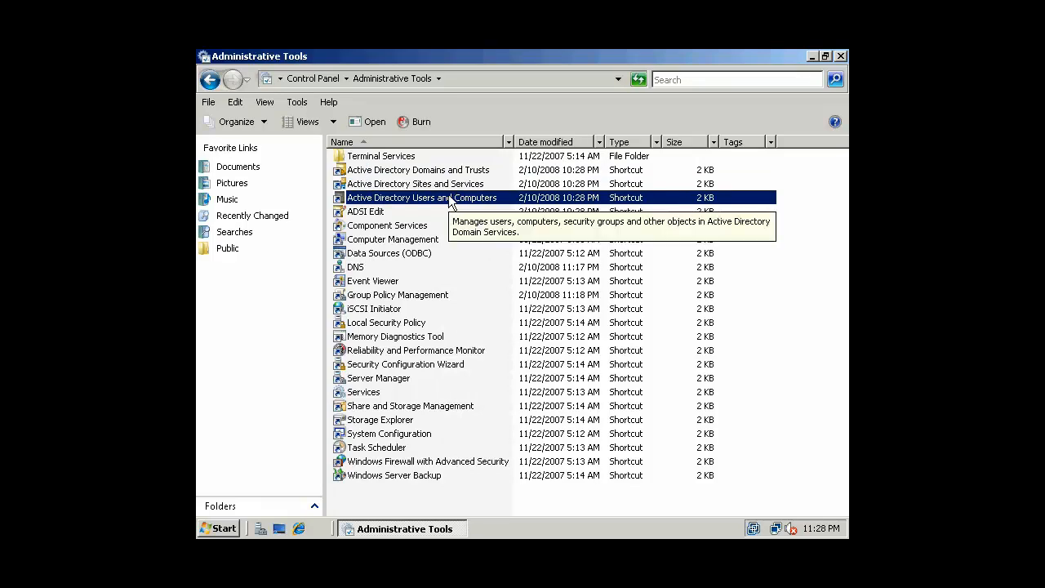
shift+click(450, 183)
shift+click(449, 169)
right_click(450, 170)
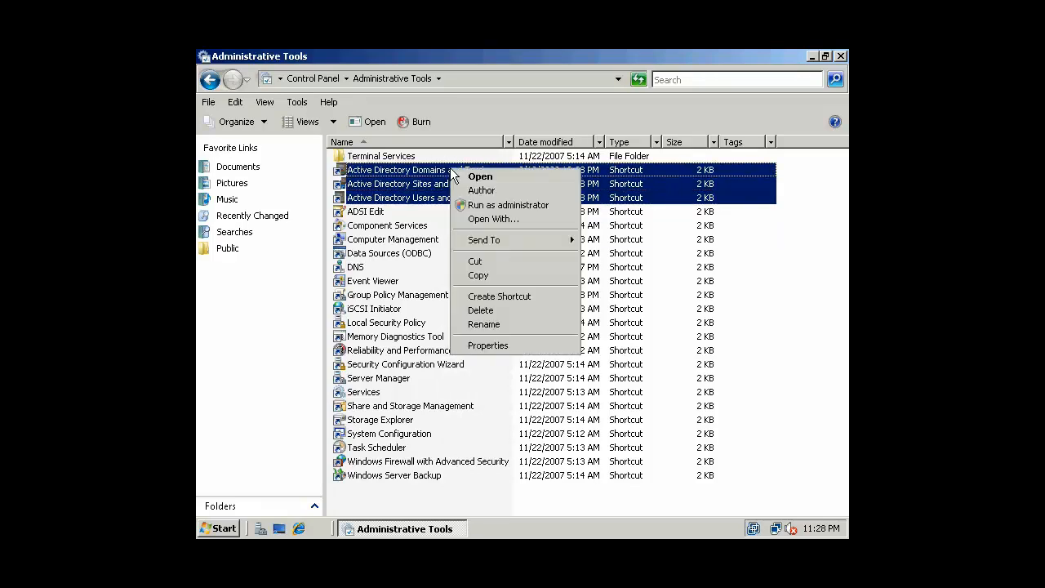
click(485, 278)
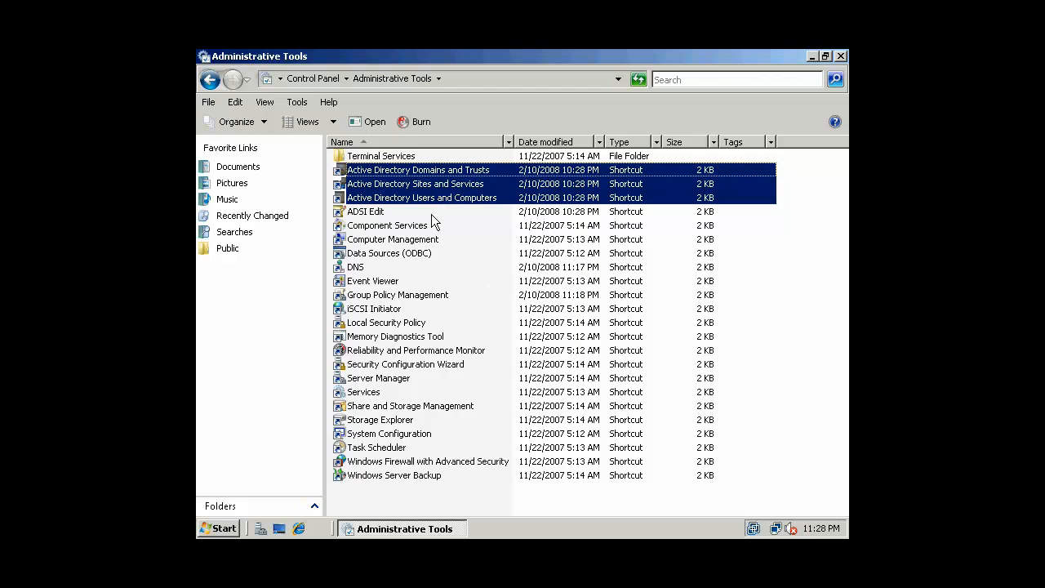
ctrl+right_click(355, 267)
click(390, 377)
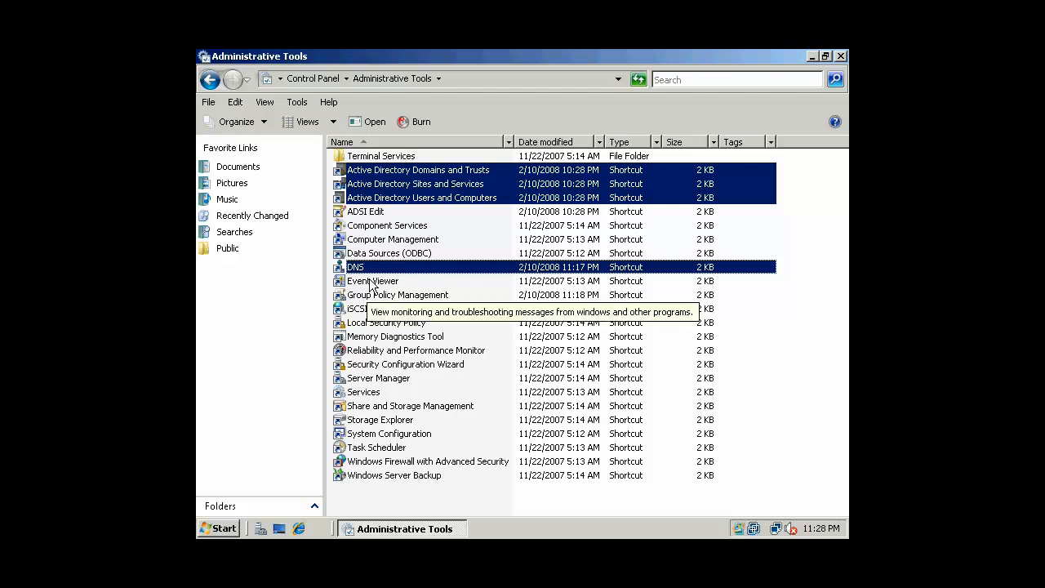
Step: Close Administrative Tools and paste the copied shortcuts onto the desktop
click(841, 56)
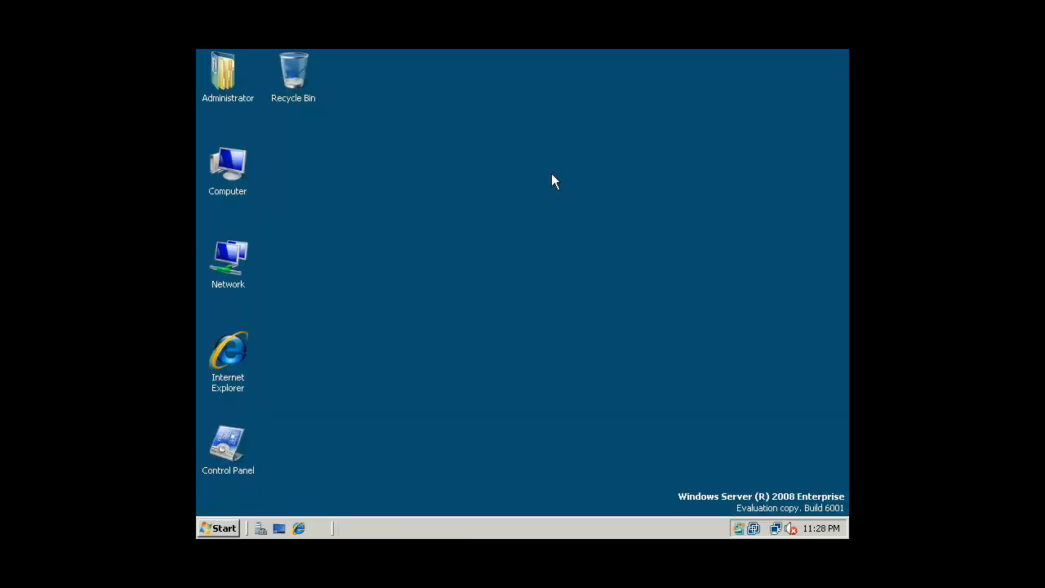
right_click(290, 137)
click(328, 195)
click(473, 218)
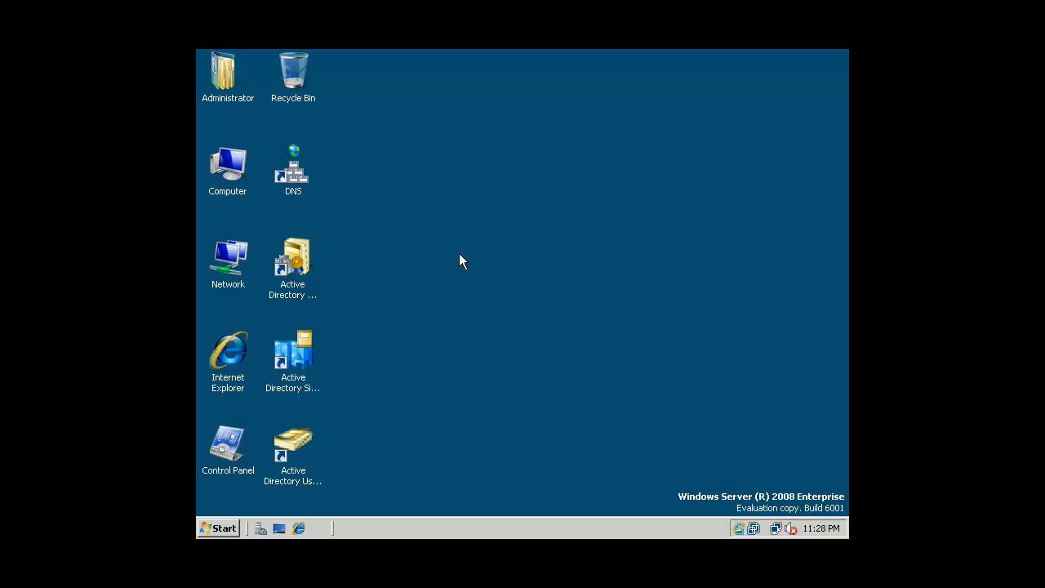
Step: Open Active Directory Users and Computers from the desktop and expand the pirates.arrrgh domain
click(299, 458)
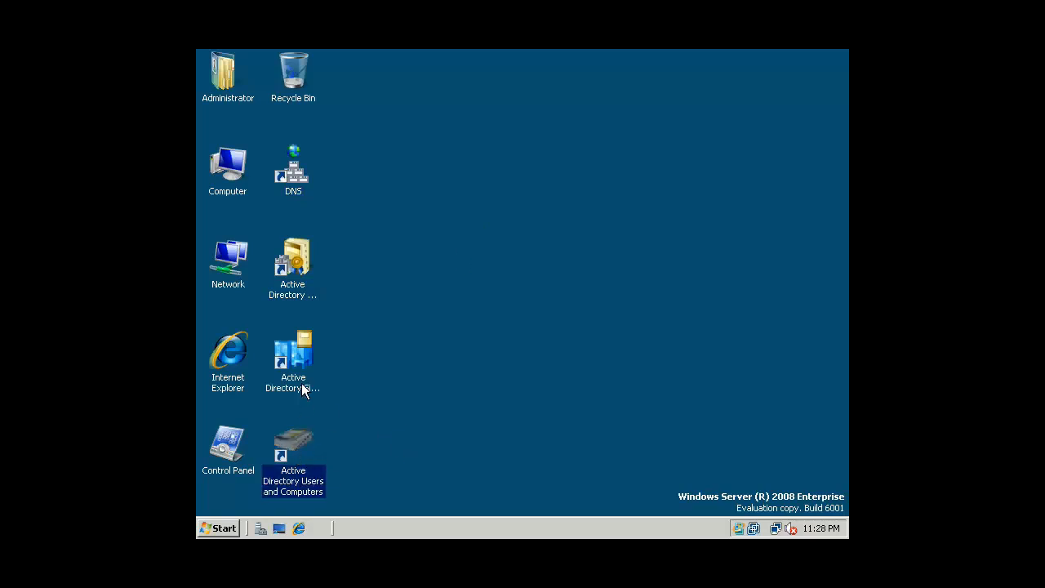
double_click(305, 467)
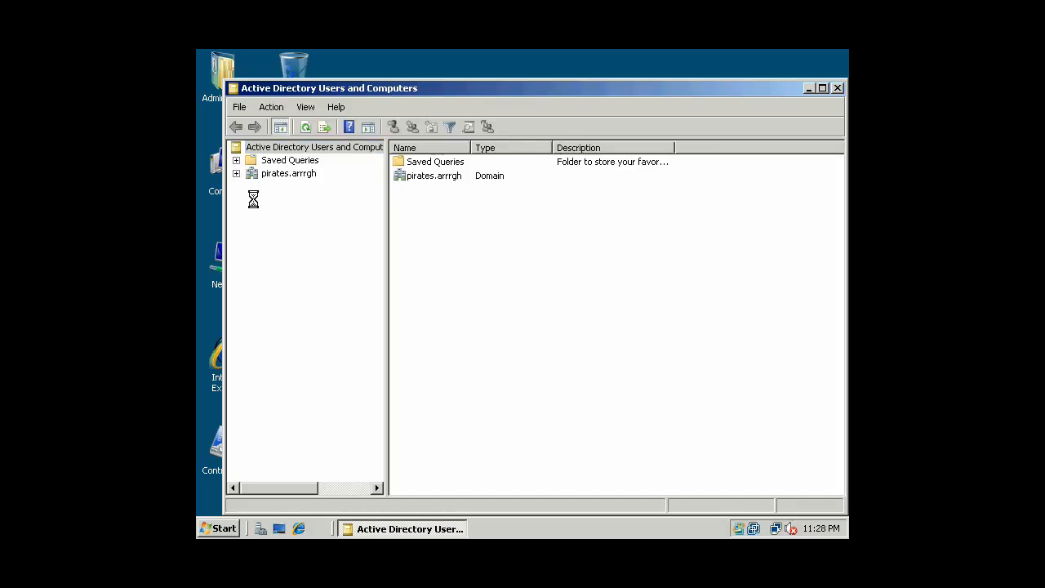
click(236, 173)
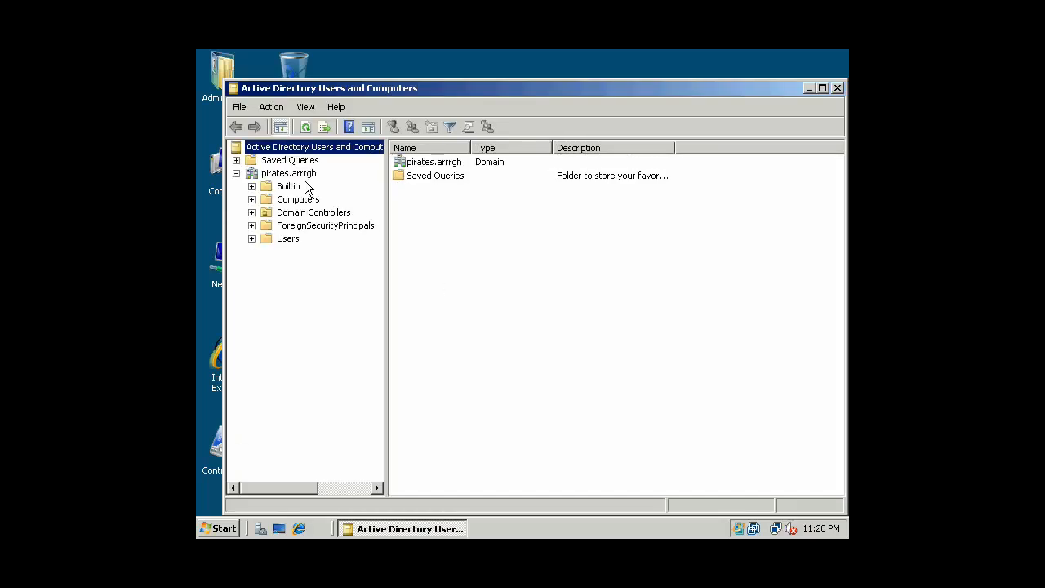
Step: Examine the Users container and the object types that can be created in it and directly under pirates.arrrgh
click(291, 242)
right_click(293, 243)
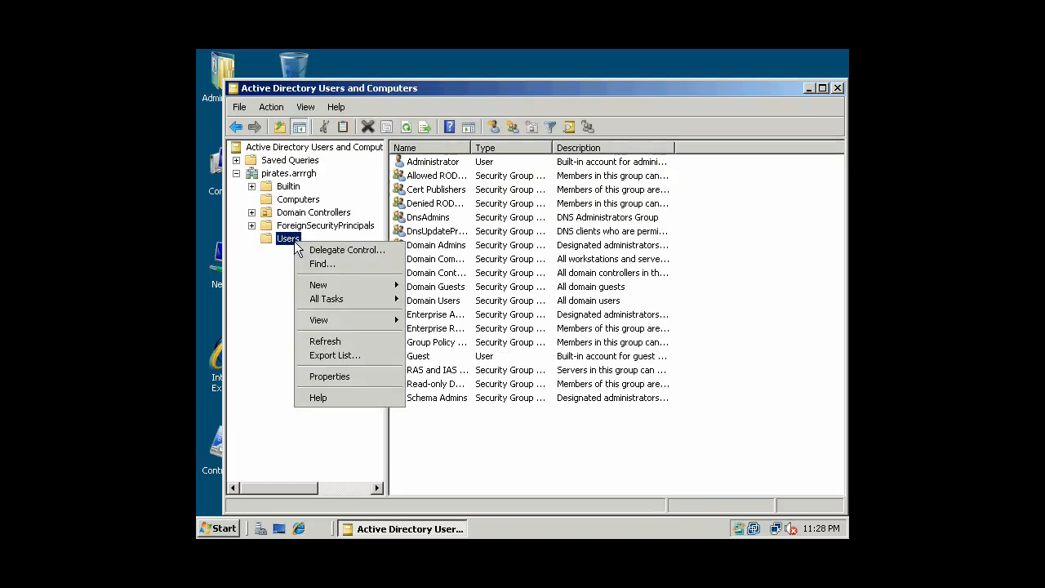
mouse_move(332, 286)
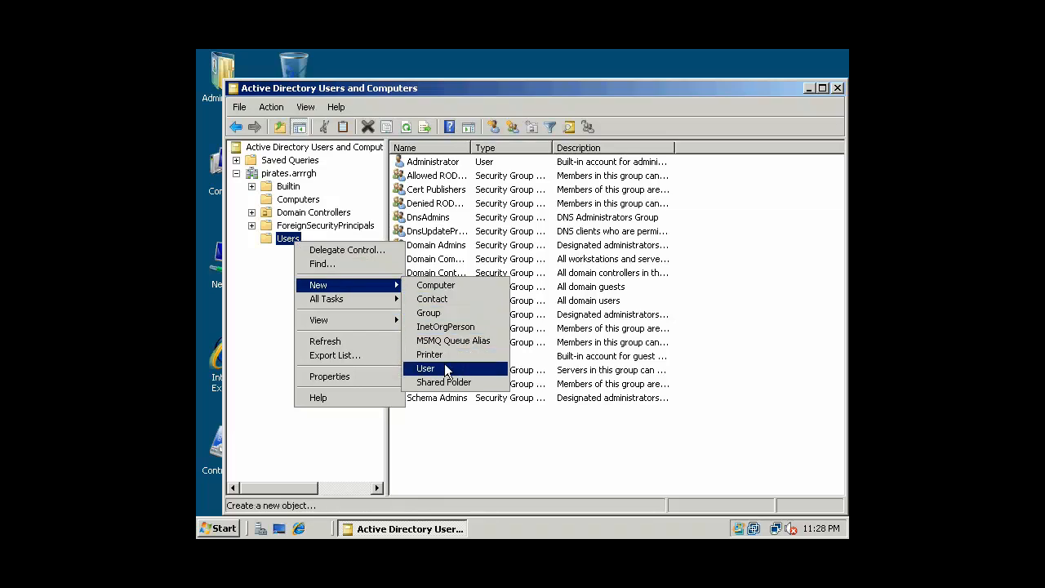
click(289, 174)
right_click(302, 178)
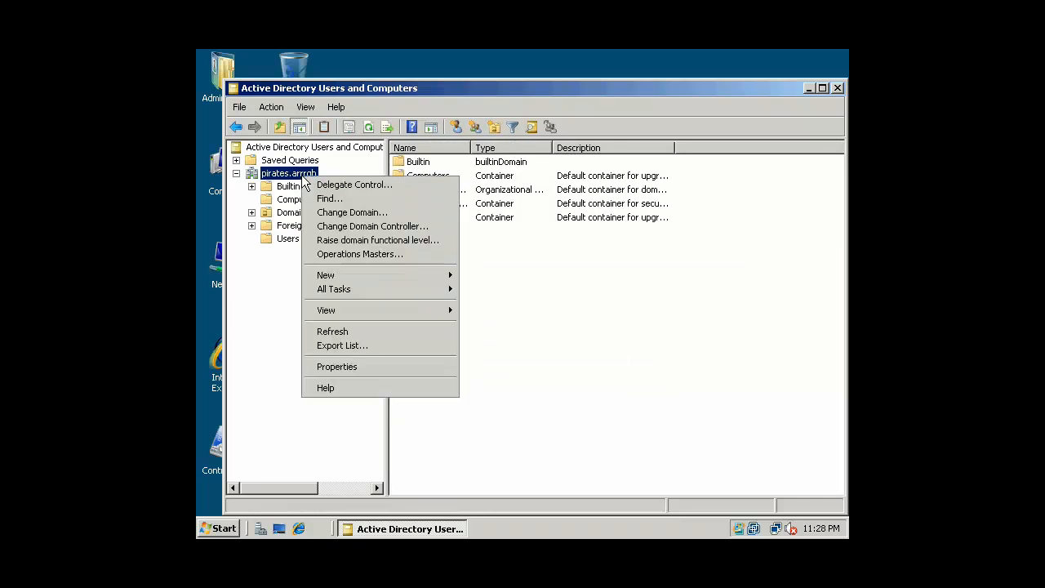
mouse_move(368, 277)
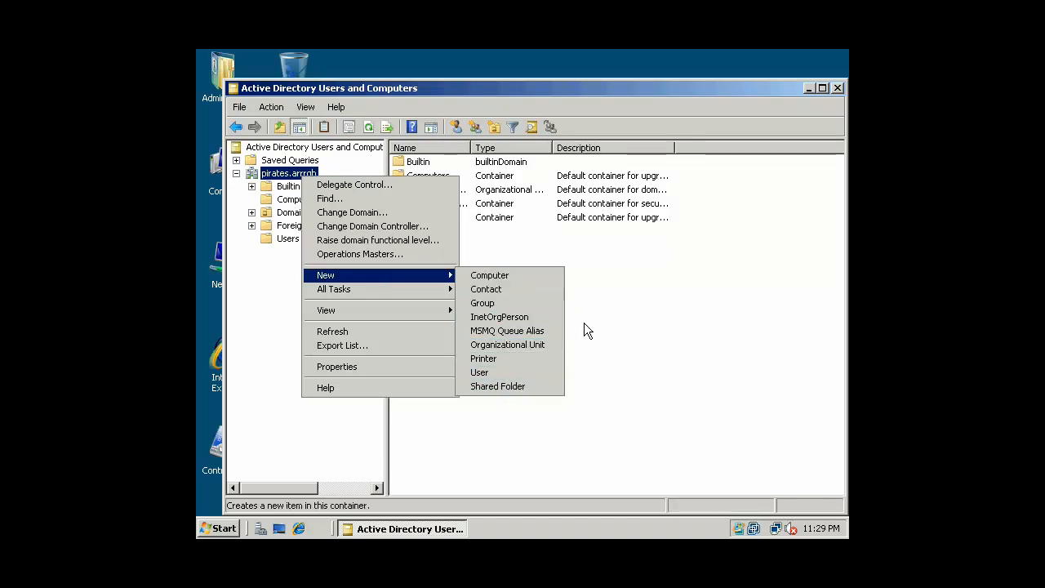
click(621, 315)
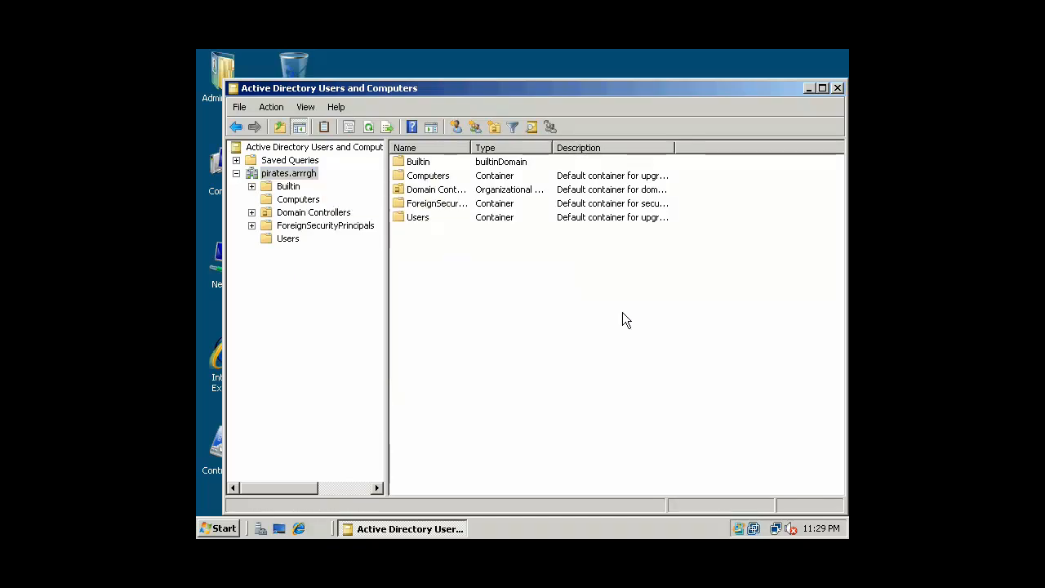
right_click(286, 174)
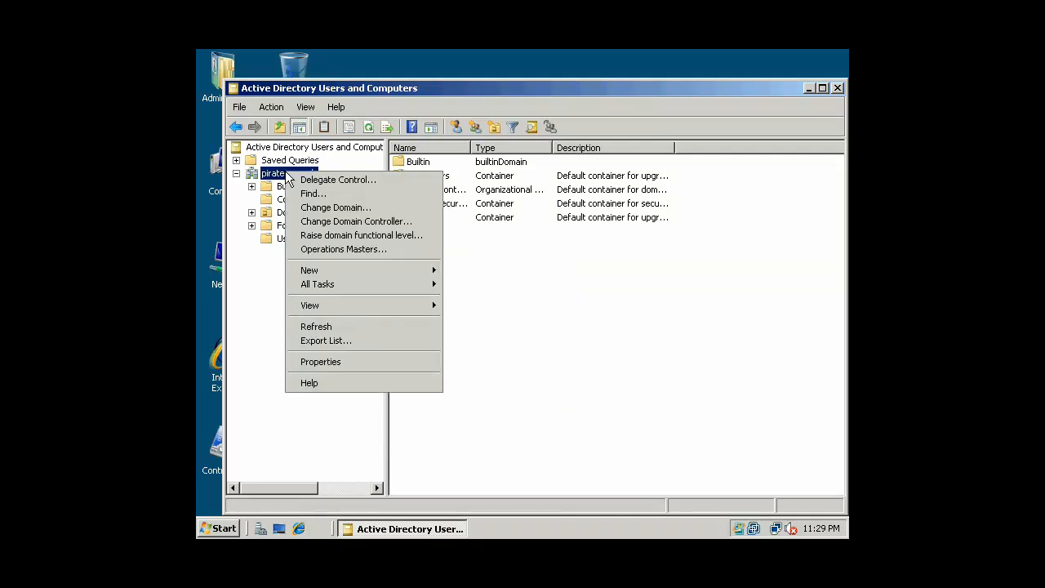
click(573, 326)
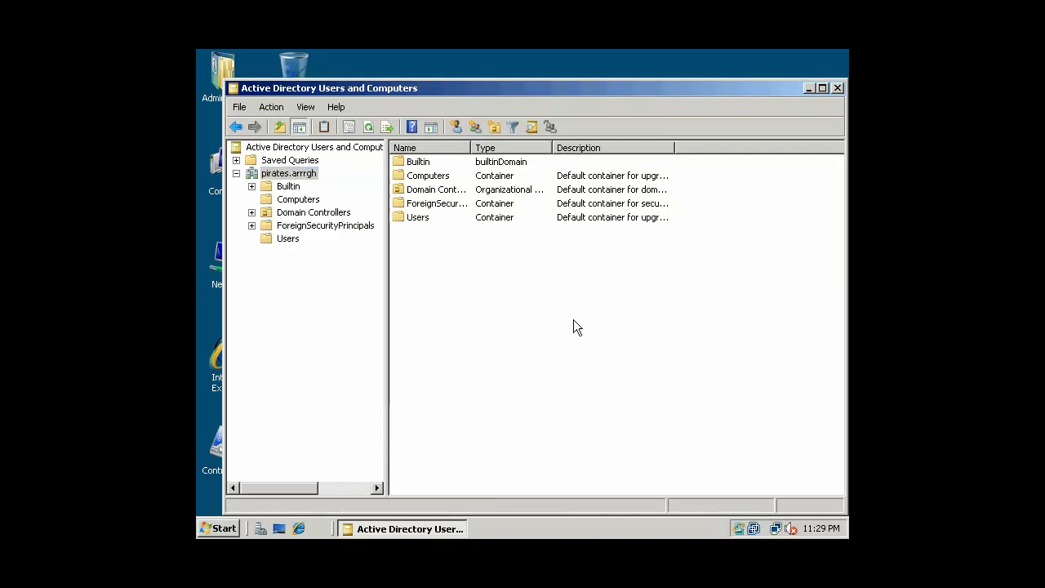
Step: Create an organizational unit named Daytona in the pirates.arrrgh domain, keeping protection from accidental deletion on
right_click(303, 176)
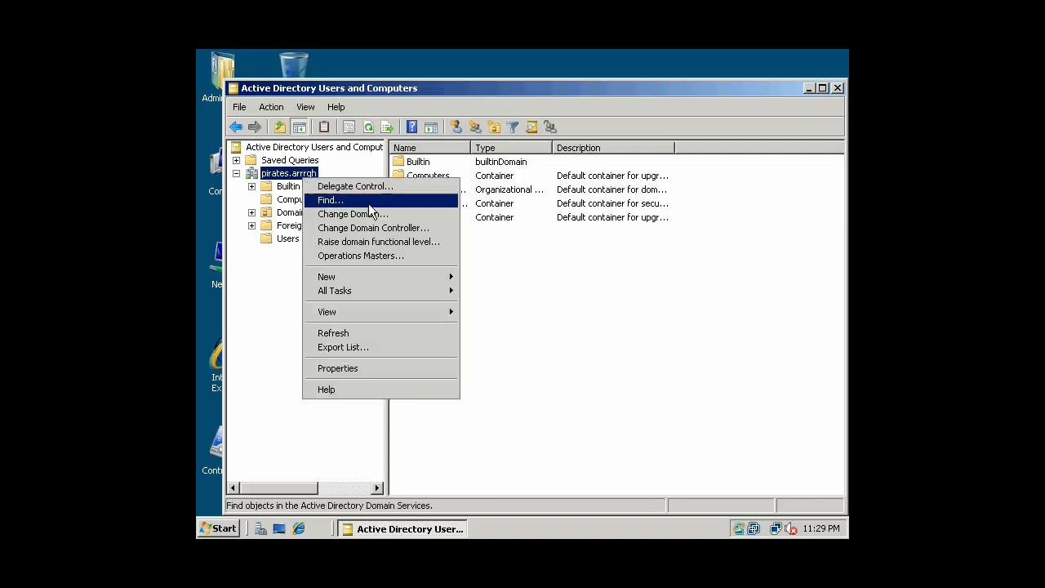
click(480, 349)
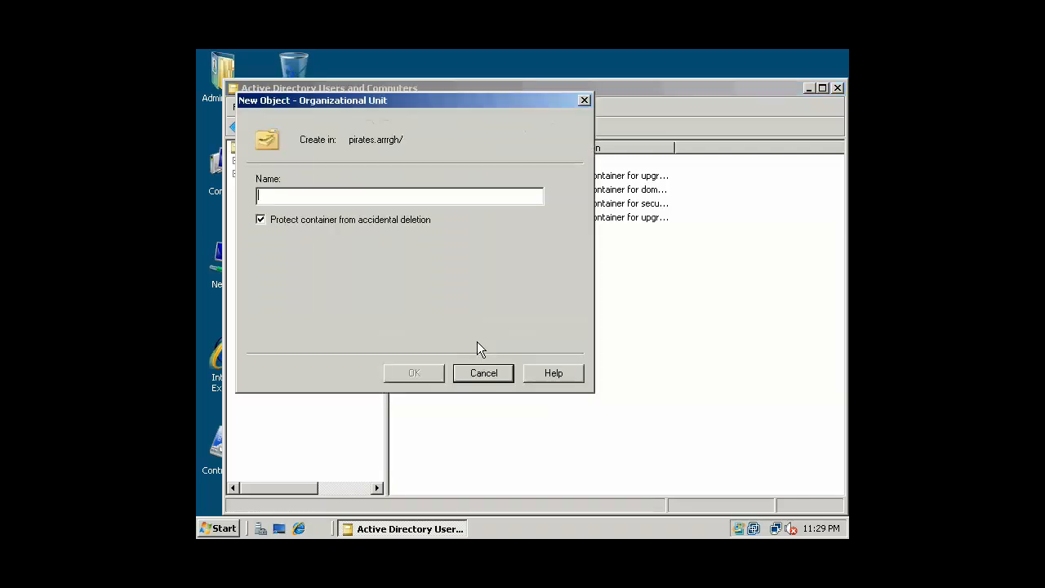
text(Daytona)
key(Return)
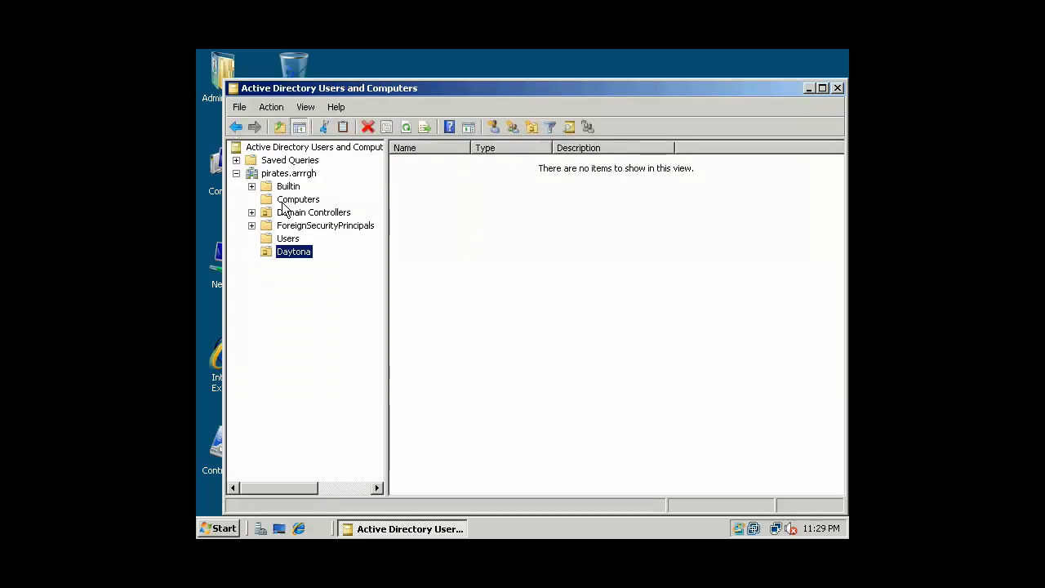
Step: Create an organizational unit named Seattle in the pirates.arrrgh domain, keeping protection from accidental deletion on
right_click(289, 174)
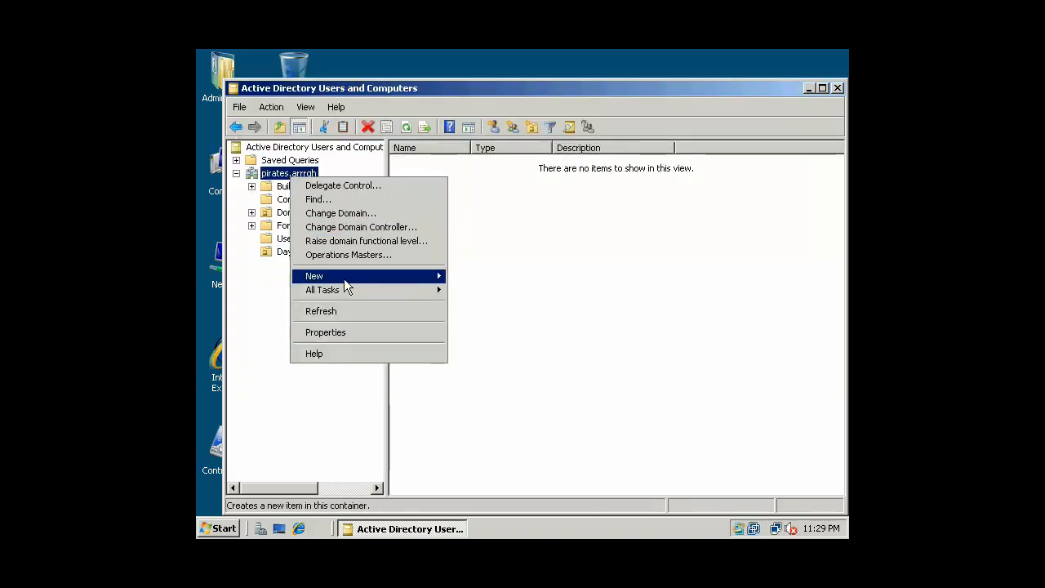
mouse_move(346, 279)
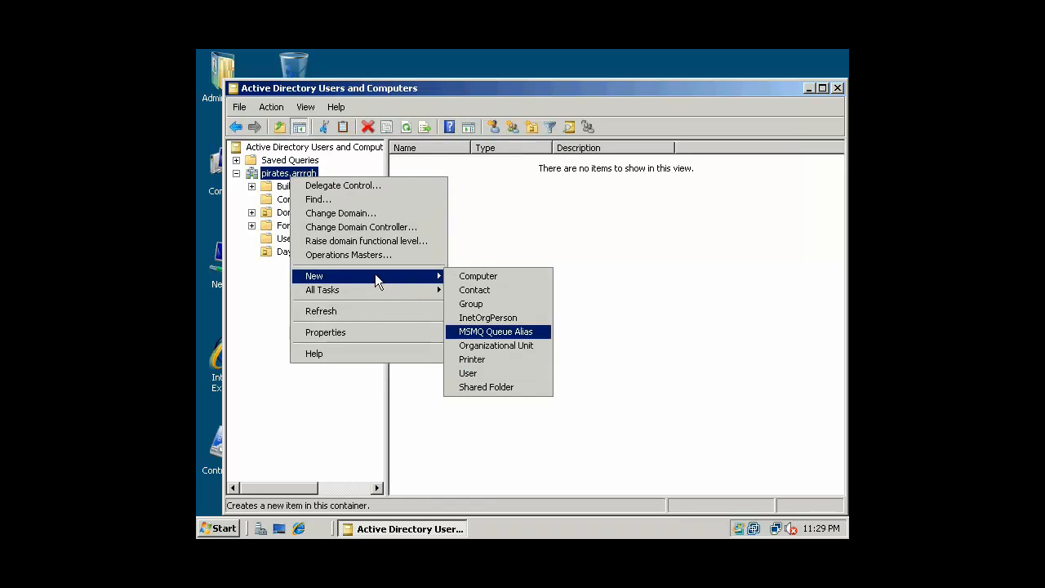
click(396, 274)
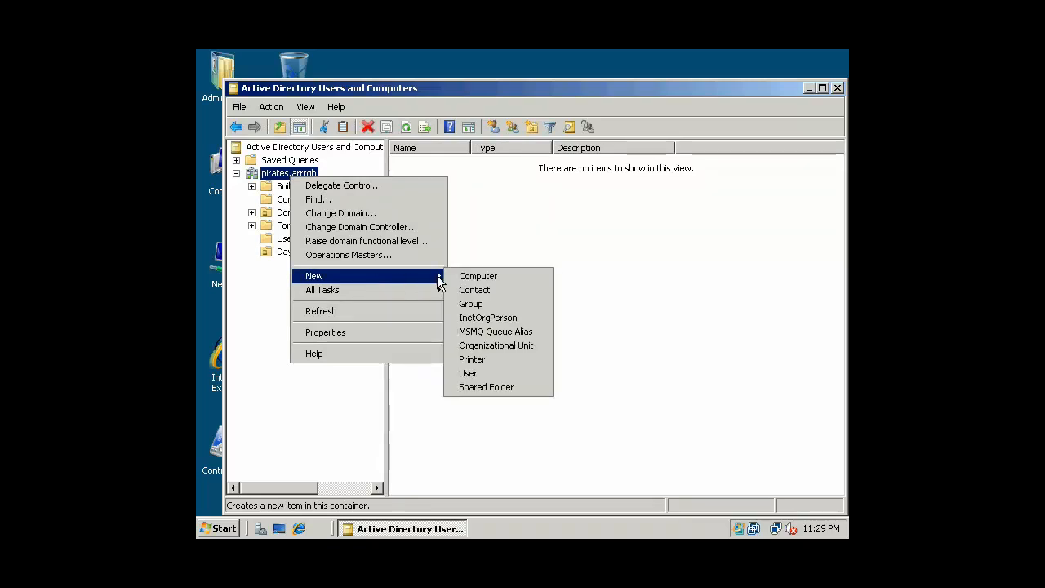
click(480, 346)
text(Seatle)
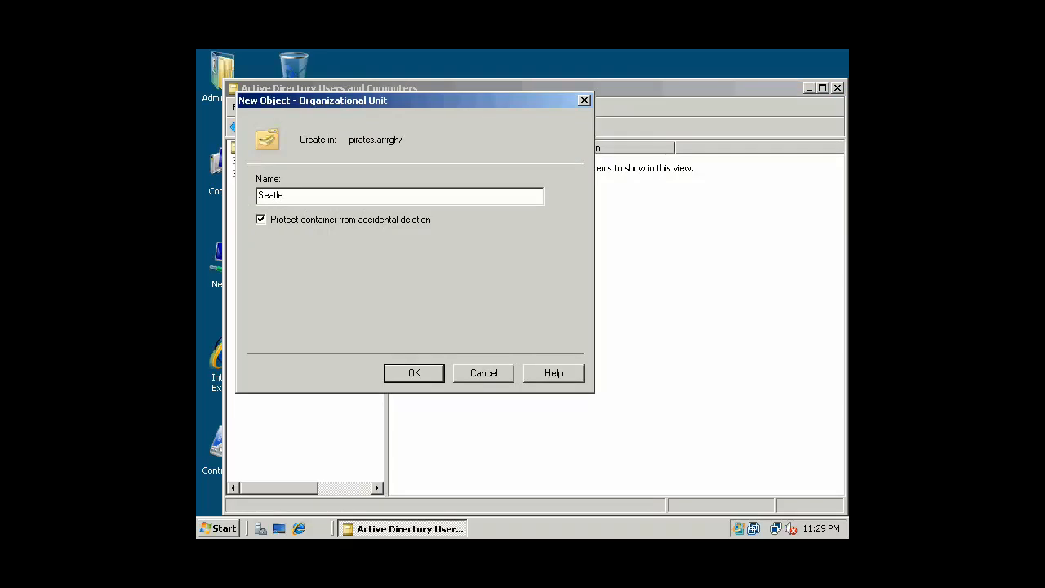
text(ttle)
key(Return)
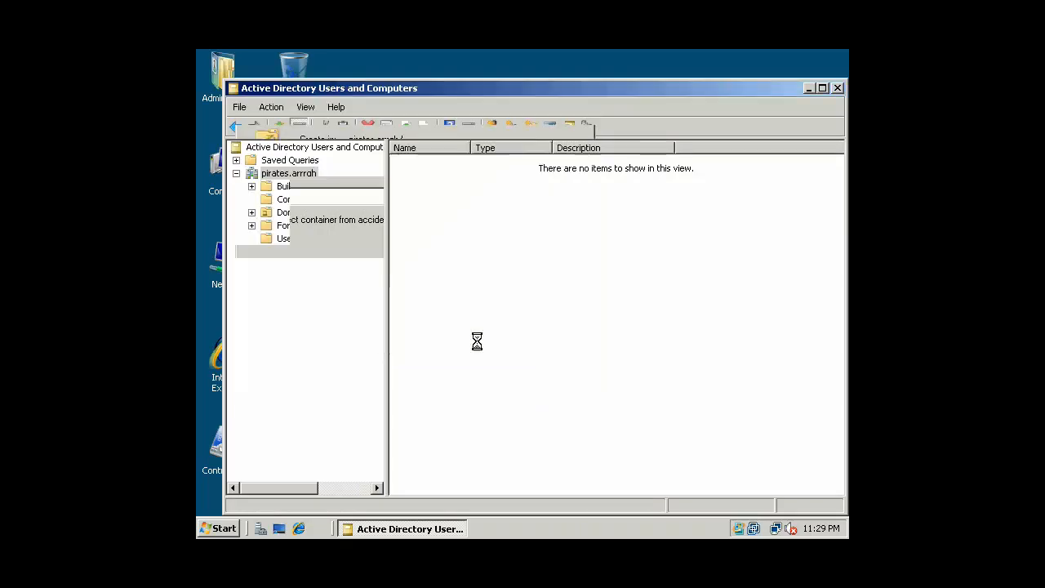
Step: View the user and group selection of the Delegation of Control wizard for the Daytona organizational unit, and cancel the wizard
click(296, 251)
click(294, 265)
click(292, 253)
right_click(292, 258)
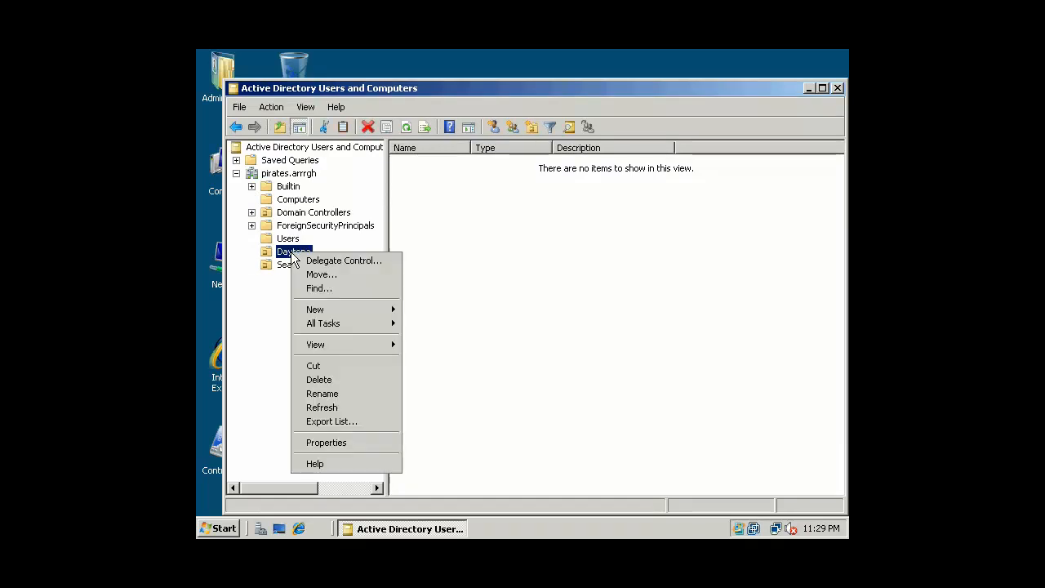
click(355, 260)
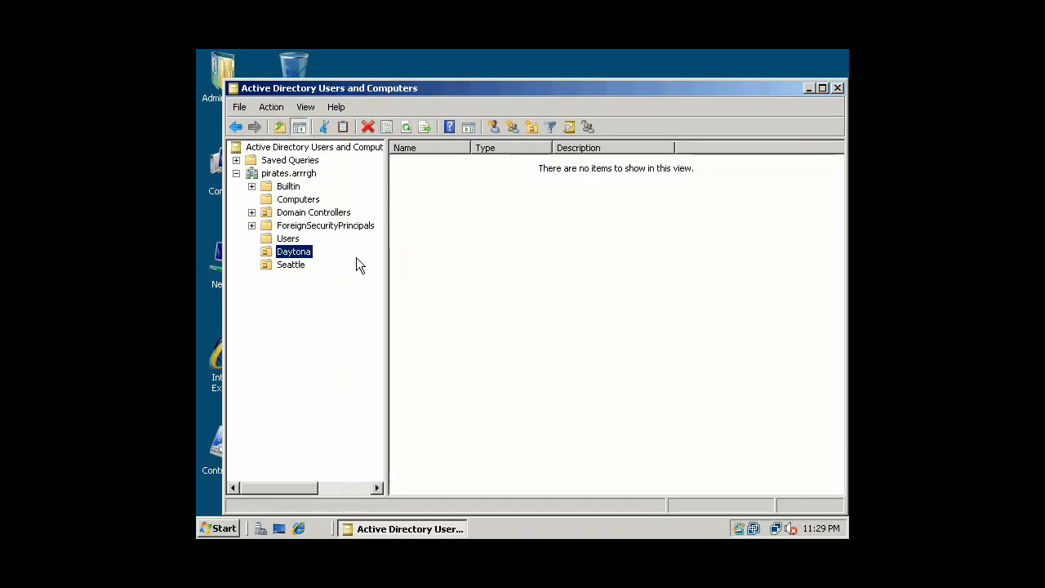
click(480, 385)
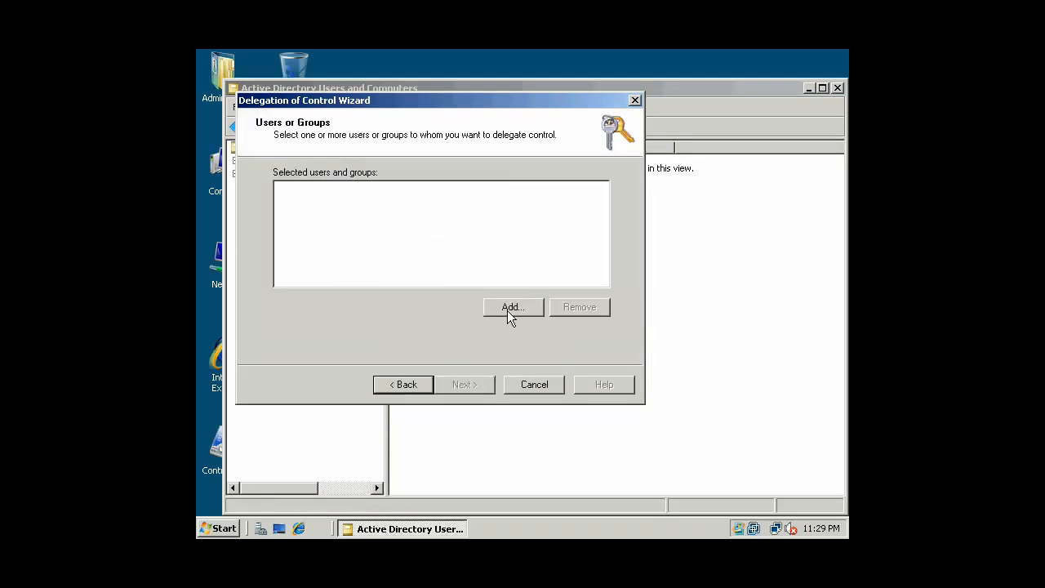
click(531, 385)
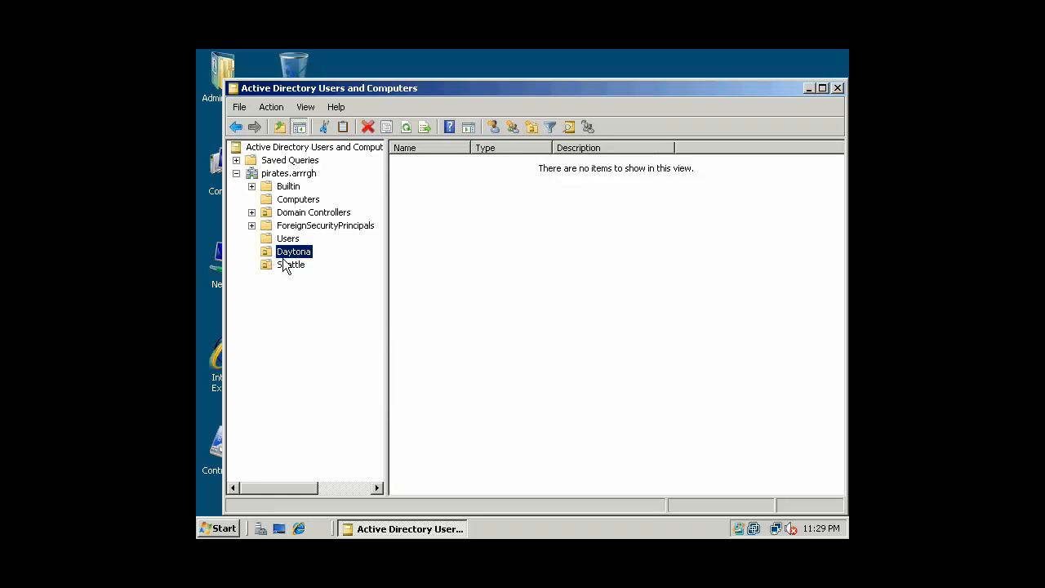
click(285, 265)
click(294, 253)
click(291, 266)
click(294, 253)
click(292, 267)
click(295, 255)
click(291, 267)
click(294, 253)
click(292, 266)
click(298, 253)
click(291, 266)
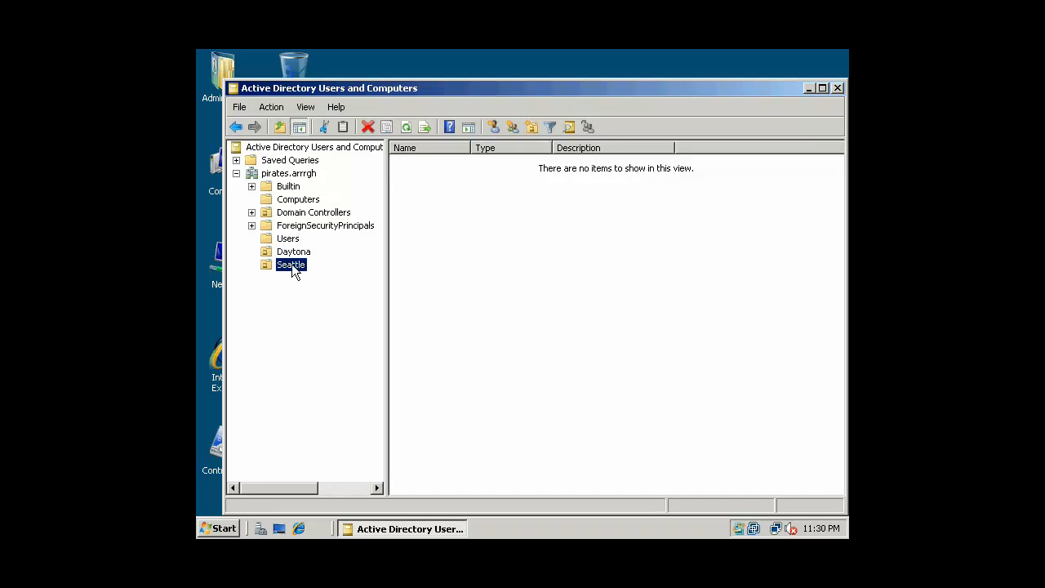
right_click(291, 266)
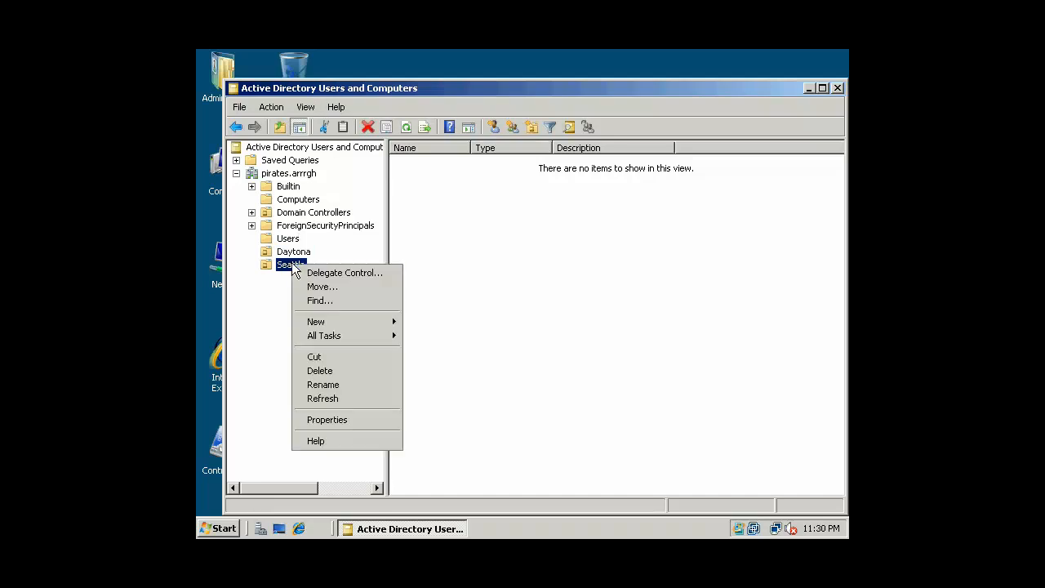
Step: Turn on the display of Advanced Features in Active Directory Users and Computers
click(305, 108)
click(306, 107)
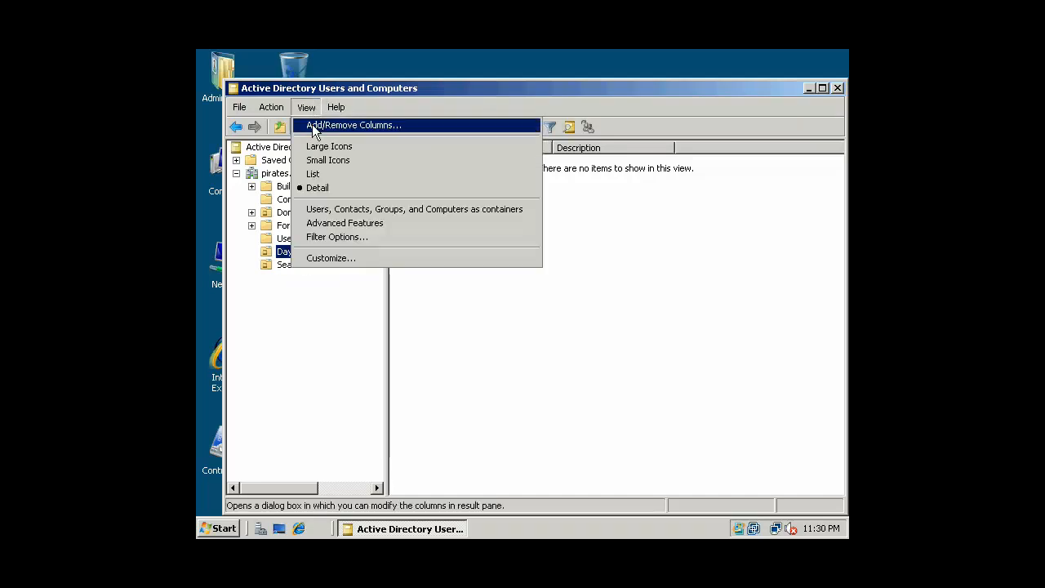
click(328, 222)
click(307, 107)
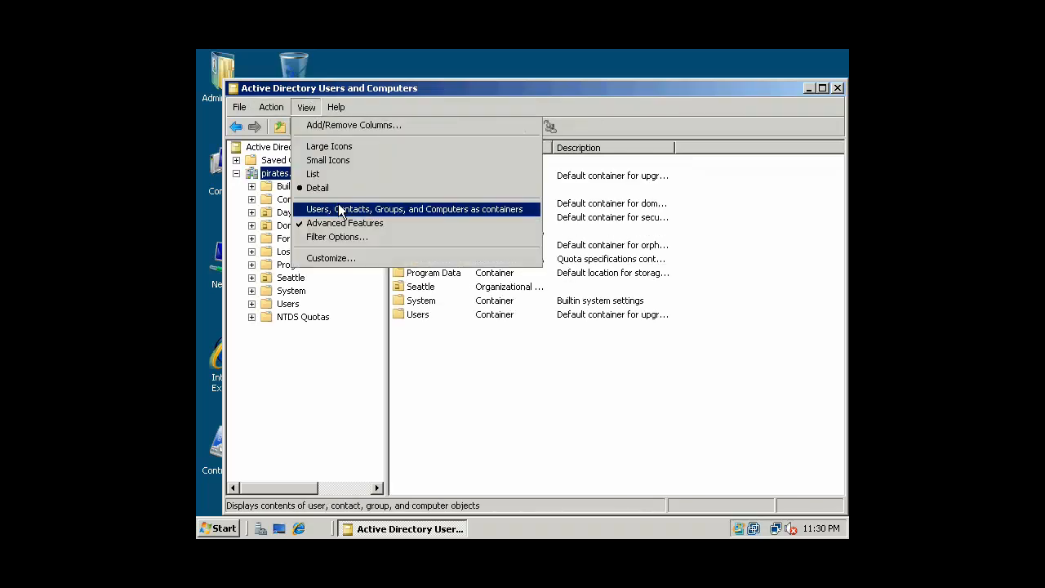
click(372, 93)
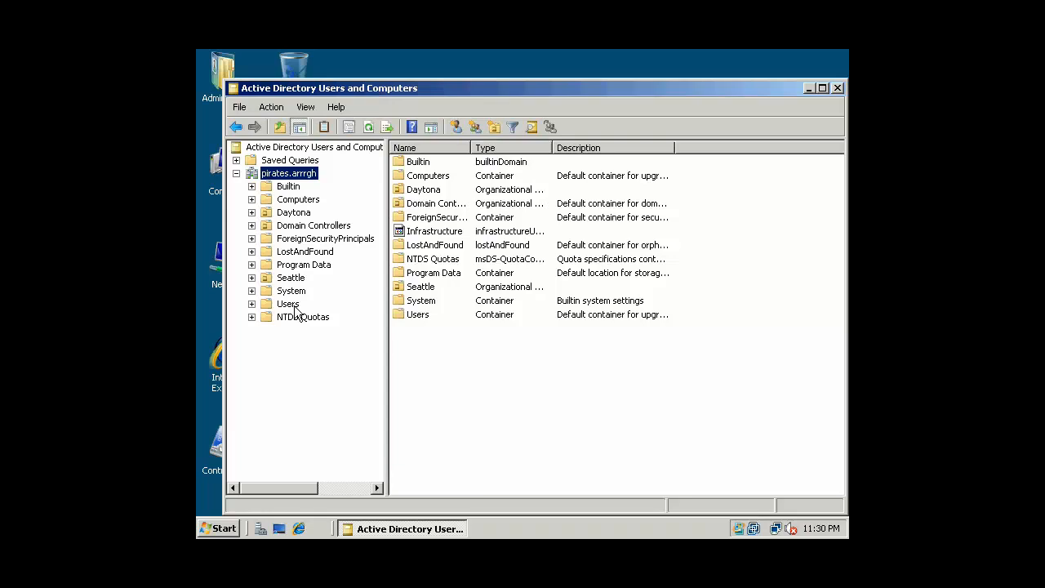
Step: Open the properties of the Daytona organizational unit and examine the groups and users in its security settings
right_click(298, 200)
click(288, 214)
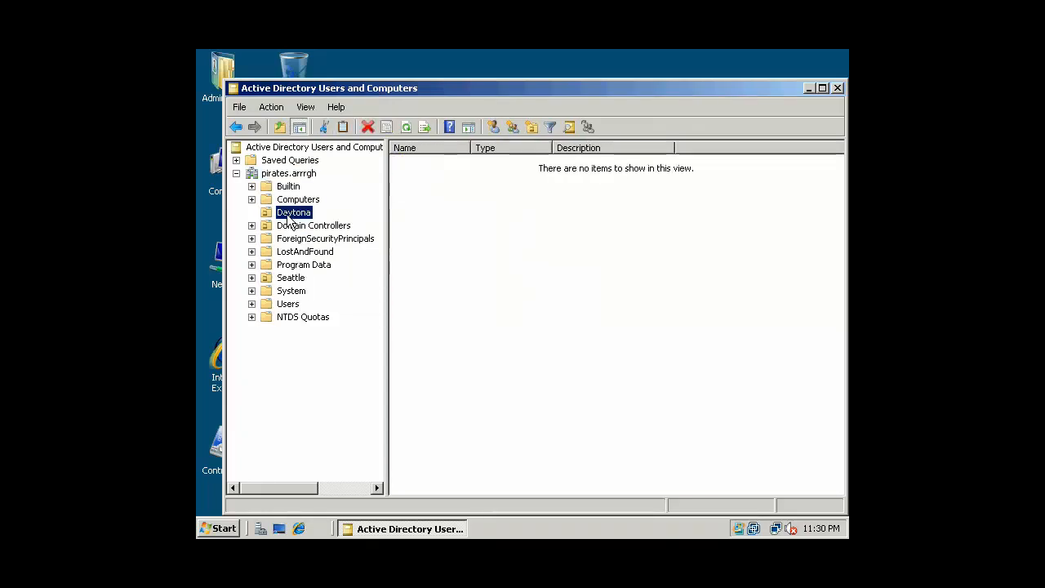
right_click(290, 213)
click(319, 404)
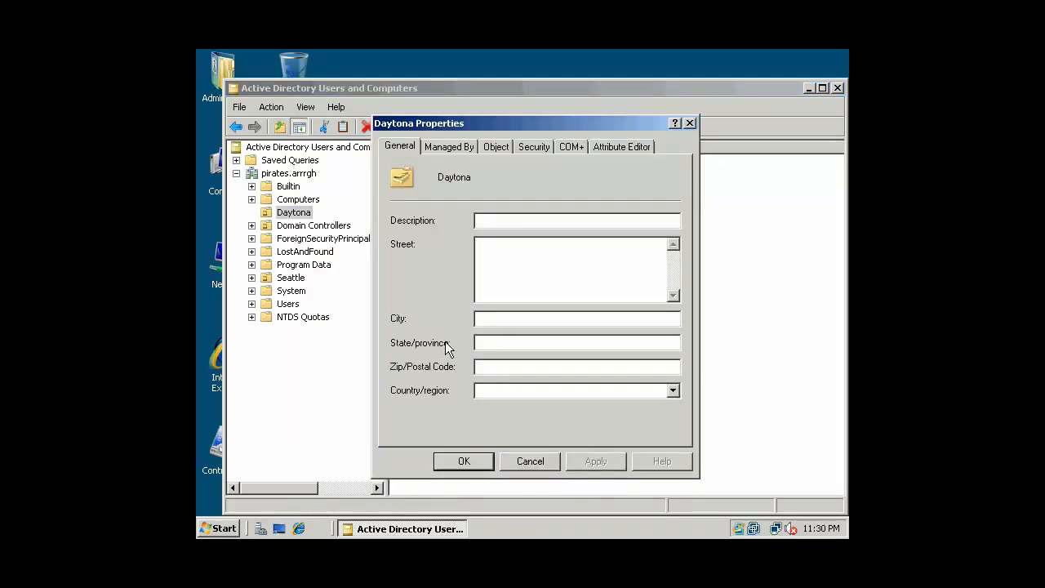
click(533, 147)
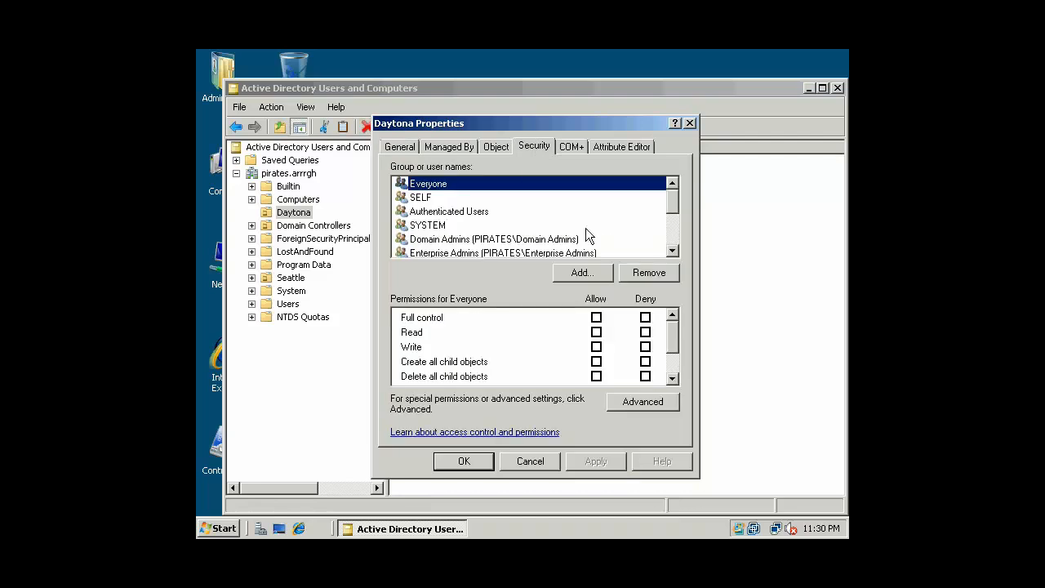
drag(672, 200, 674, 244)
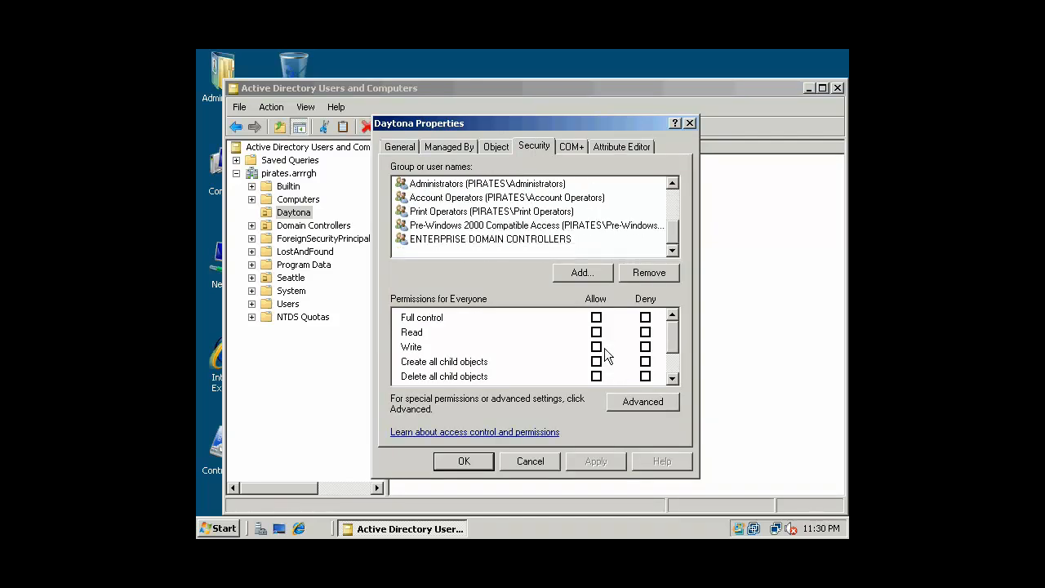
Step: Examine the permission and auditing entries in Daytona's advanced security settings, and close them without changes
click(642, 402)
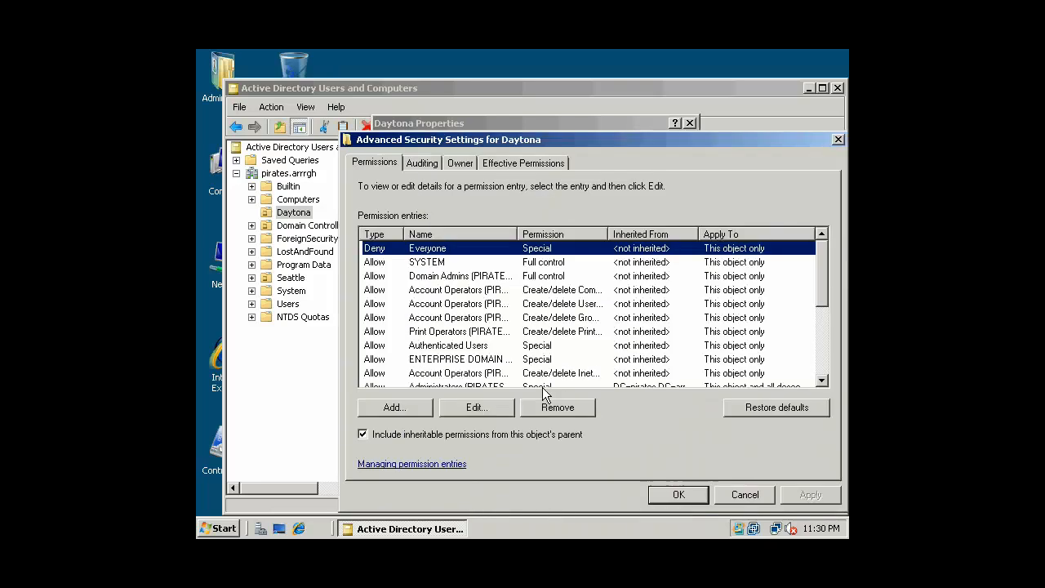
click(422, 165)
click(374, 166)
click(738, 494)
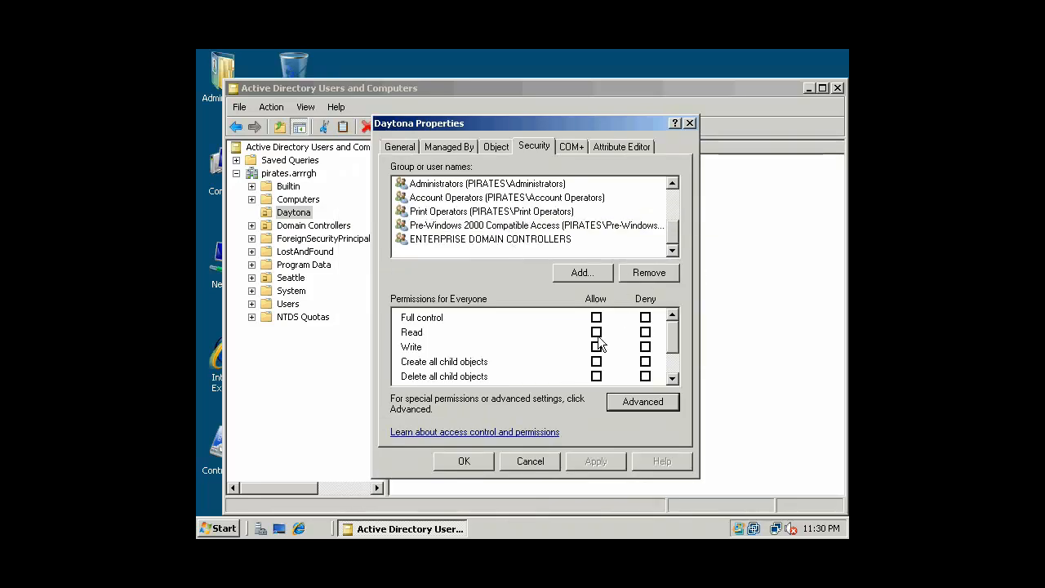
Step: Review the complete list of Everyone's permissions on Daytona and cancel the properties dialog
drag(673, 334, 674, 379)
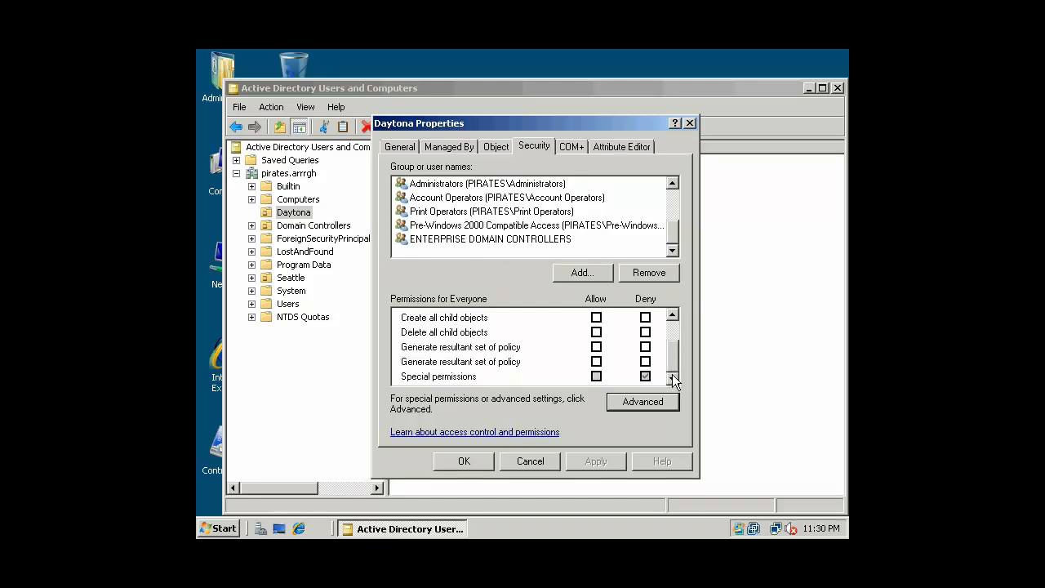
drag(674, 377, 673, 324)
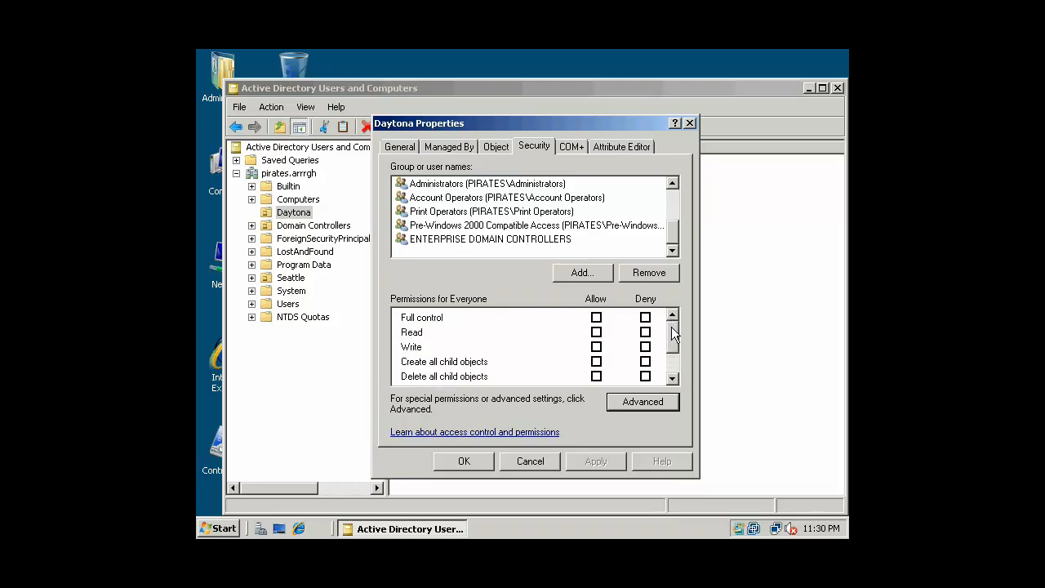
scroll(671, 328, down, 2)
scroll(674, 327, up, 2)
mouse_move(674, 323)
mouse_down()
mouse_move(672, 363)
mouse_move(673, 326)
mouse_up()
click(530, 461)
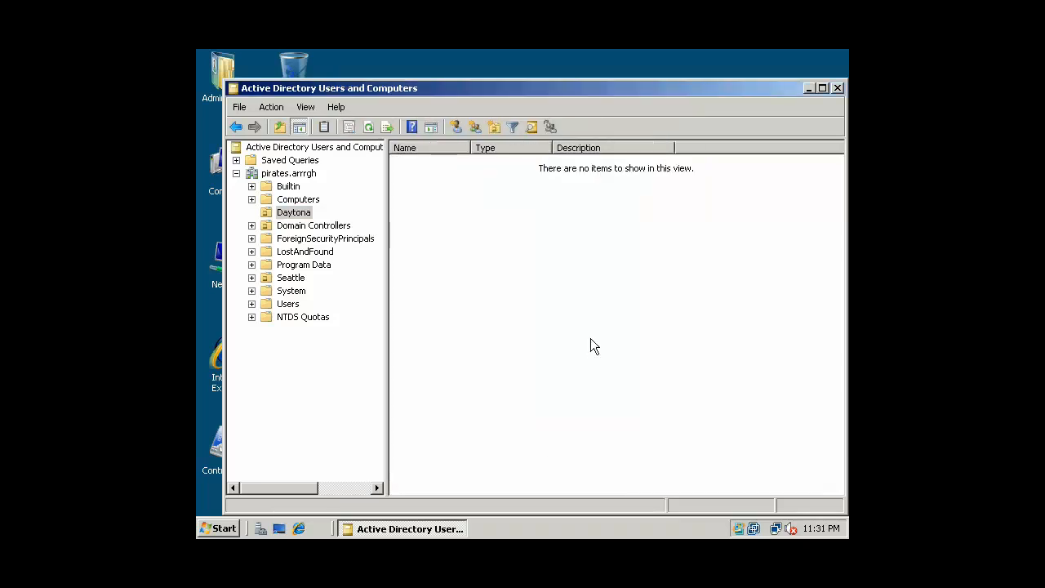
Step: Close Active Directory Users and Computers, and in DNS Manager expand the server's forward and reverse lookup zones
click(841, 88)
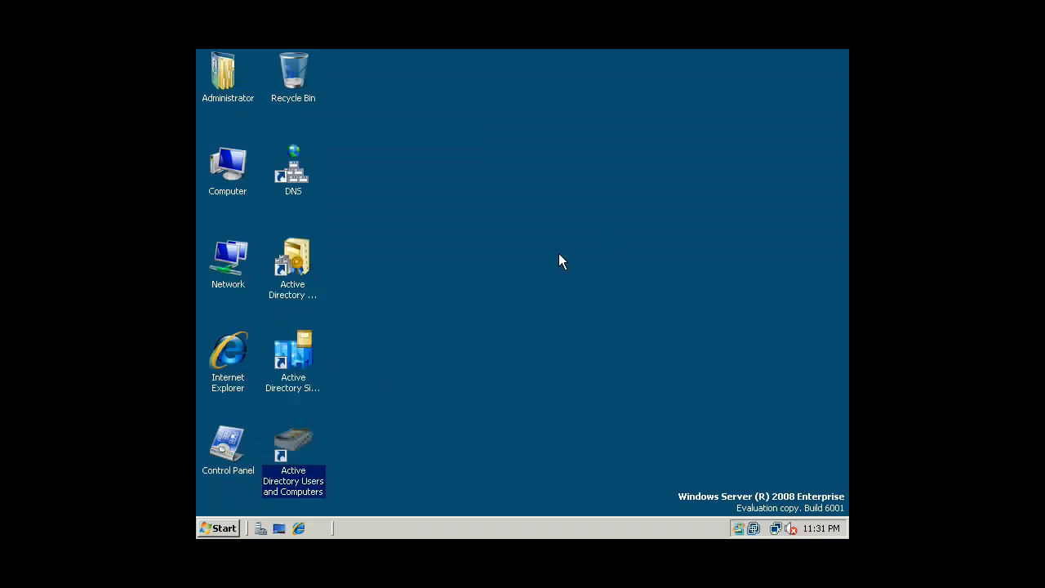
double_click(295, 175)
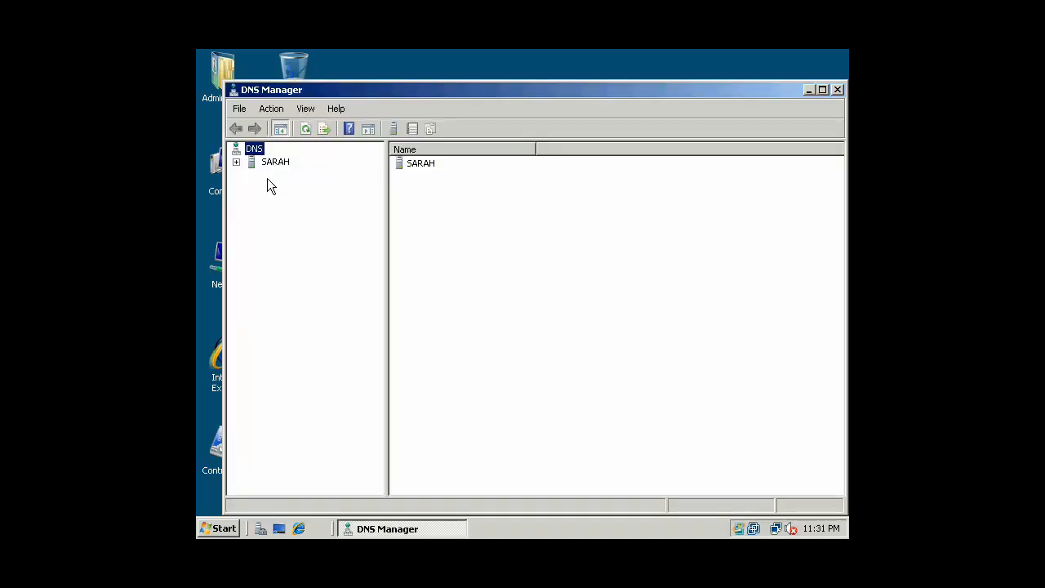
click(282, 166)
click(237, 162)
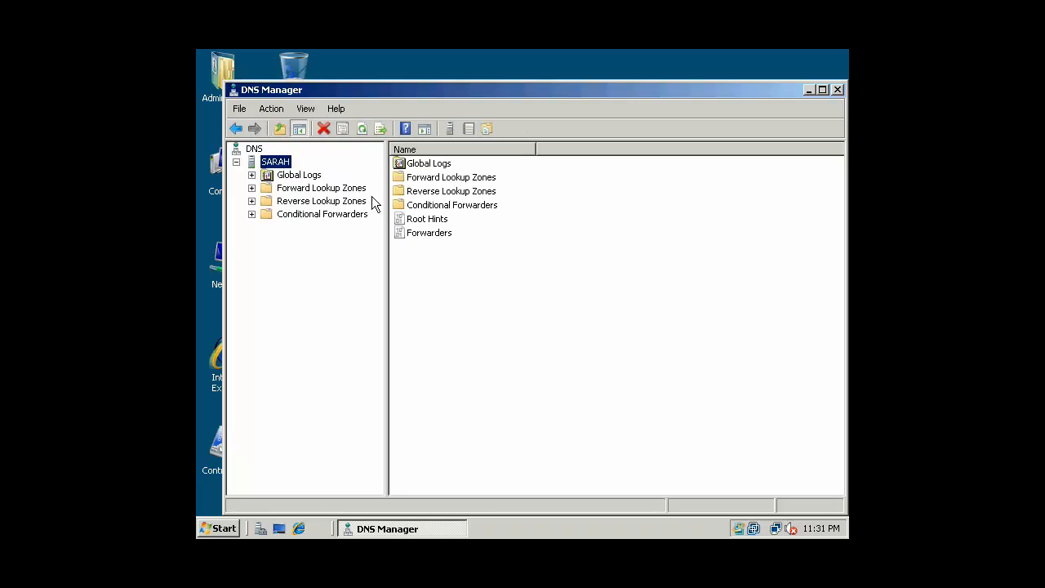
double_click(261, 189)
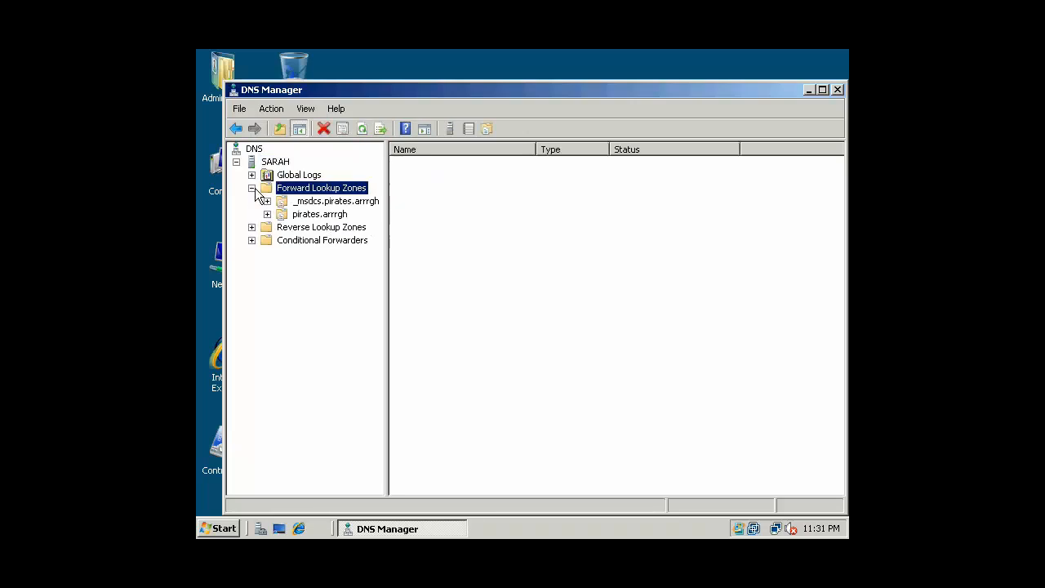
click(260, 228)
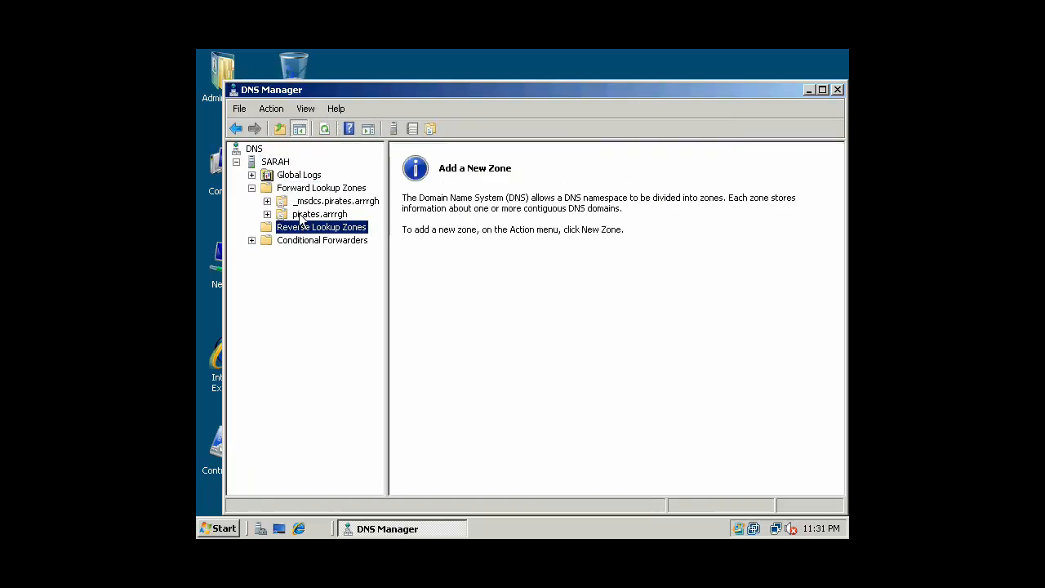
Step: Expand the pirates.arrrgh forward lookup zone and examine its general properties, including the dynamic updates setting
click(300, 216)
double_click(301, 217)
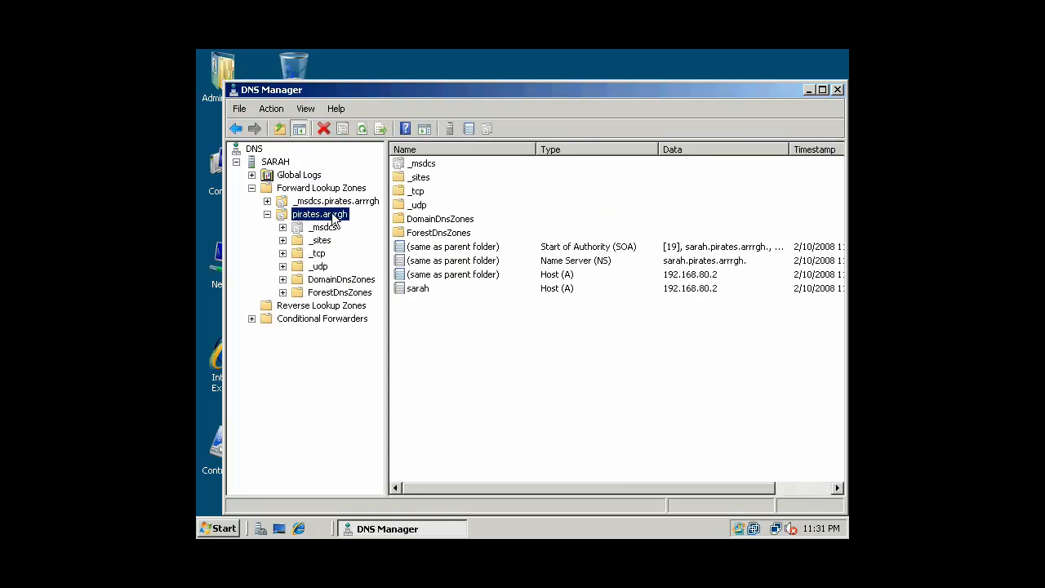
right_click(333, 217)
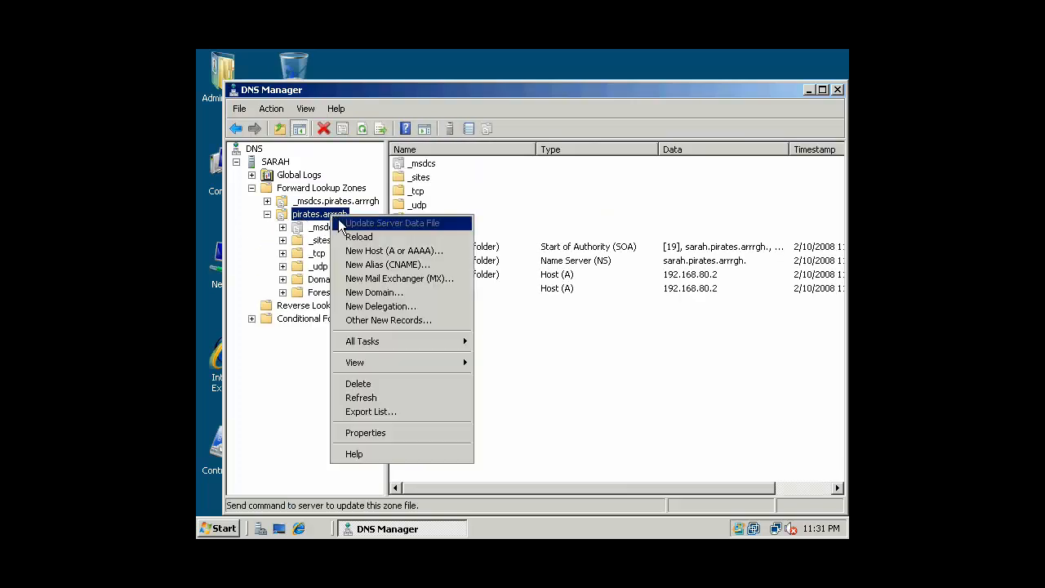
click(387, 431)
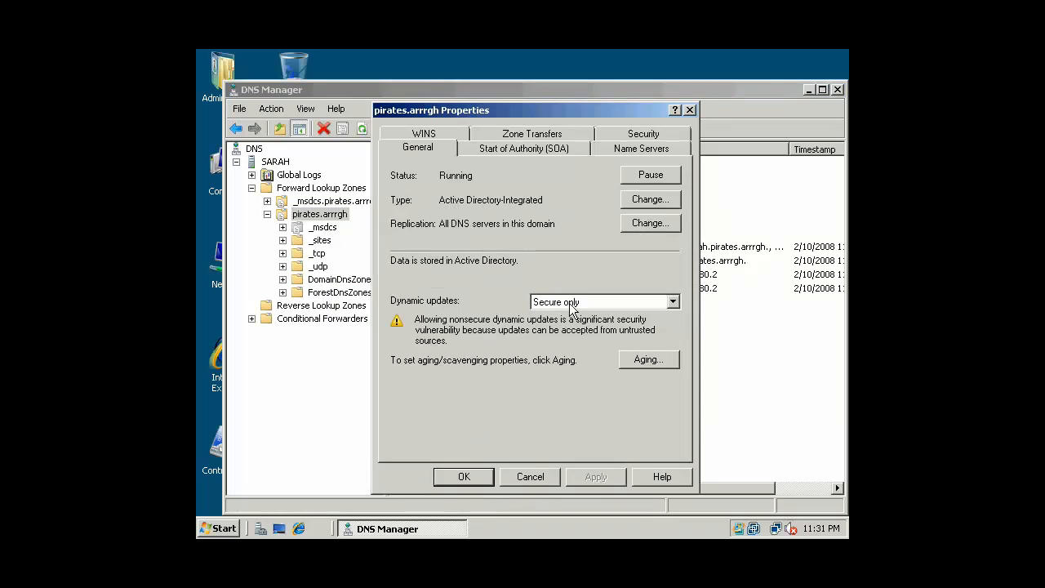
click(531, 477)
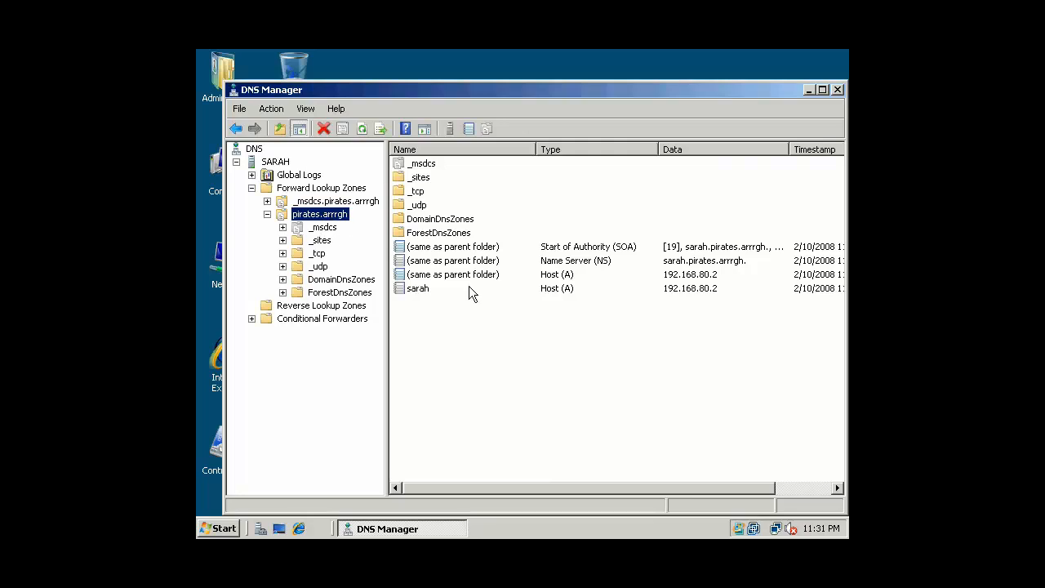
Step: Examine the server's host record in pirates.arrrgh and the _gc service location record in the _tcp folder
click(416, 289)
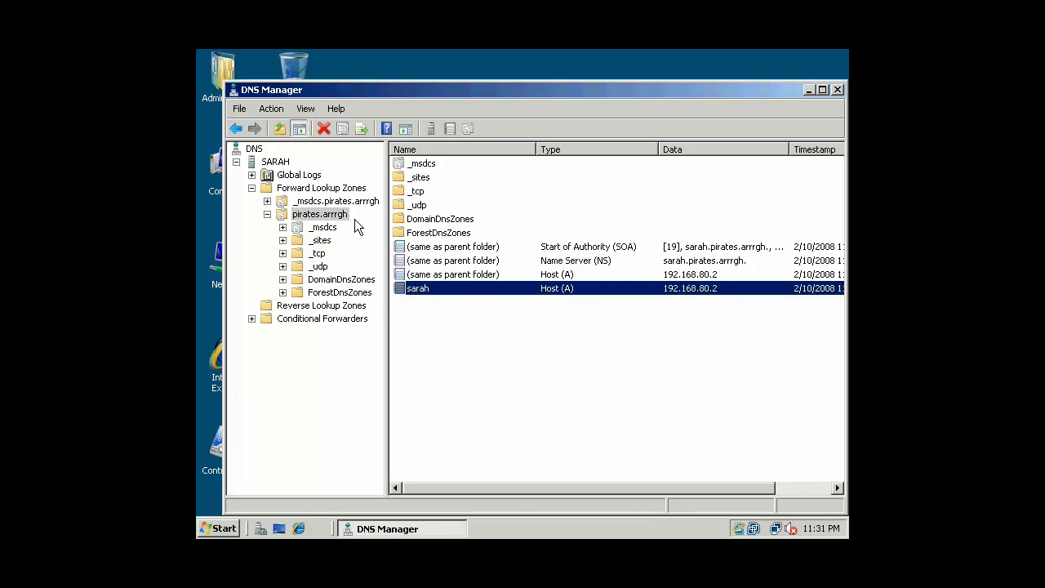
click(318, 254)
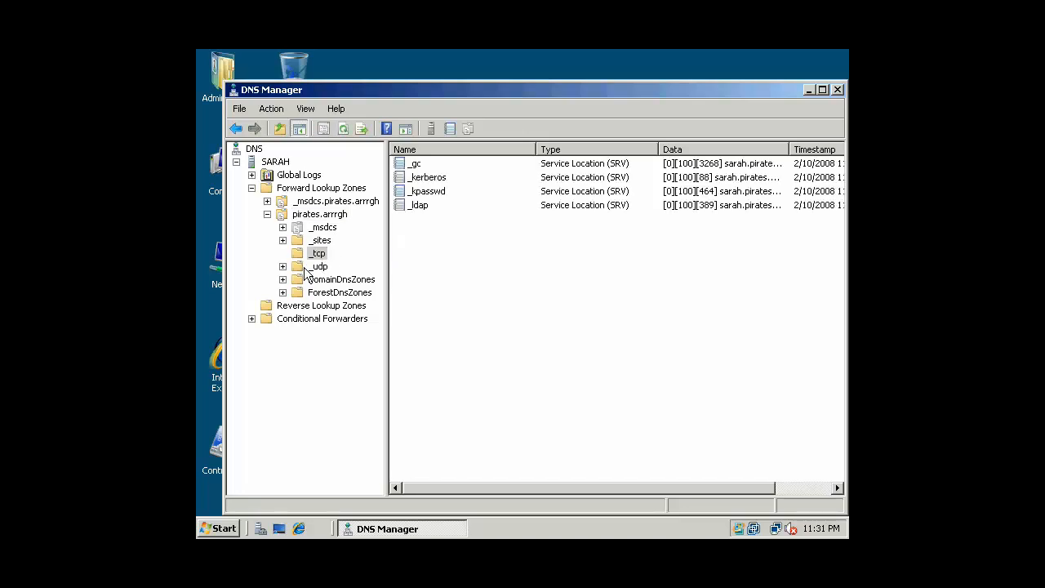
click(414, 166)
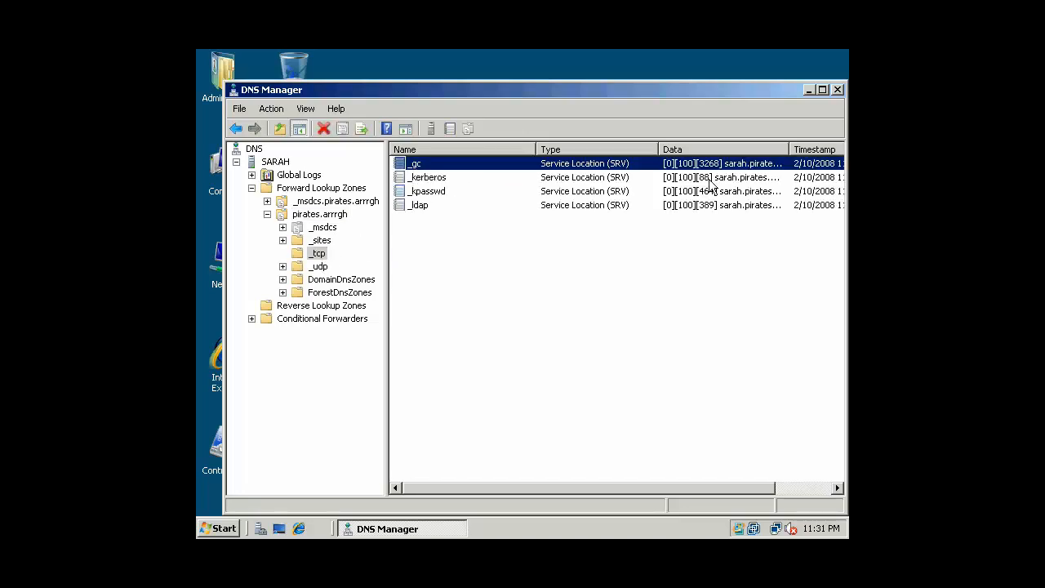
Step: Review the _kerberos, _kpasswd and _ldap service location records in the _tcp folder
click(481, 177)
click(445, 191)
click(434, 205)
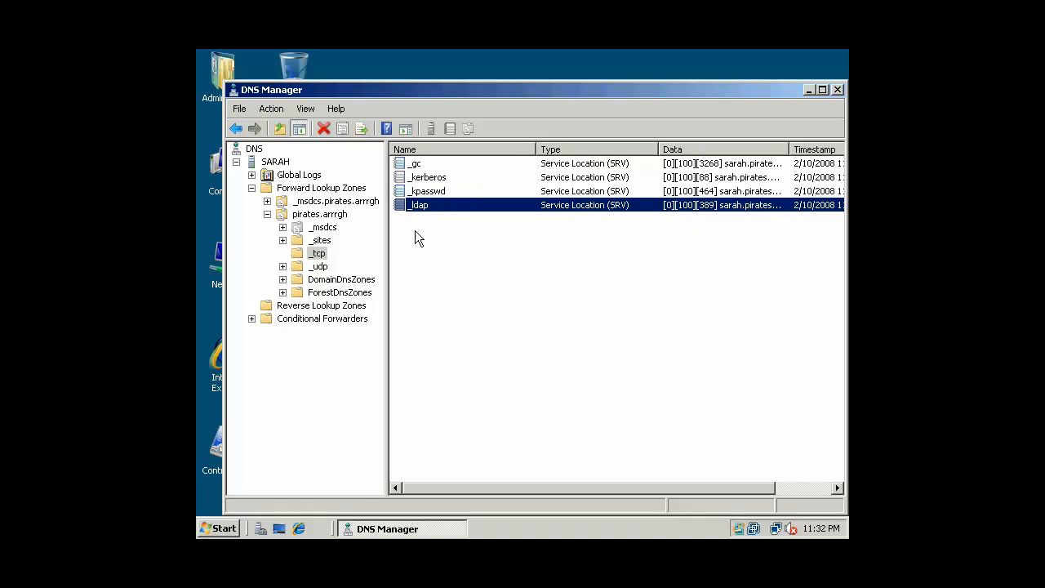
Step: Look through the _sites, _tcp and _udp folders of pirates.arrrgh and expand DomainDnsZones and ForestDnsZones
click(315, 242)
click(318, 254)
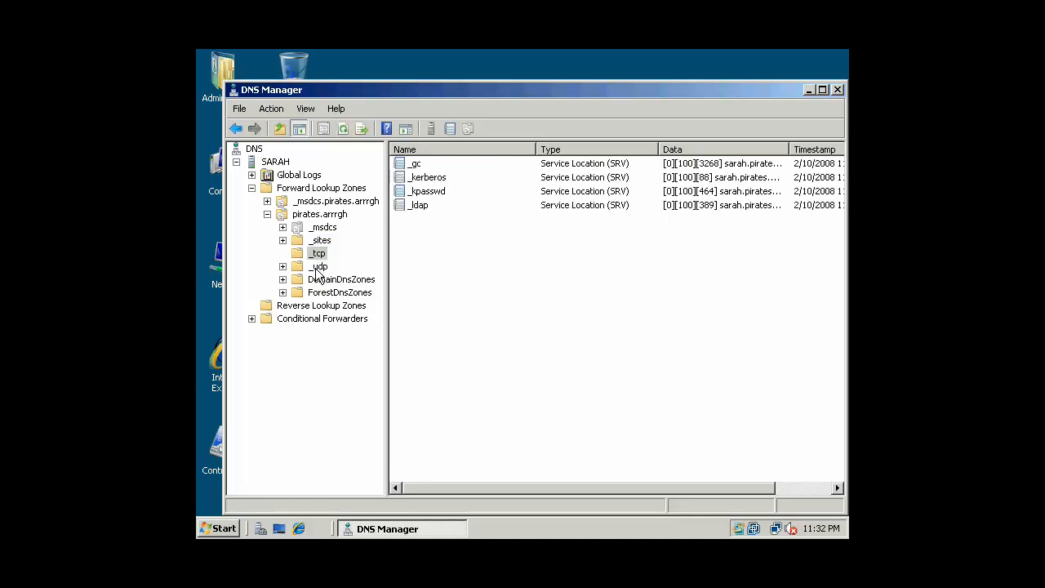
click(318, 267)
click(312, 279)
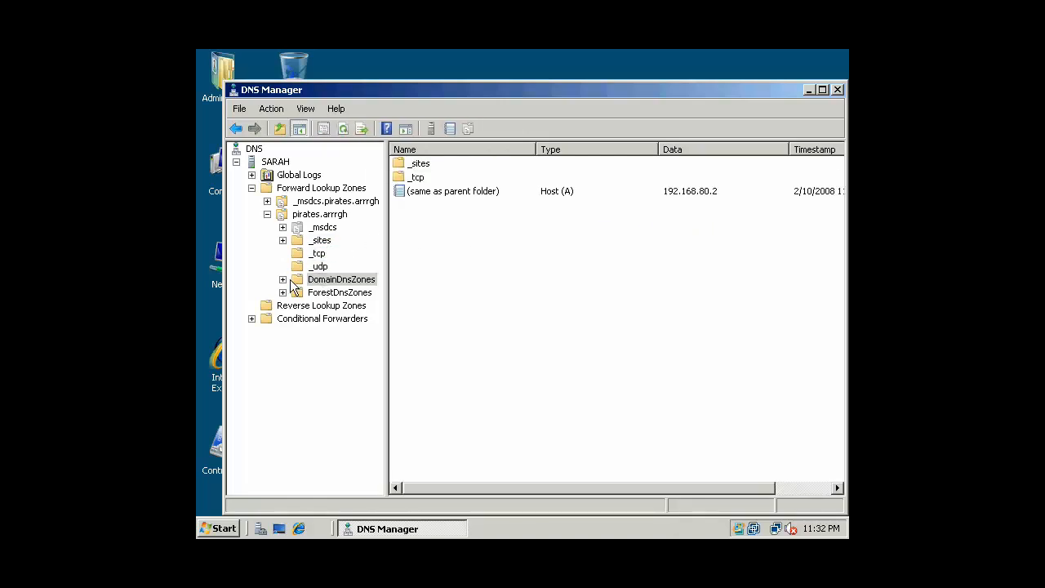
click(284, 292)
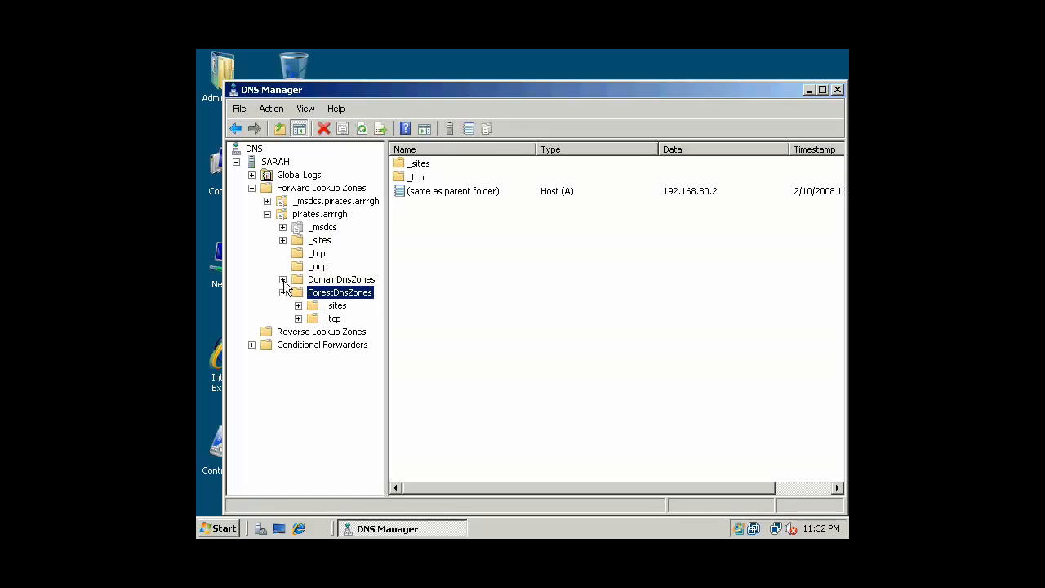
click(283, 279)
Step: Collapse the pirates.arrrgh forward lookup zone and close DNS Manager
drag(612, 93, 603, 66)
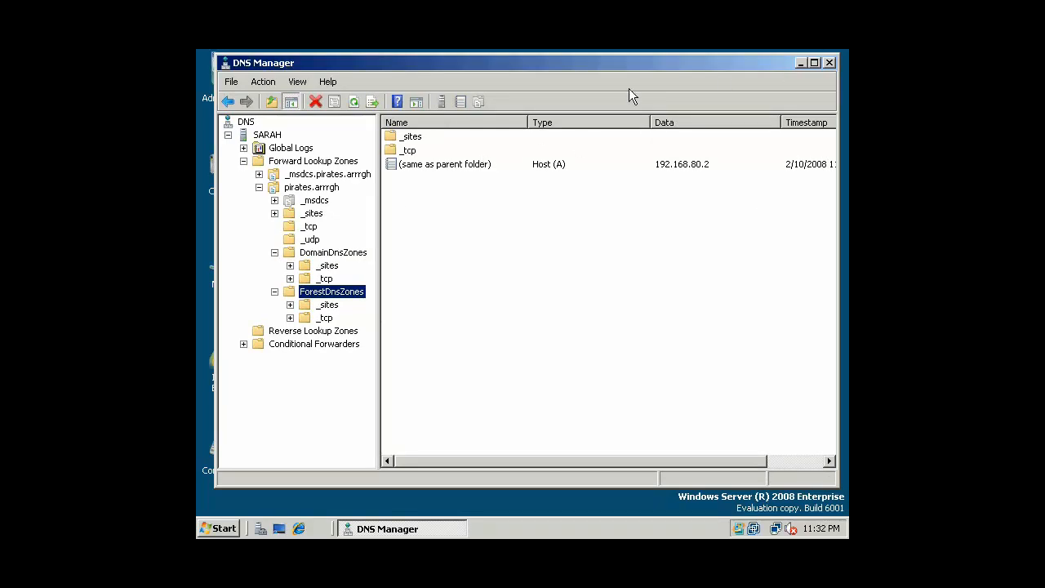
click(258, 187)
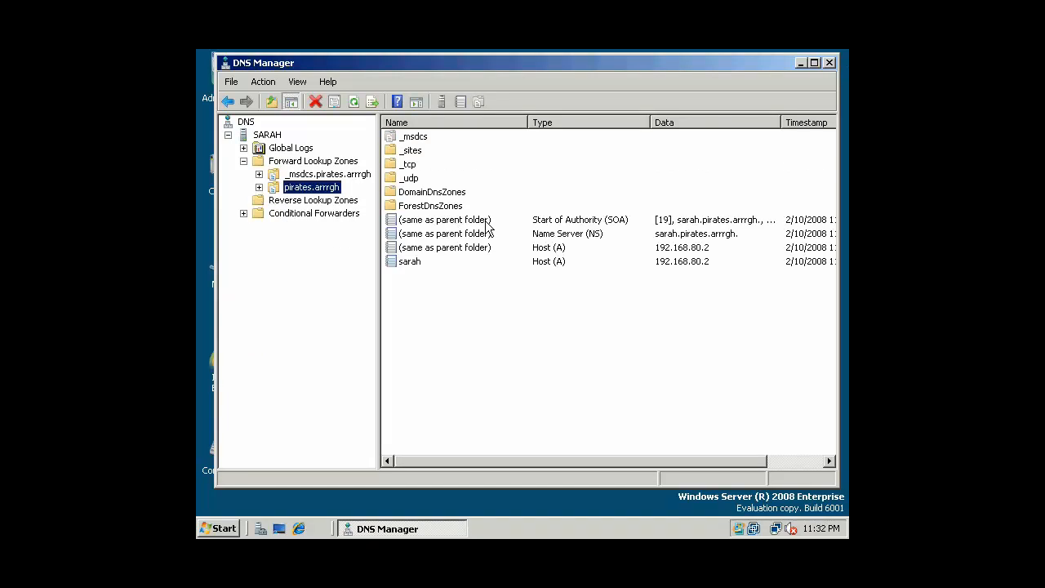
click(259, 187)
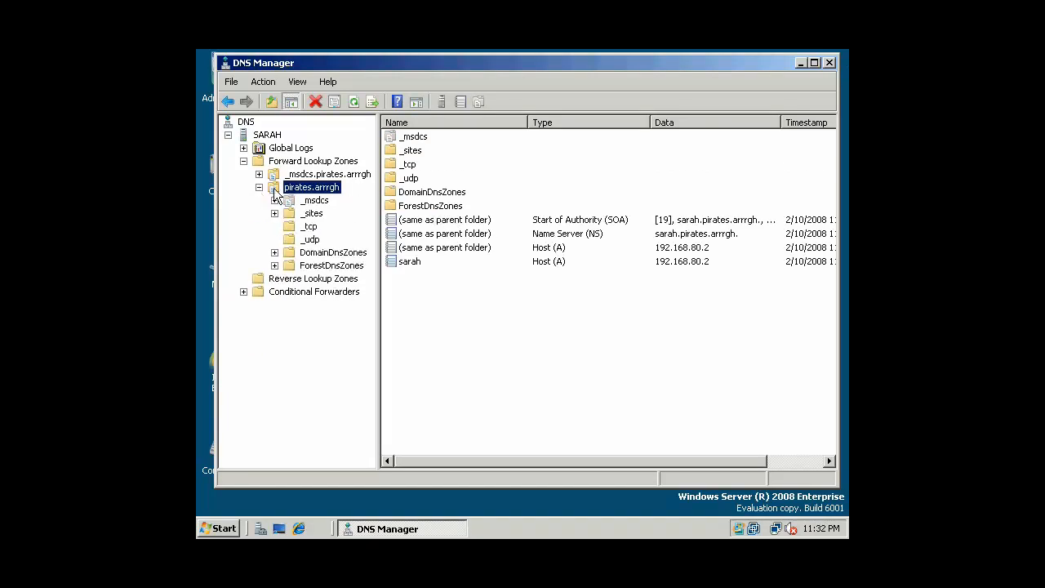
click(259, 187)
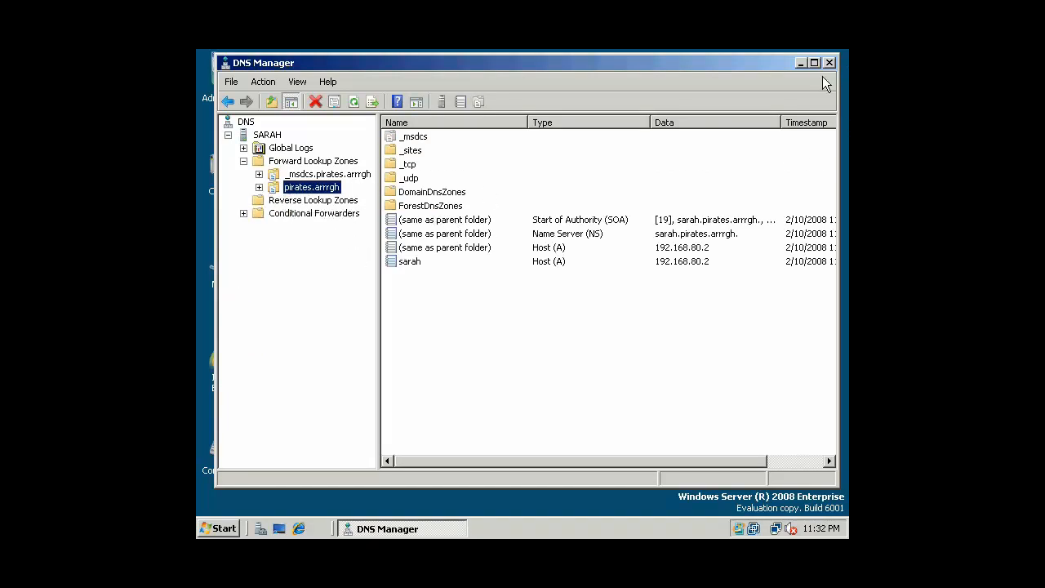
click(829, 63)
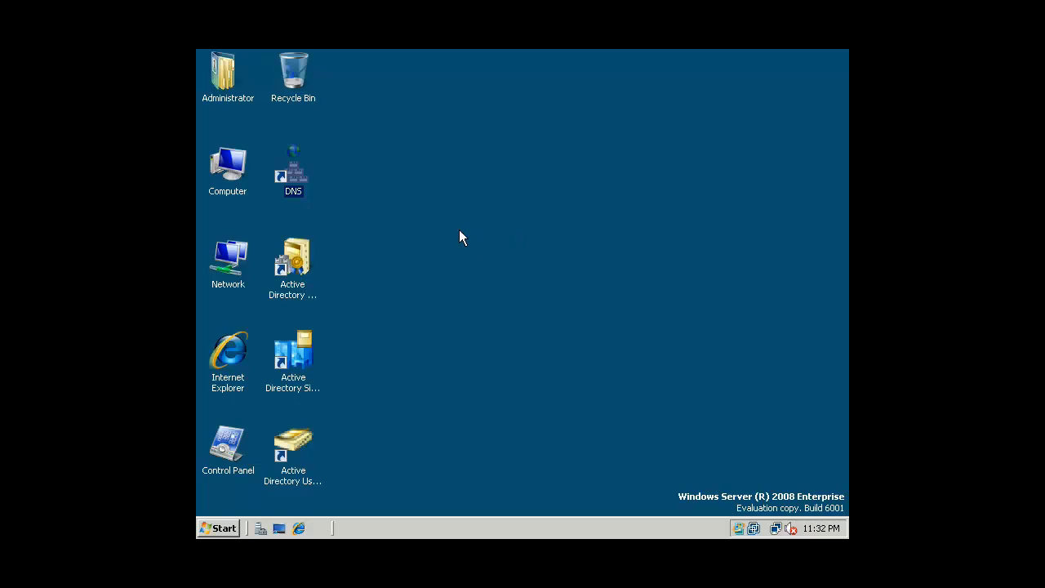
click(463, 186)
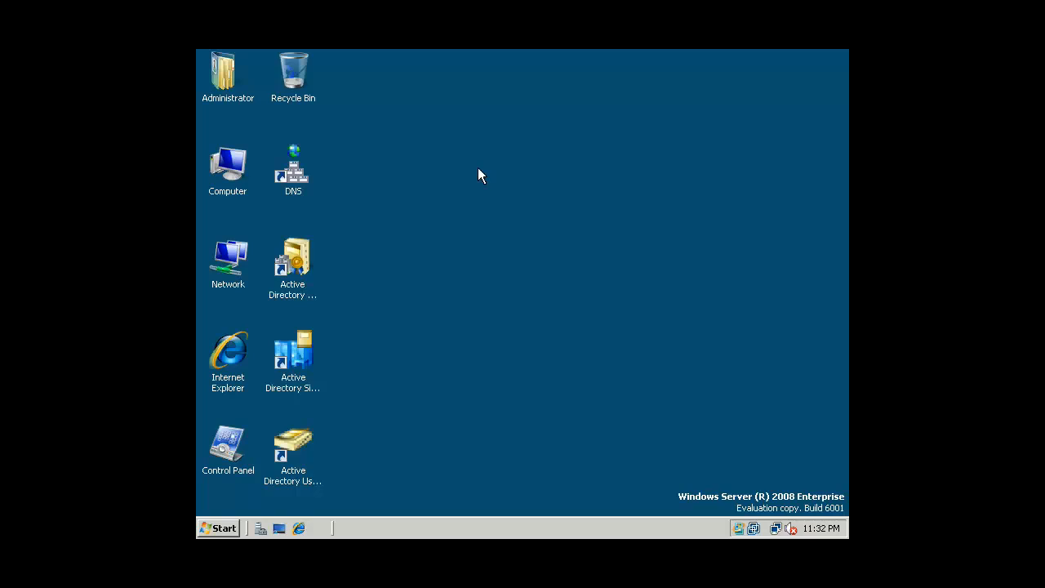
Step: Open the server's network shares by running the path \\sarah
click(222, 528)
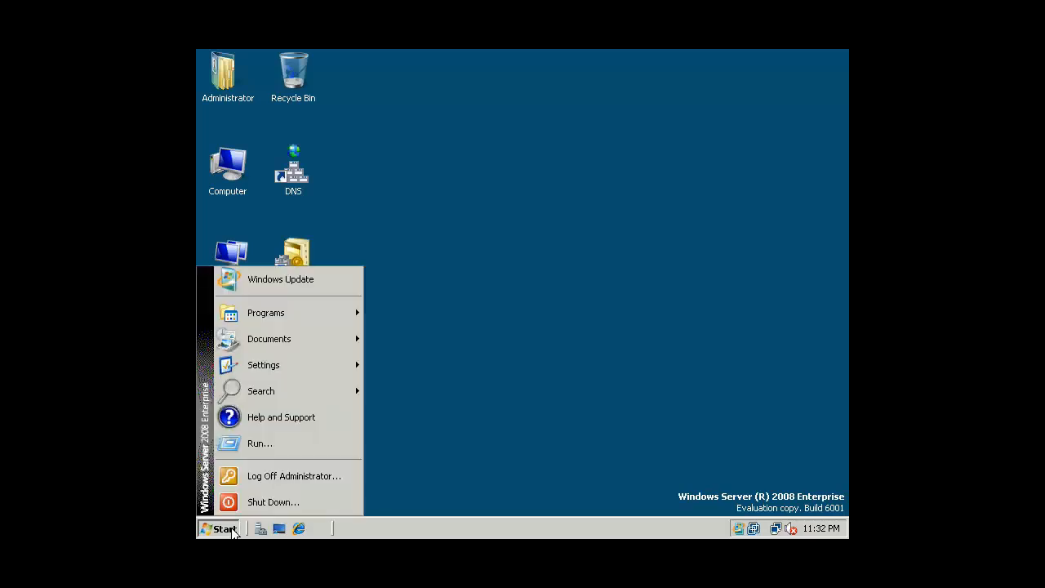
click(272, 446)
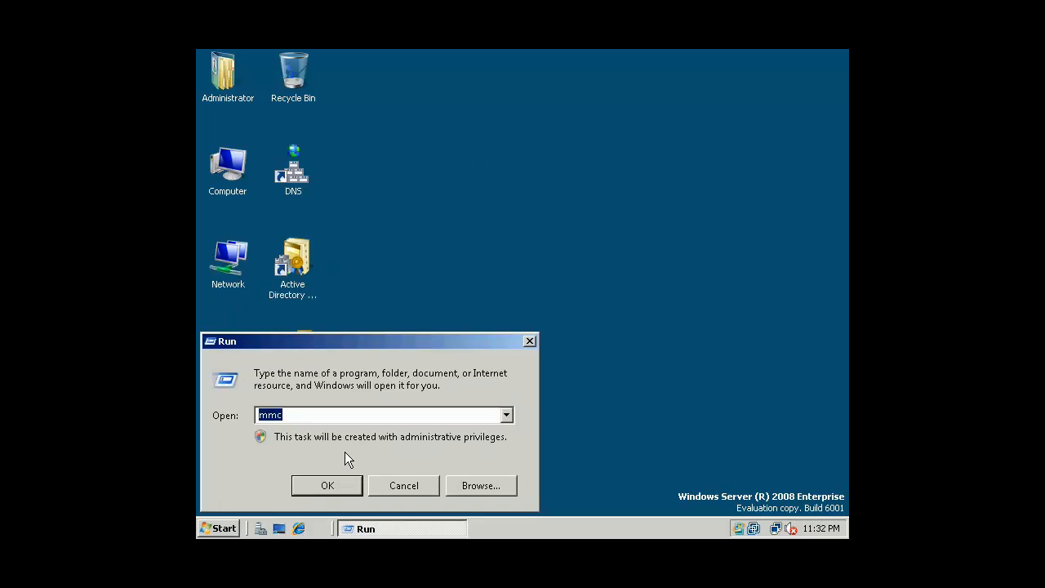
text(\\)
text(server)
key(Return)
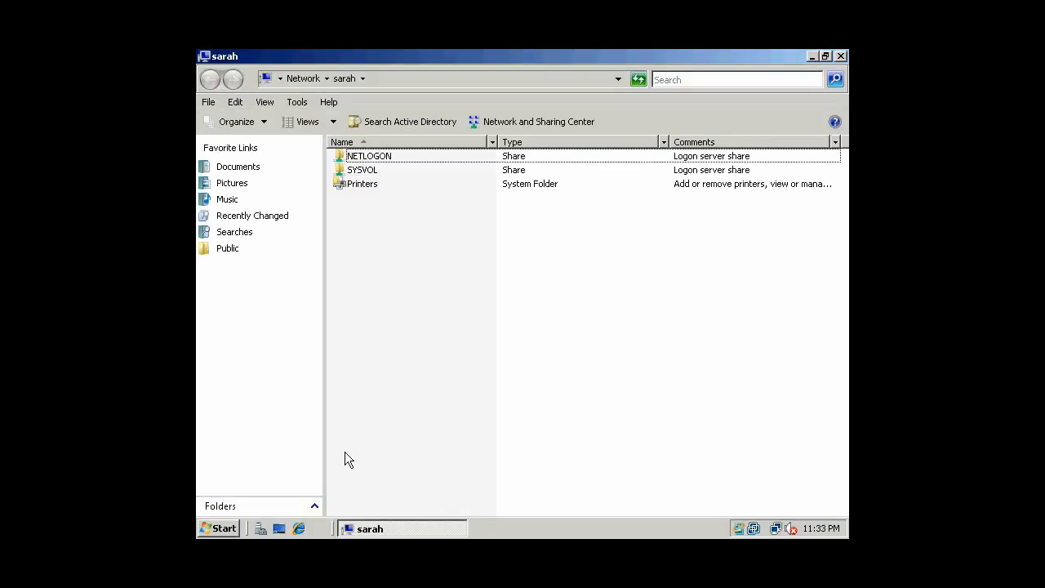
Step: Browse the SYSVOL share to the Policies folder inside pirates.arrrgh
click(384, 173)
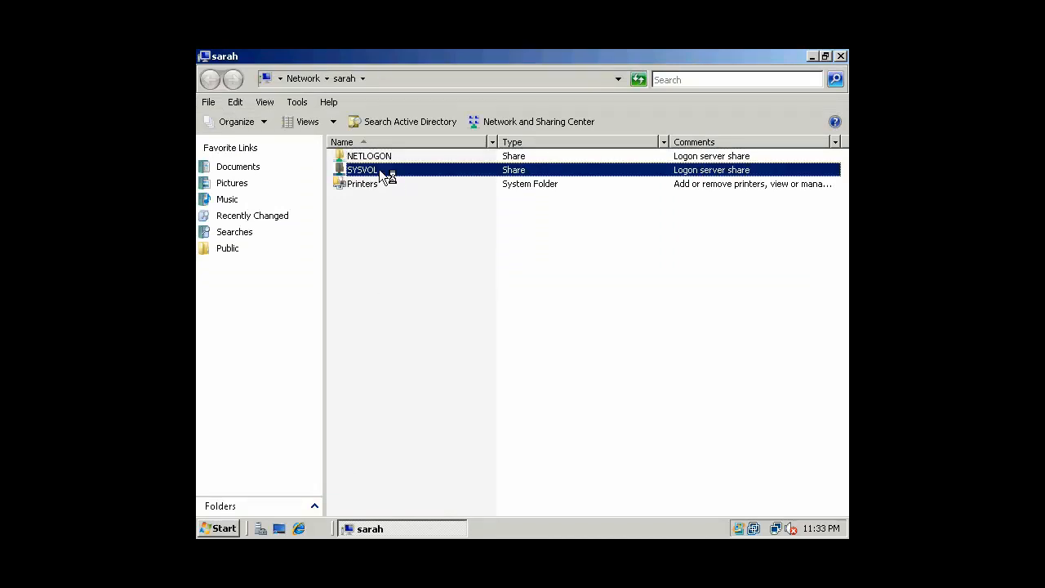
double_click(379, 169)
double_click(406, 158)
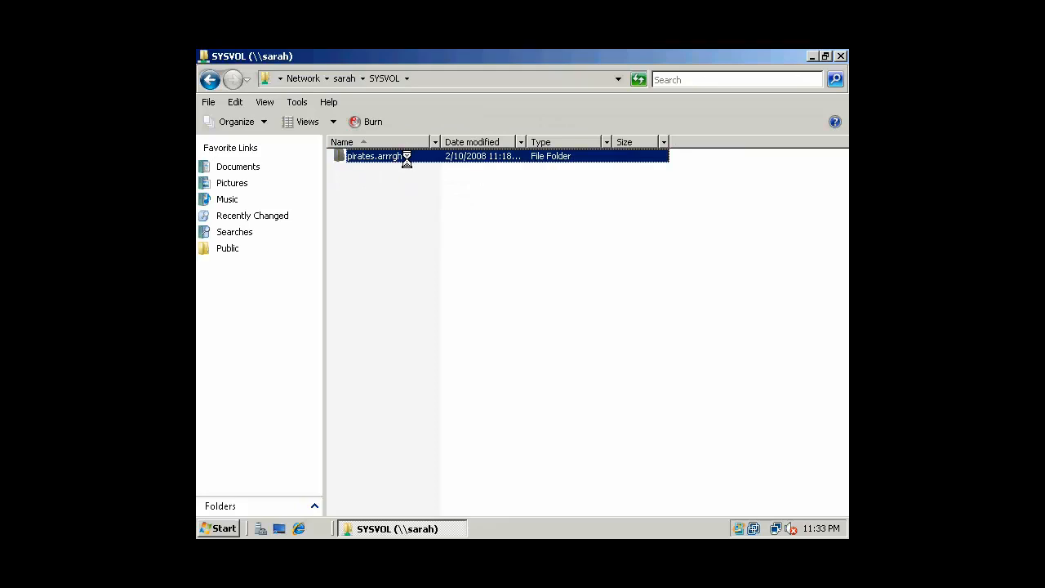
double_click(374, 156)
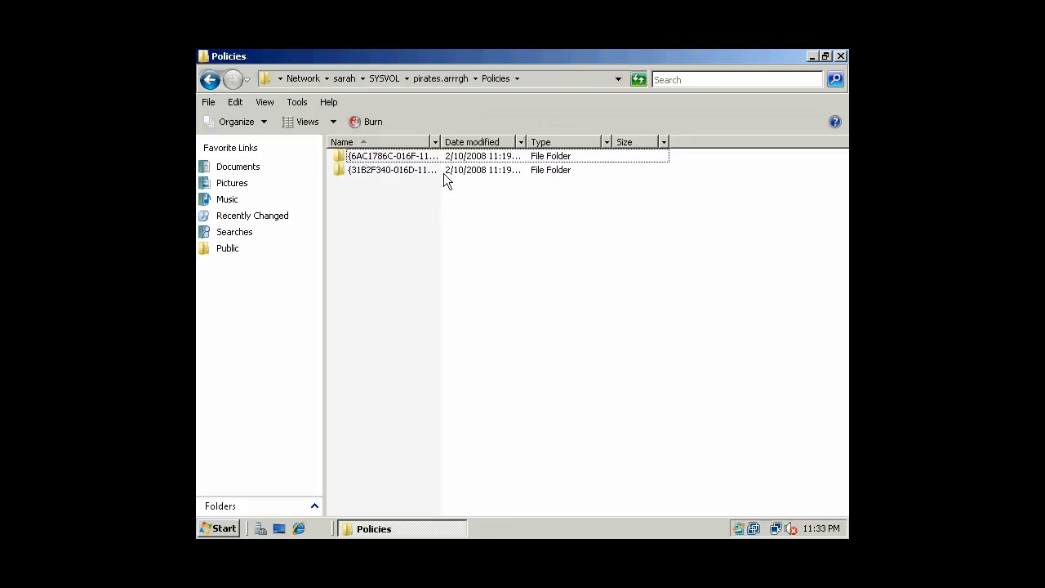
Step: Examine the contents of the two policy folders, beginning with 6AC1786C and 31B2F340, and compare their full identifiers
double_click(398, 158)
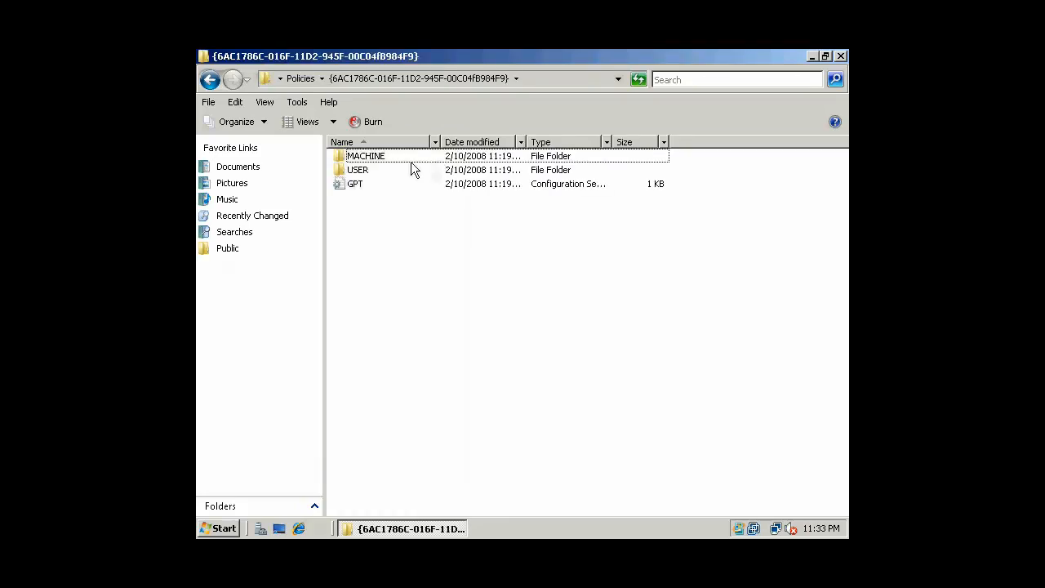
click(210, 79)
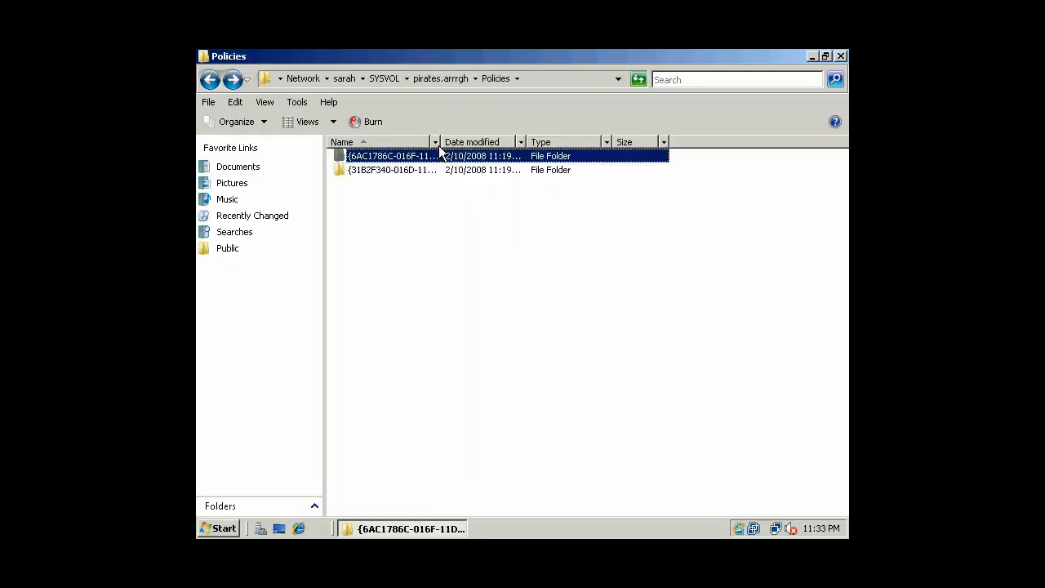
double_click(384, 171)
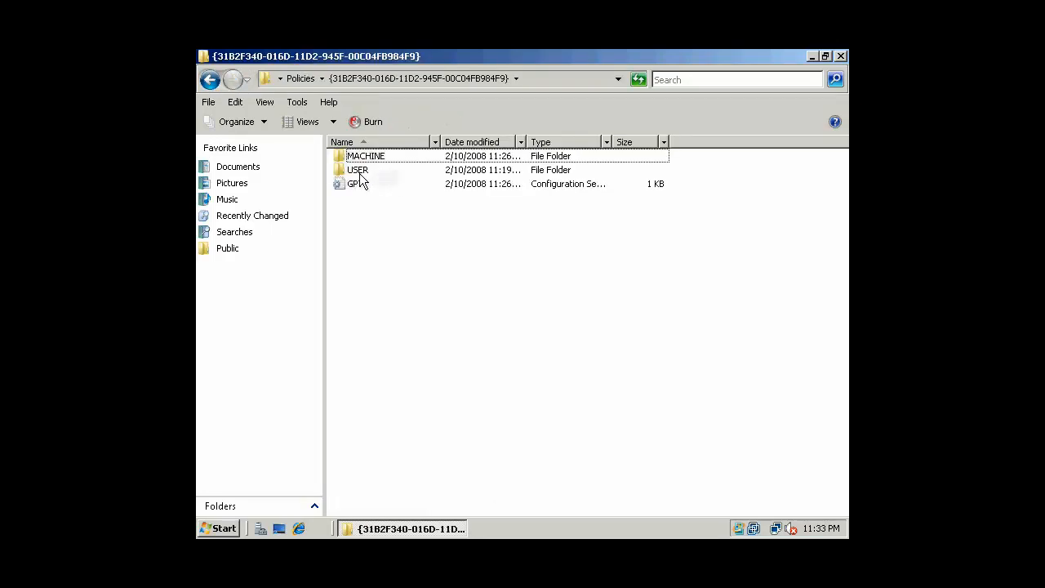
click(210, 79)
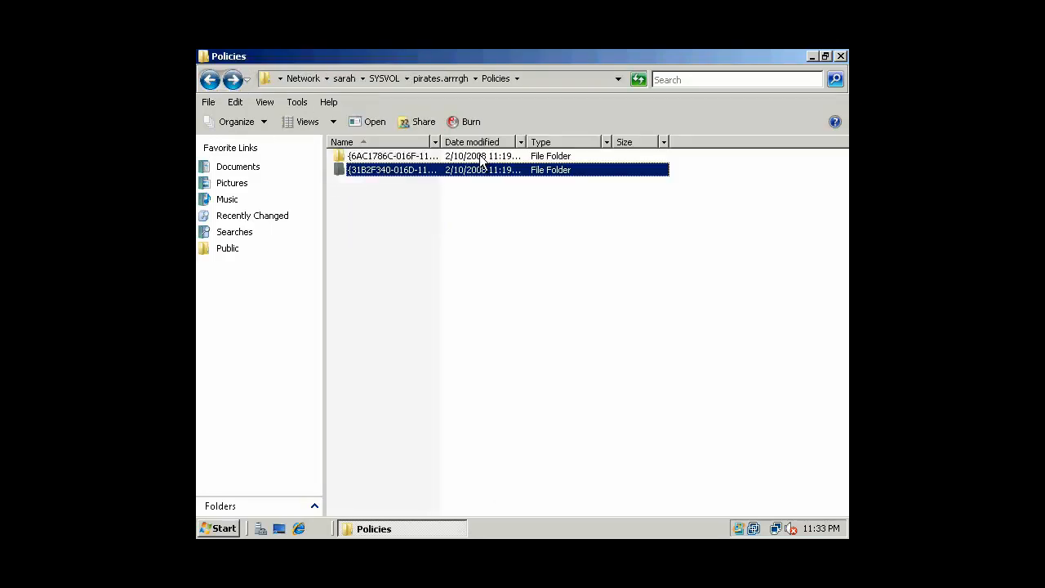
click(409, 157)
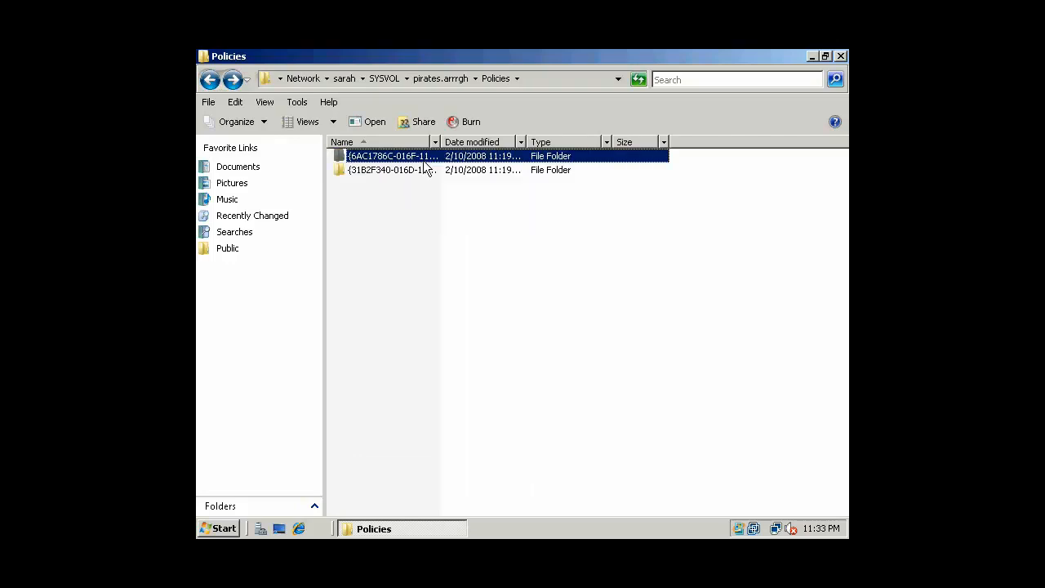
click(398, 173)
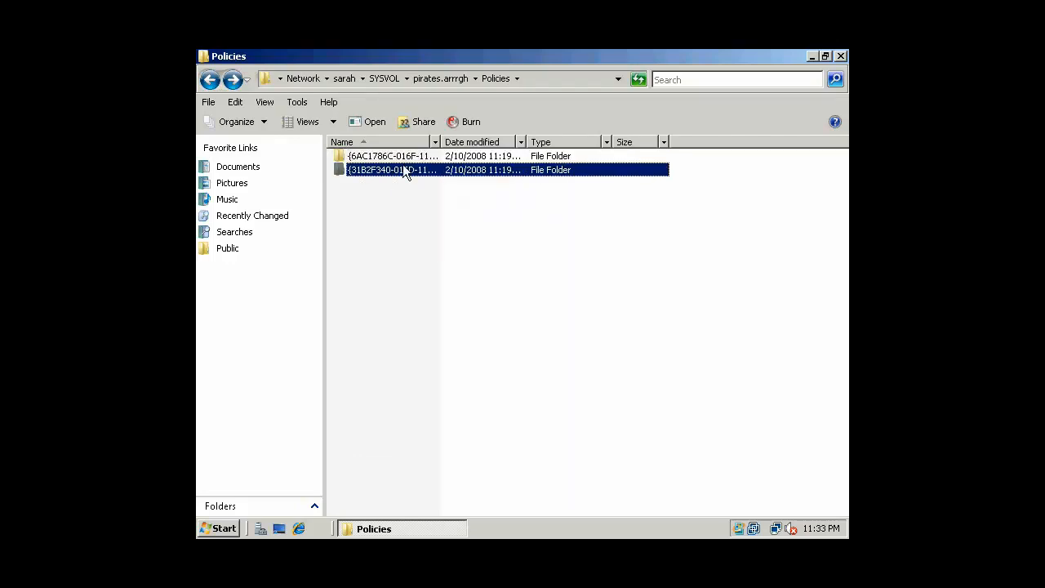
mouse_move(403, 166)
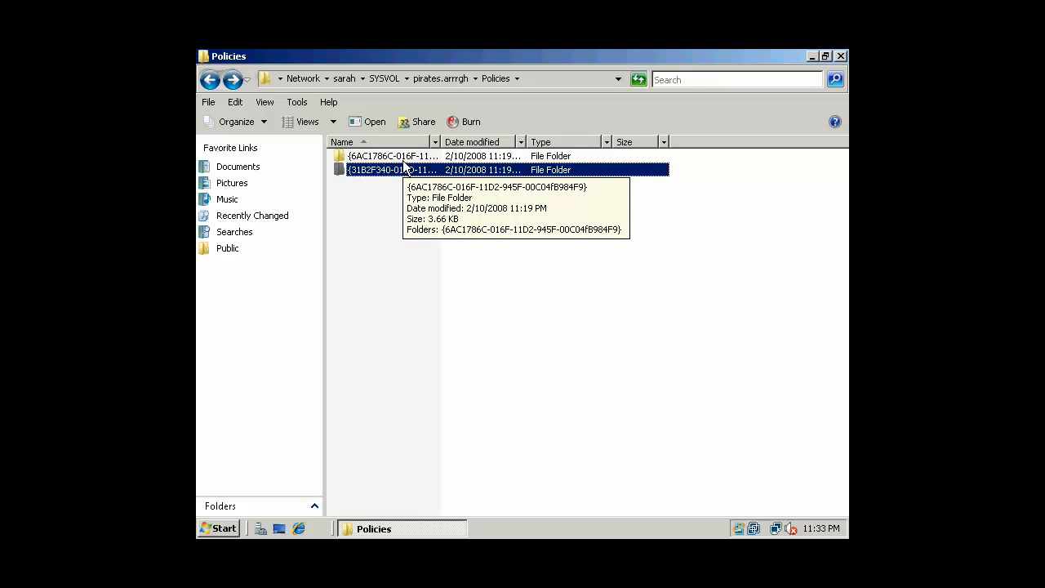
click(404, 162)
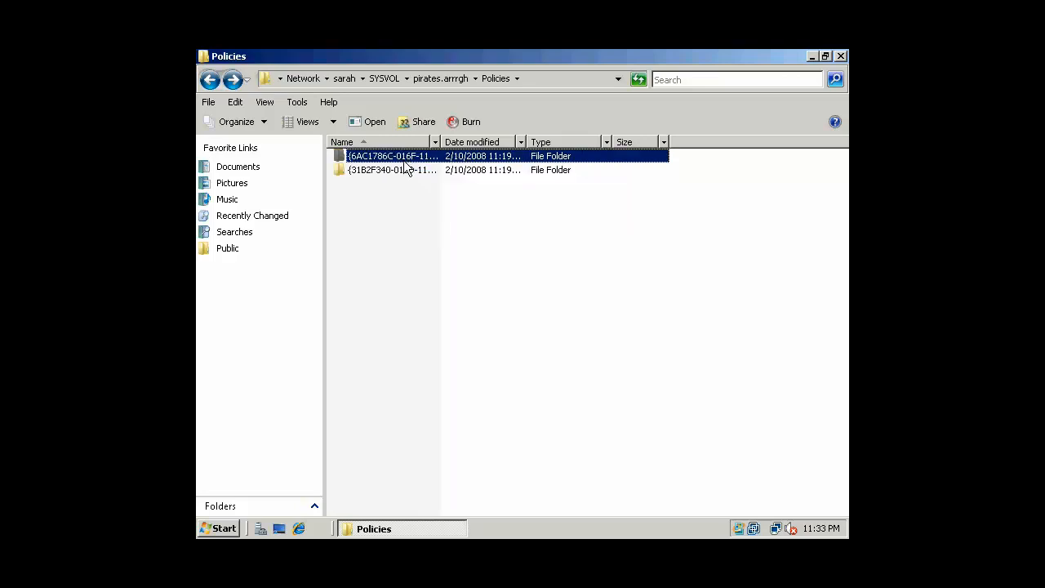
double_click(406, 169)
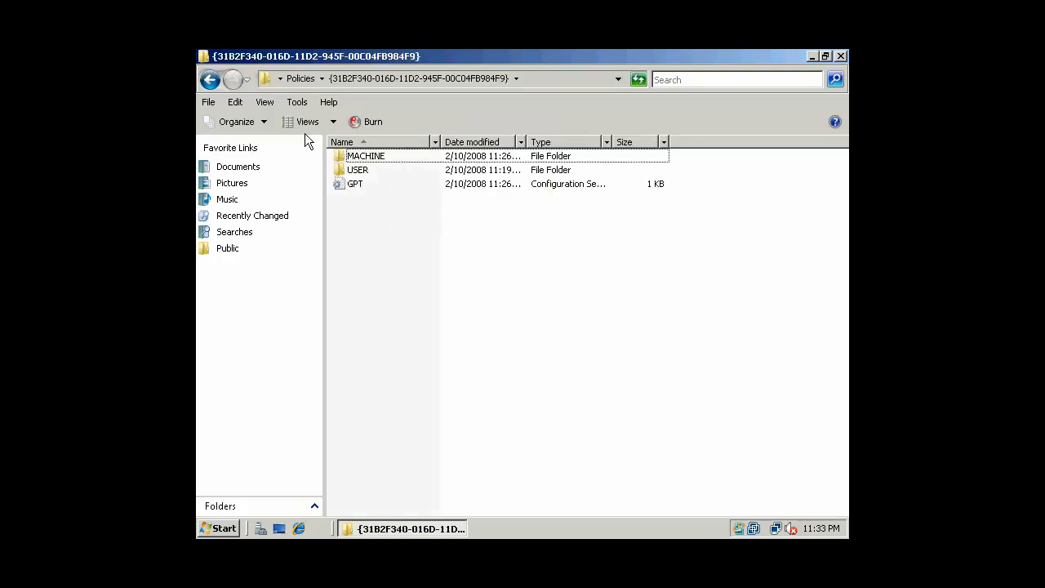
Step: Go back through the SYSVOL folders to the server's share list and close the window
click(209, 80)
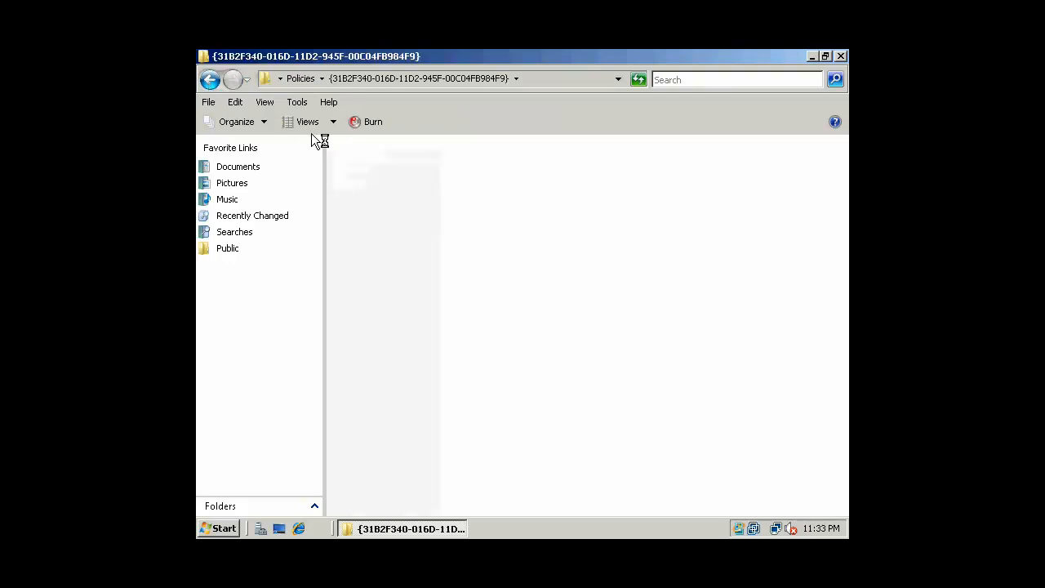
click(209, 80)
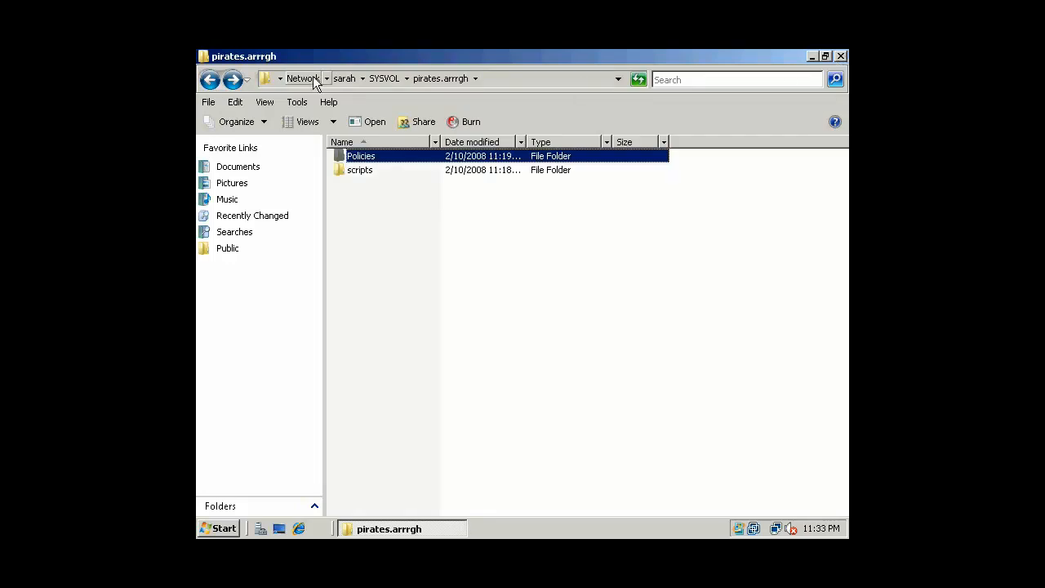
click(209, 88)
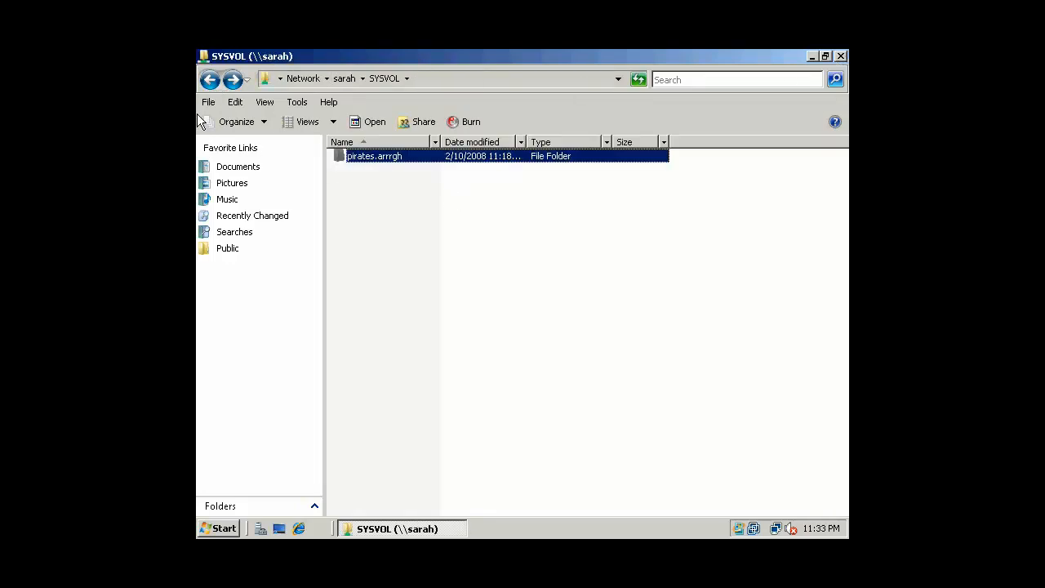
click(210, 82)
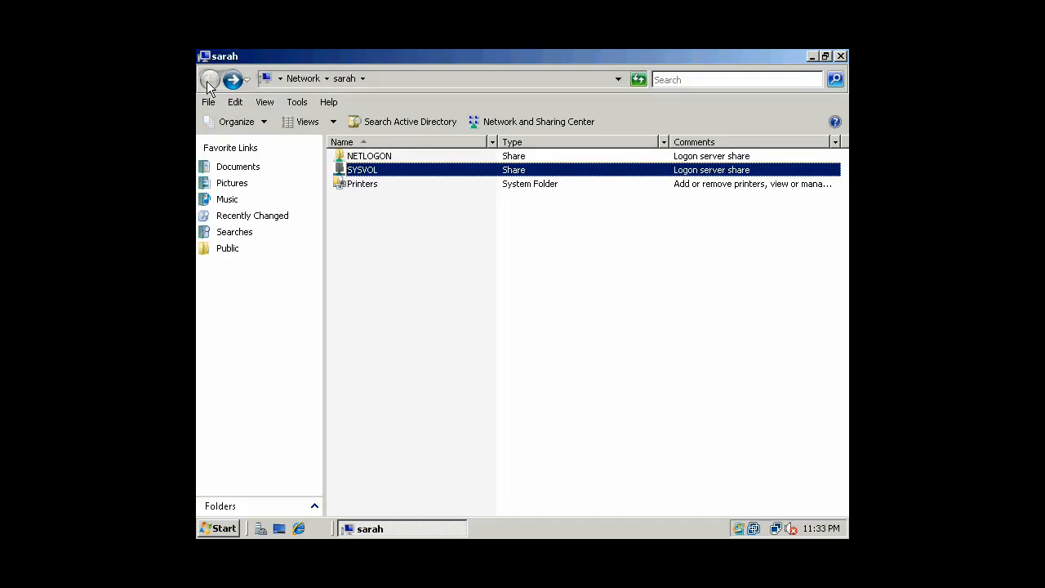
click(839, 56)
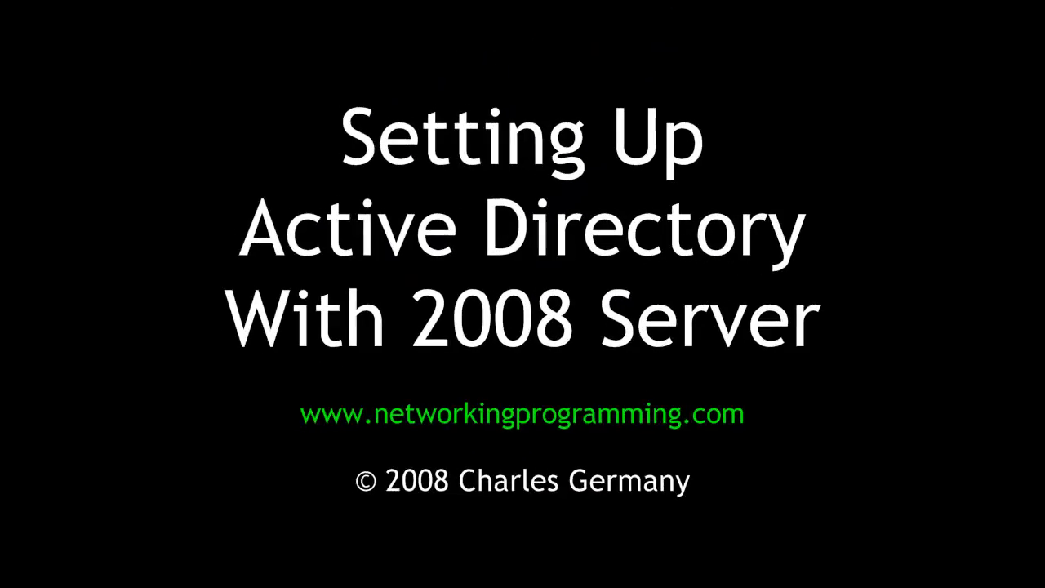